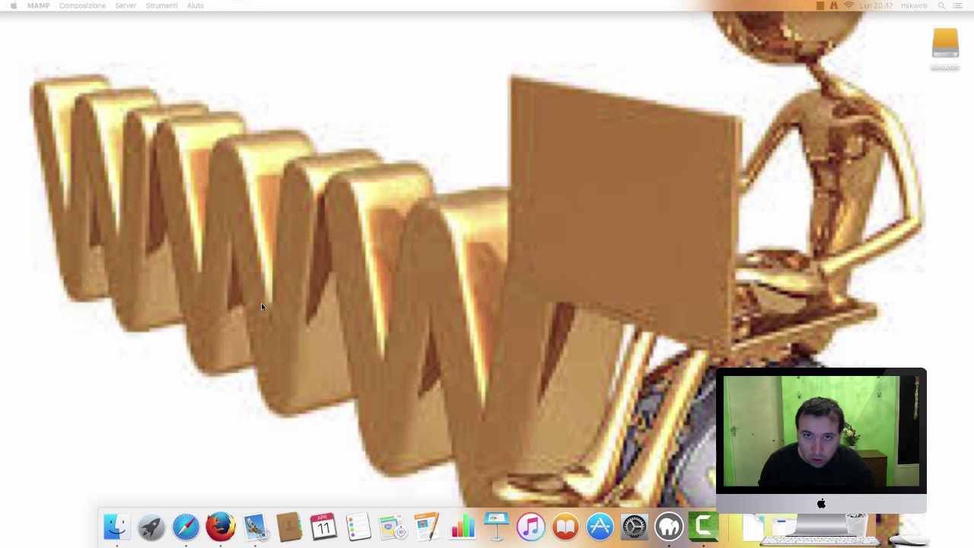
# Bring the Firefox window with the ownCloud.org homepage to the front from the Dock
pyautogui.click(221, 525)
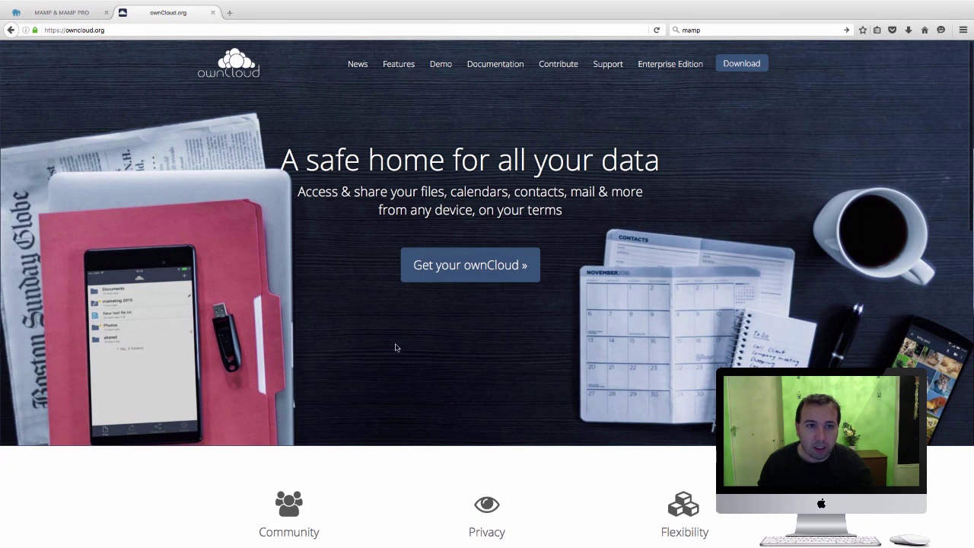
# Open demo.owncloud.org from the Demo link on the ownCloud.org homepage
pyautogui.scroll(-2, 361, 233)
pyautogui.scroll(2, 388, 210)
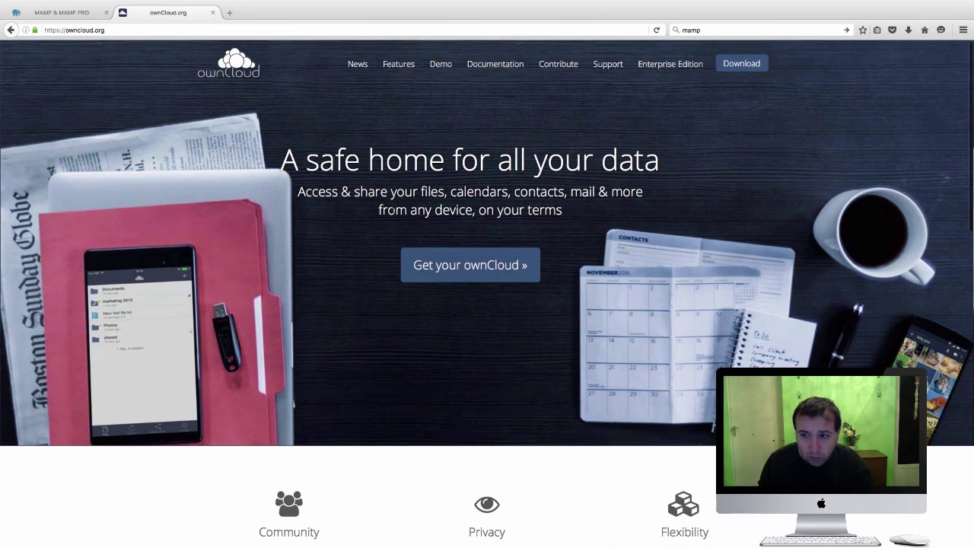
pyautogui.click(445, 70)
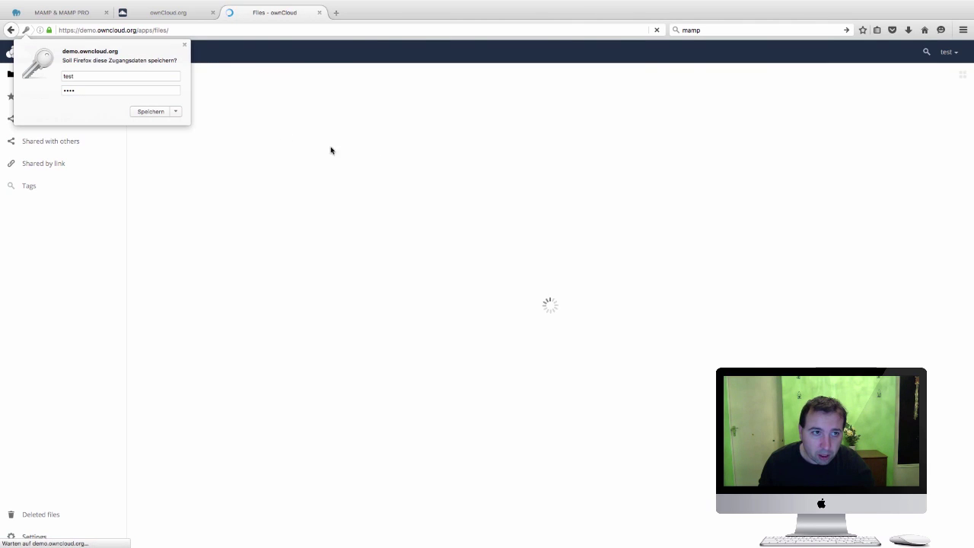
# Dismiss the save-login offer, browse the apps menu, and preview Demo Image - ccc.jpg
pyautogui.click(185, 45)
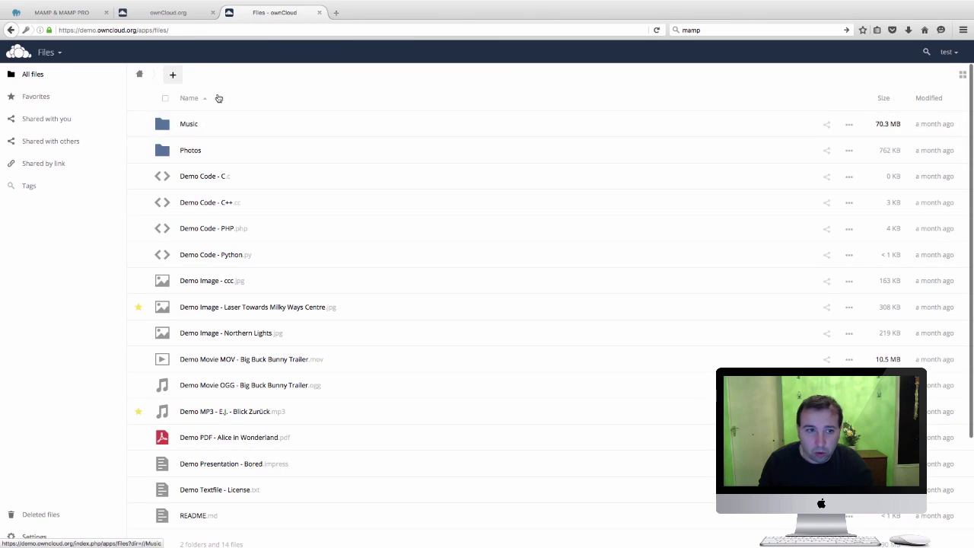
pyautogui.click(49, 52)
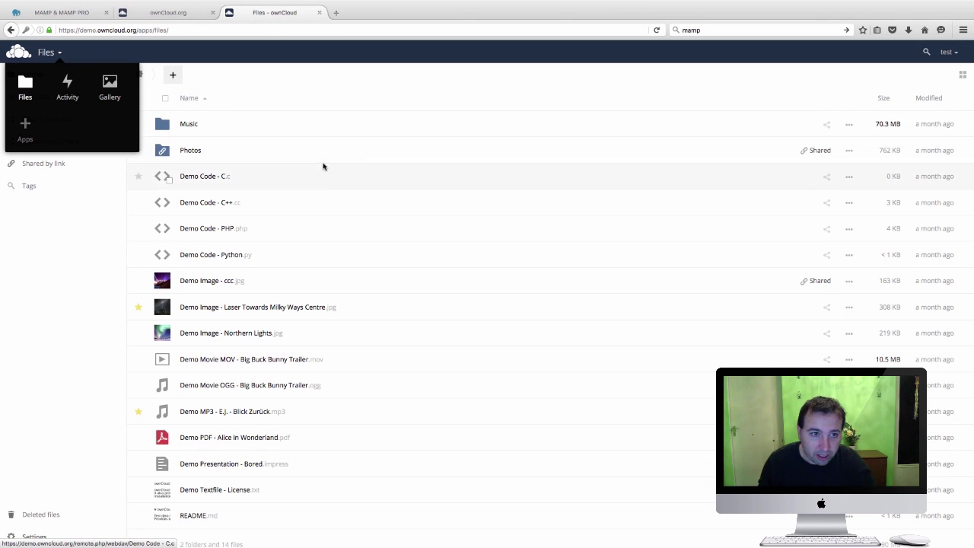
pyautogui.click(219, 282)
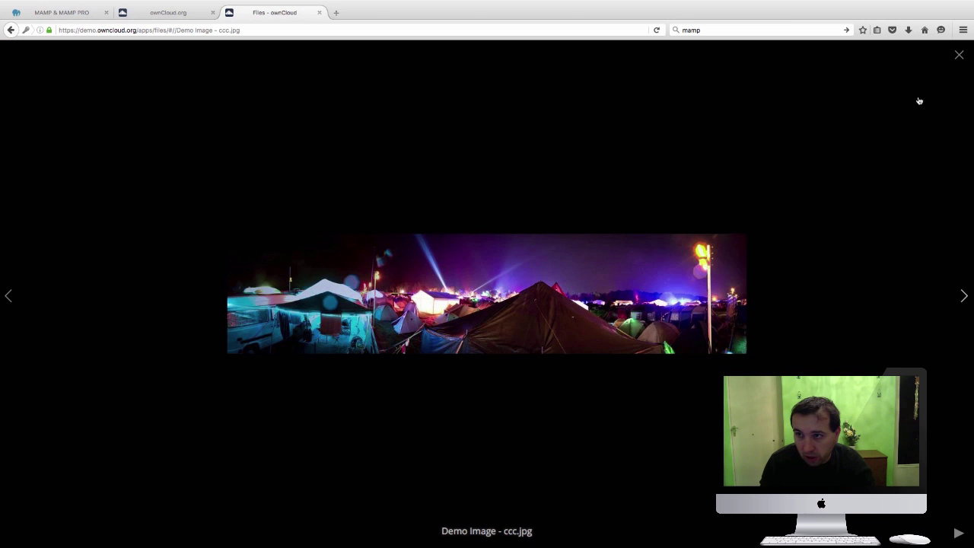
pyautogui.click(959, 57)
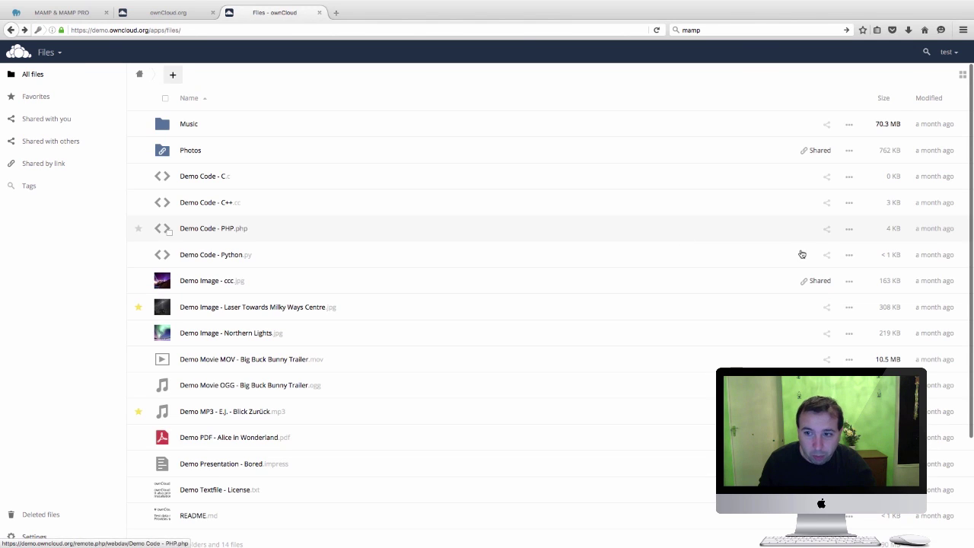
# Give the Python demo file a password-protected share link, then close the demo tab
pyautogui.click(827, 256)
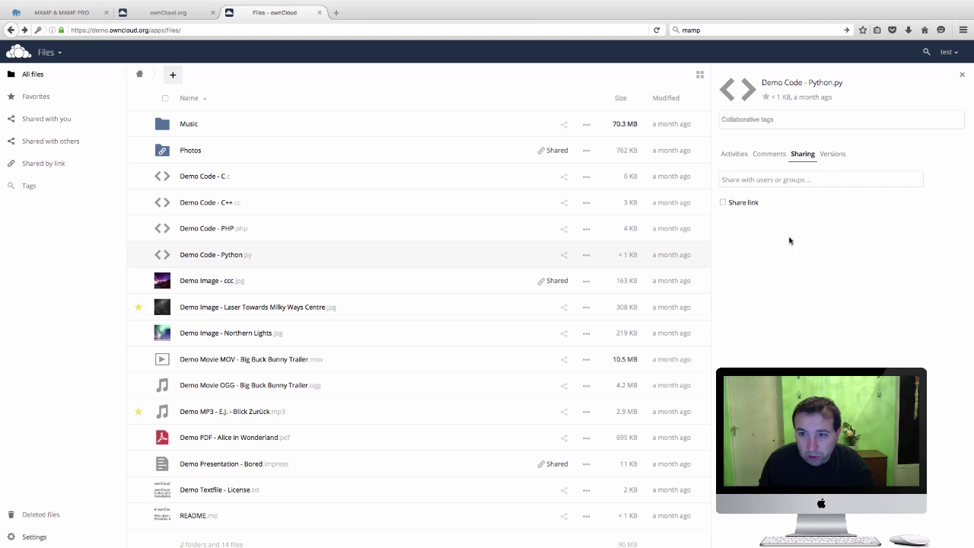
pyautogui.click(743, 181)
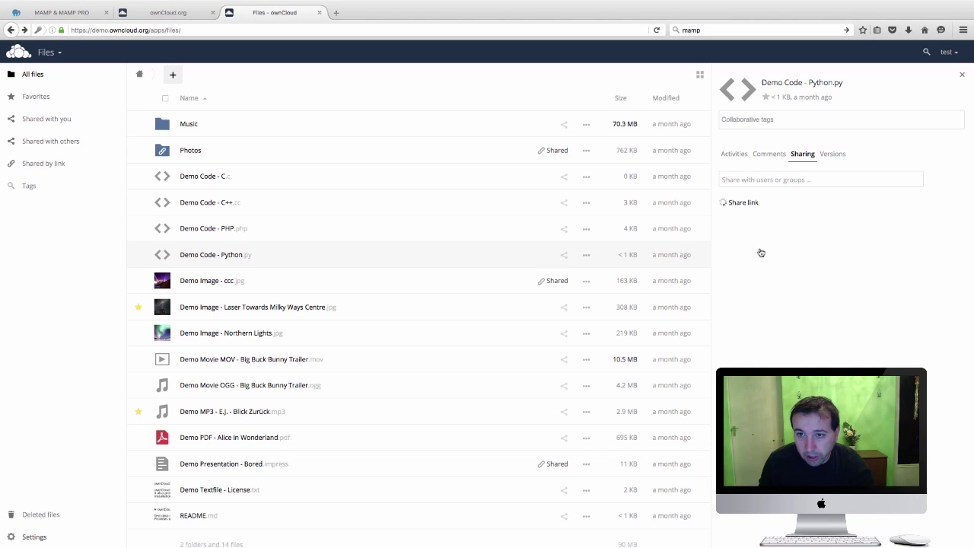
pyautogui.click(879, 218)
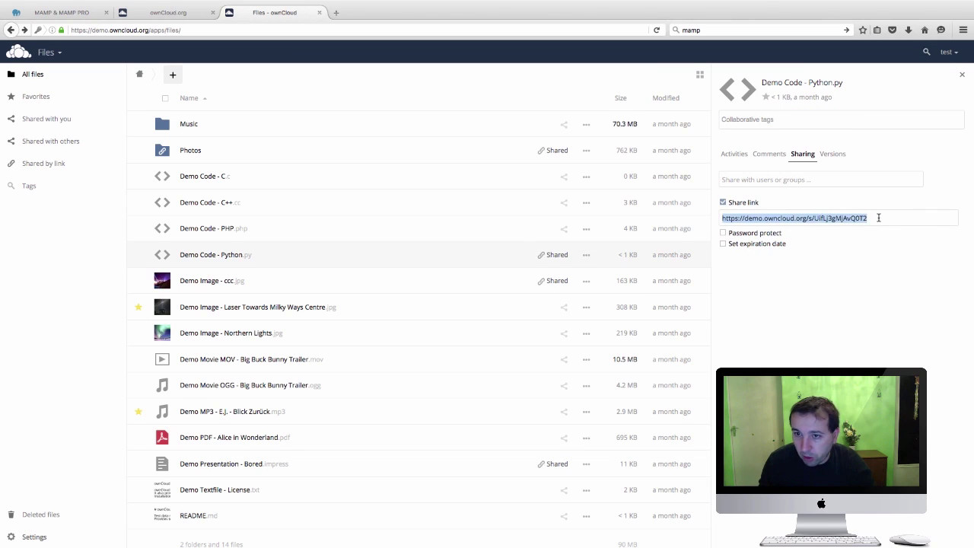
pyautogui.click(724, 234)
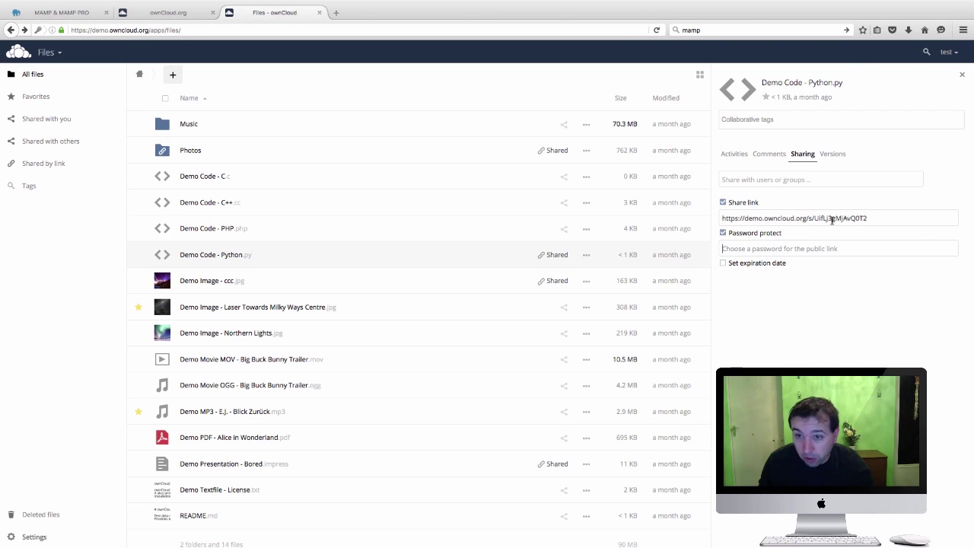
pyautogui.click(319, 12)
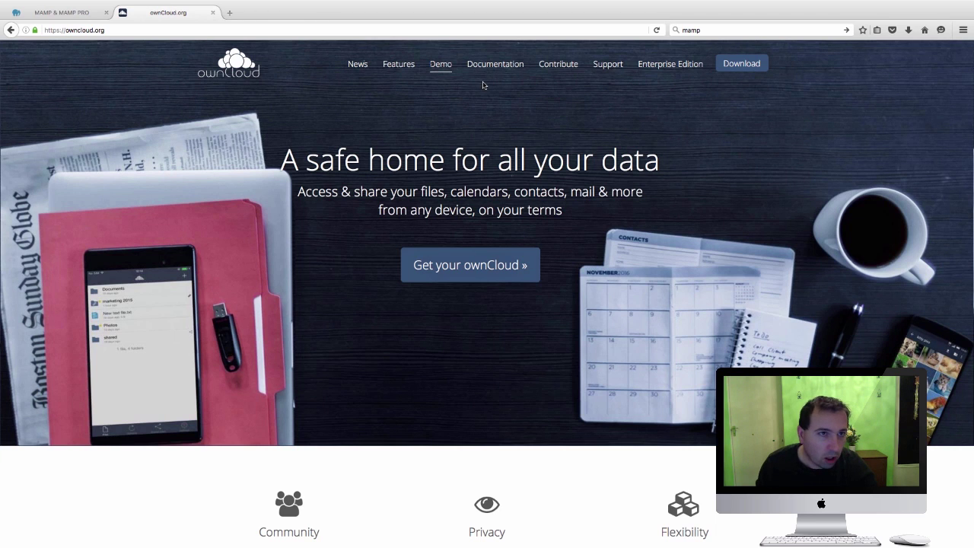
# Switch to the MAMP & MAMP PRO website tab and look over its homepage
pyautogui.click(80, 15)
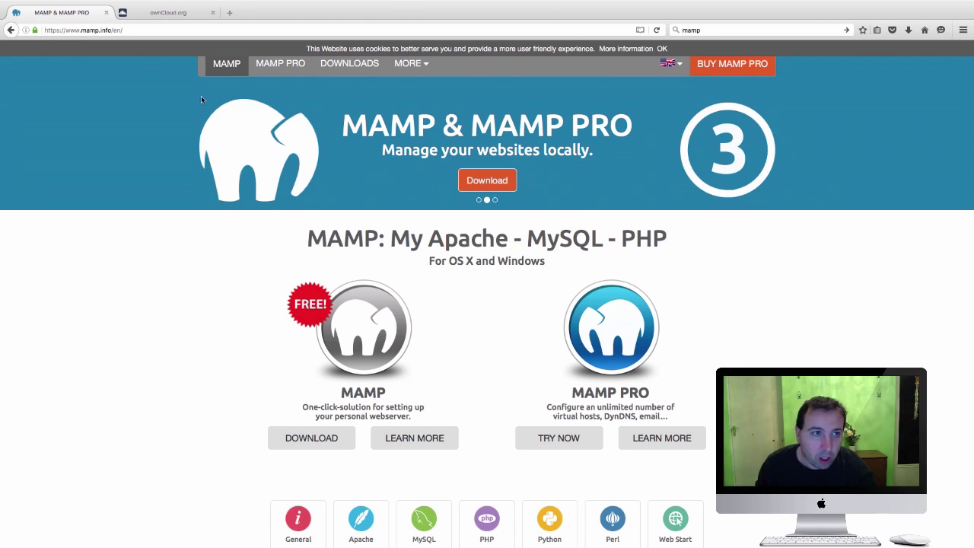
pyautogui.scroll(-1, 90, 117)
pyautogui.scroll(1, 91, 117)
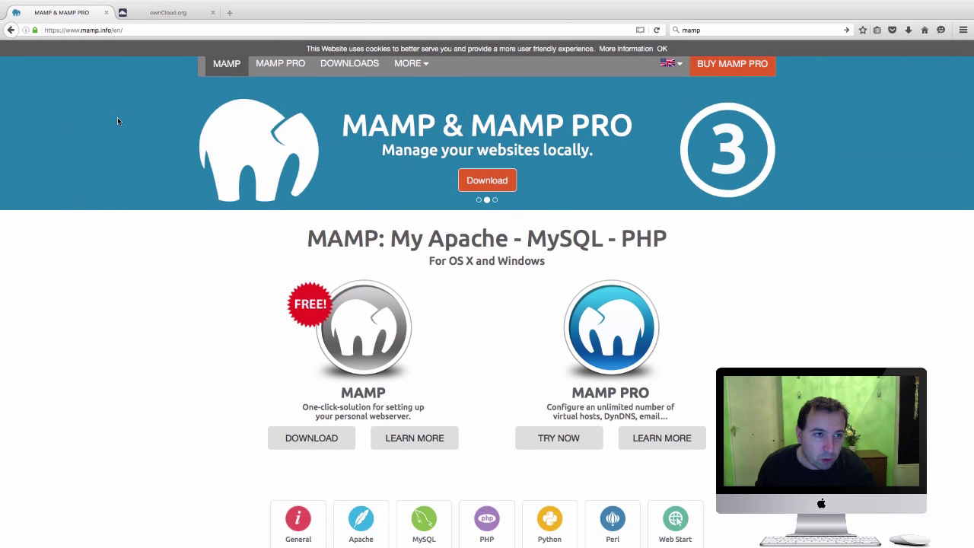
pyautogui.scroll(-2, 118, 121)
pyautogui.scroll(1, 117, 119)
pyautogui.scroll(-2, 348, 176)
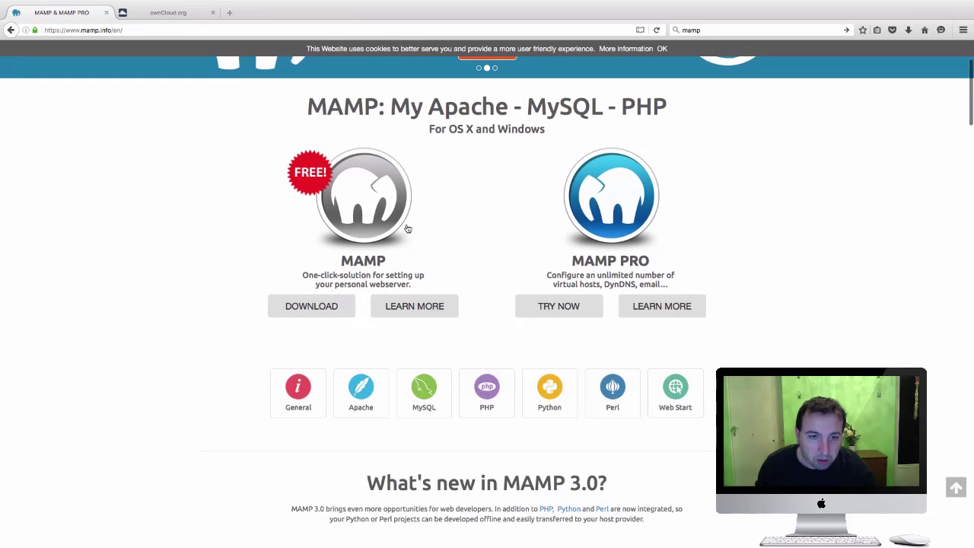
pyautogui.scroll(3, 341, 270)
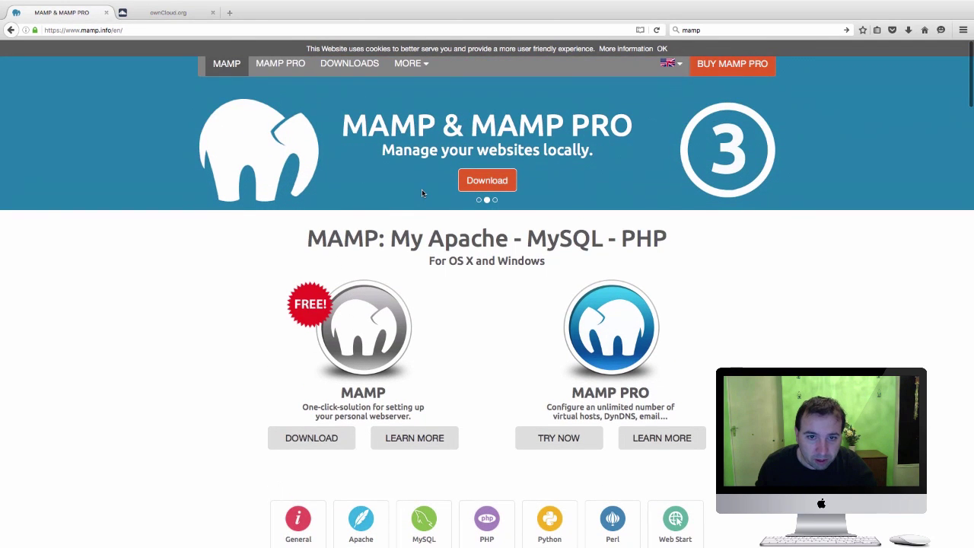
pyautogui.scroll(-1, 426, 279)
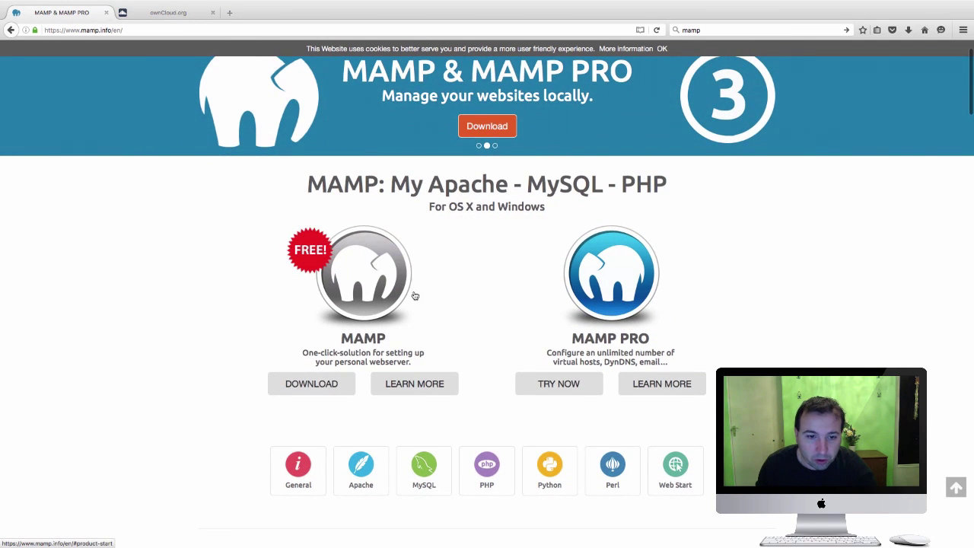
pyautogui.scroll(1, 427, 306)
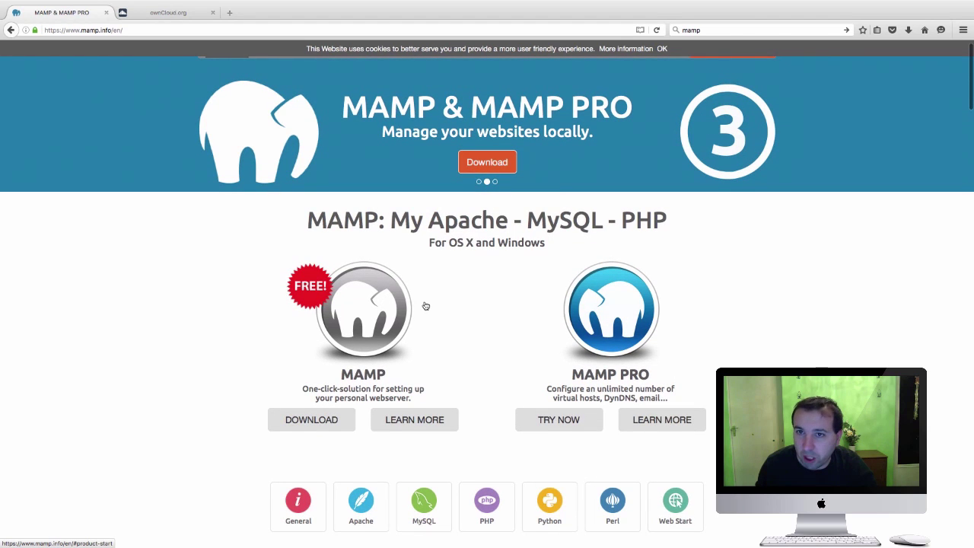
# Open the MAMP Downloads page, compare the Windows package, and return to Mac OS X 3.5
pyautogui.click(318, 429)
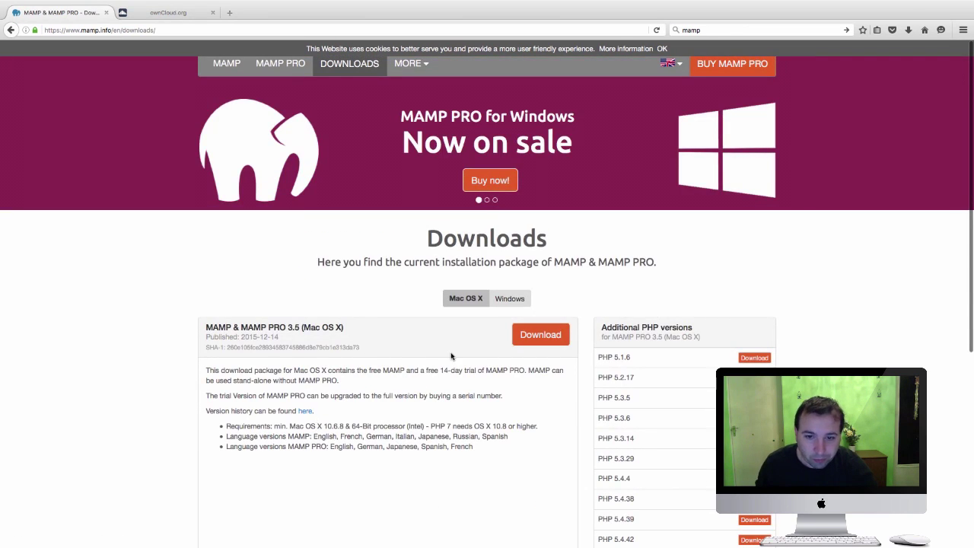
pyautogui.click(510, 300)
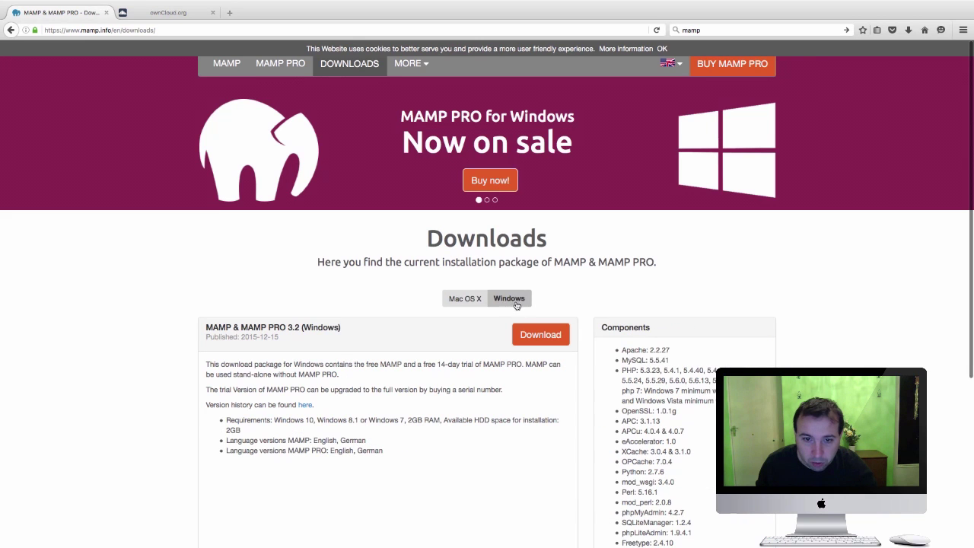
pyautogui.click(476, 303)
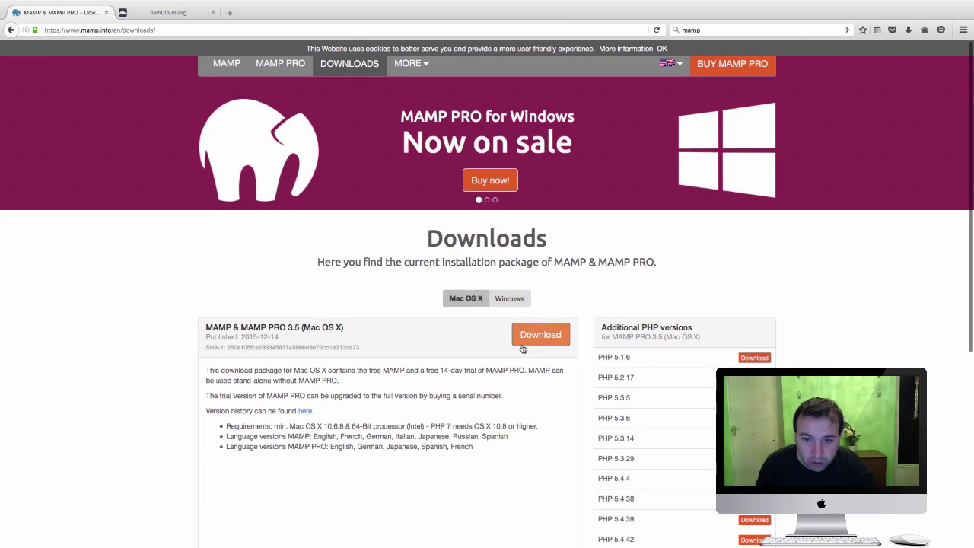
pyautogui.scroll(-1, 680, 343)
pyautogui.scroll(-3, 674, 350)
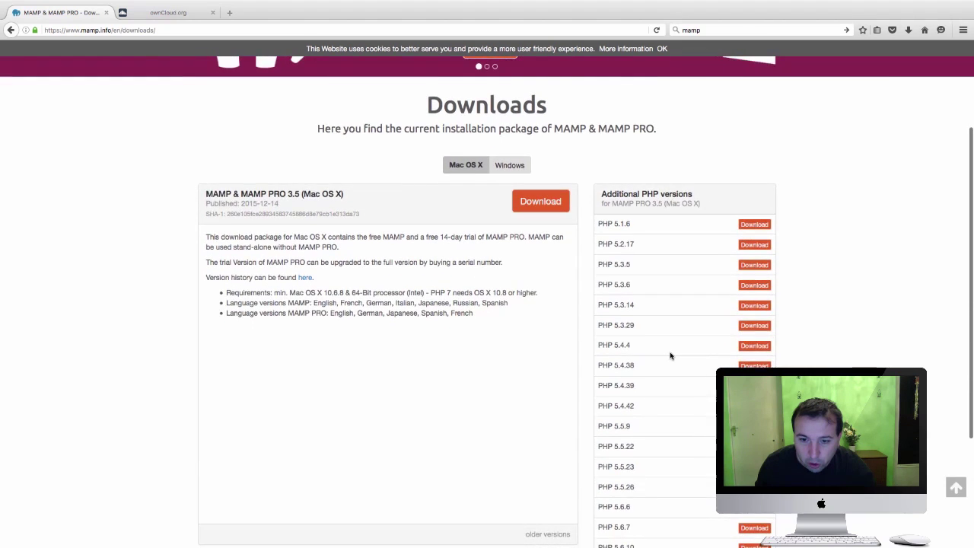
pyautogui.scroll(2, 666, 353)
pyautogui.scroll(-5, 664, 353)
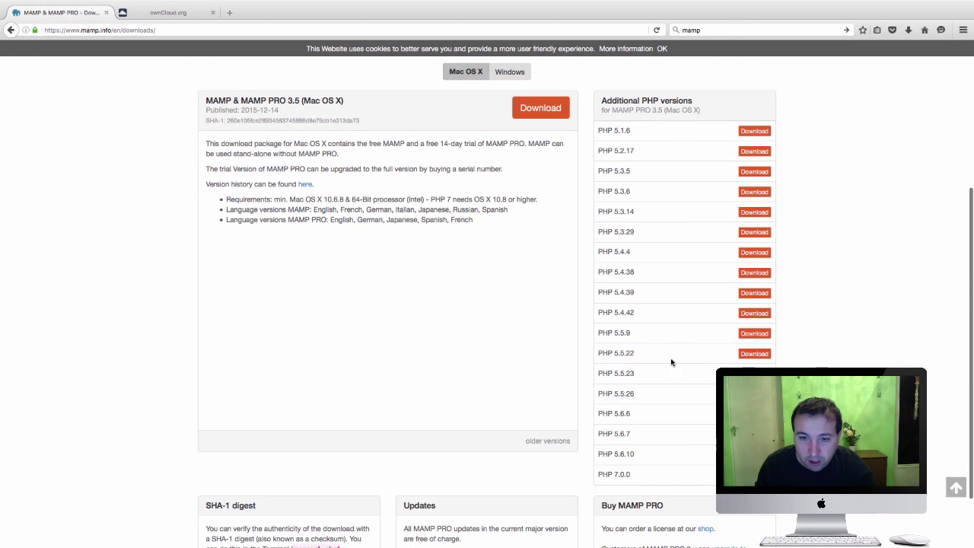
pyautogui.scroll(2, 669, 392)
pyautogui.scroll(-3, 666, 404)
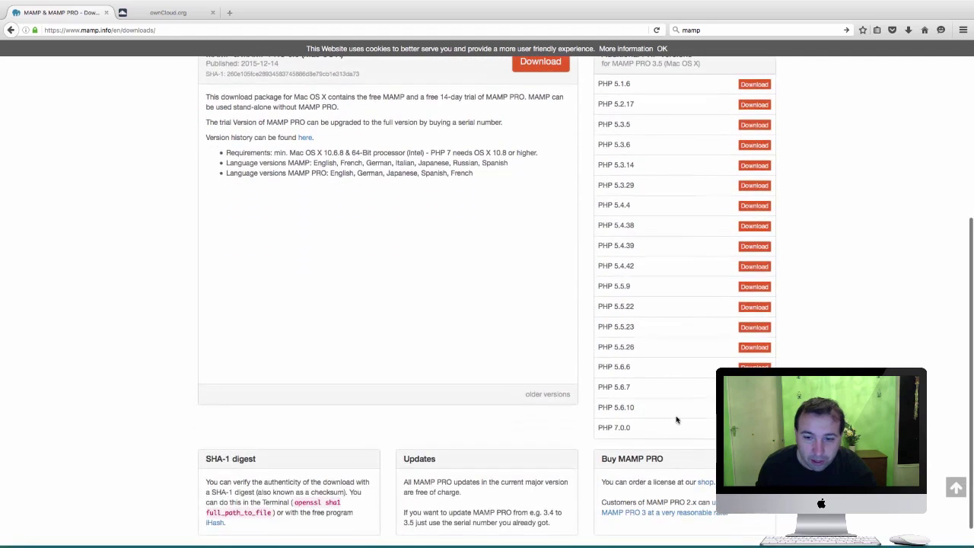
pyautogui.scroll(8, 647, 411)
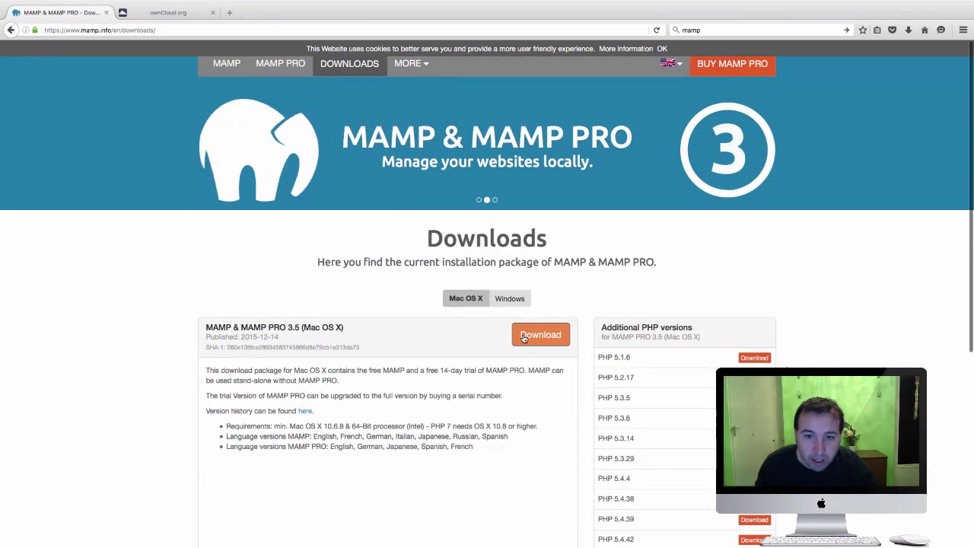
# Start saving the Mac OS X MAMP_MAMP_PRO_3.5.pkg and dismiss the thank-you popup
pyautogui.click(533, 337)
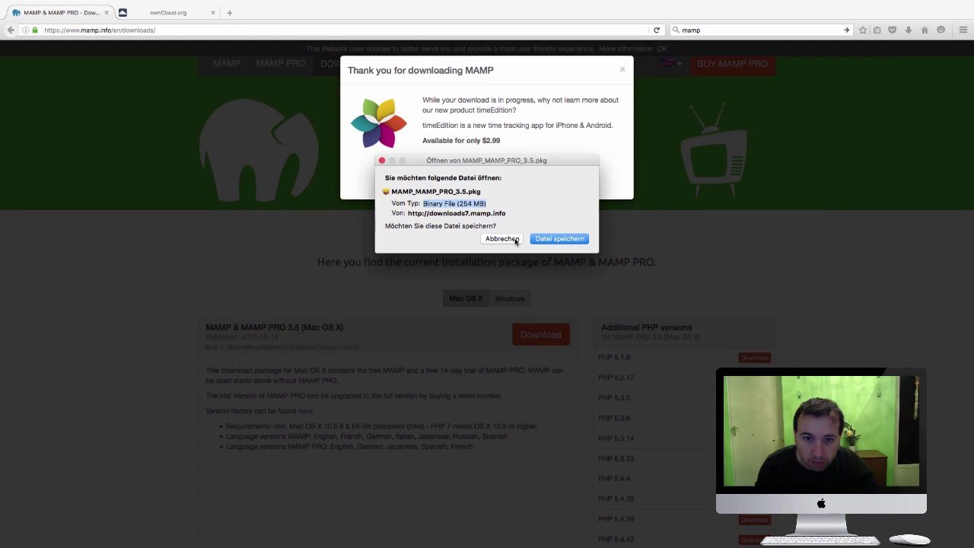
pyautogui.click(549, 239)
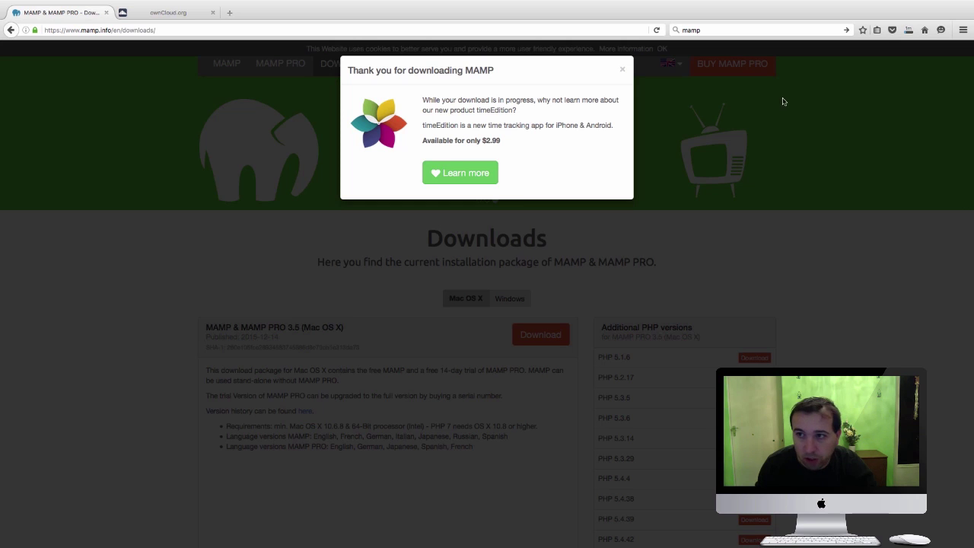
pyautogui.click(622, 69)
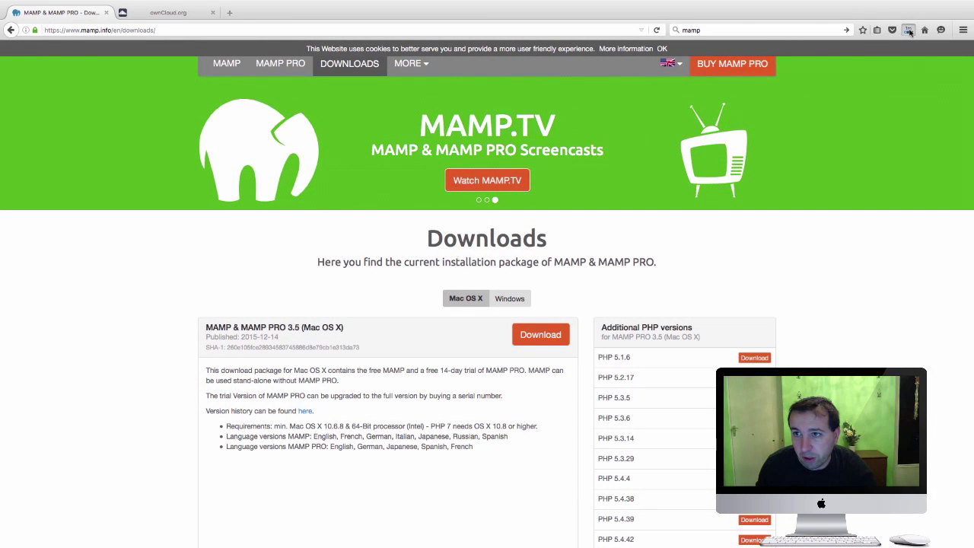
# Cancel the MAMP package download and return to the ownCloud.org homepage tab
pyautogui.click(908, 30)
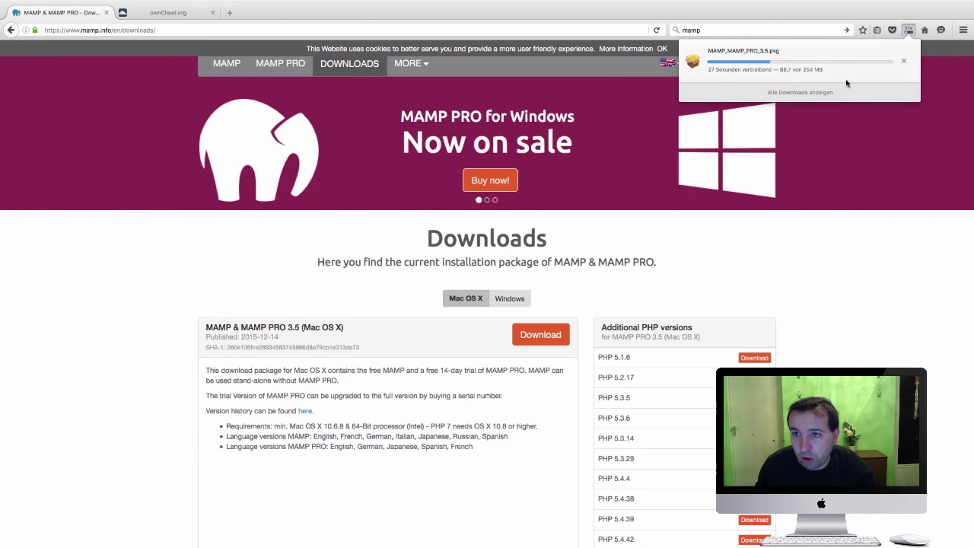
pyautogui.click(904, 61)
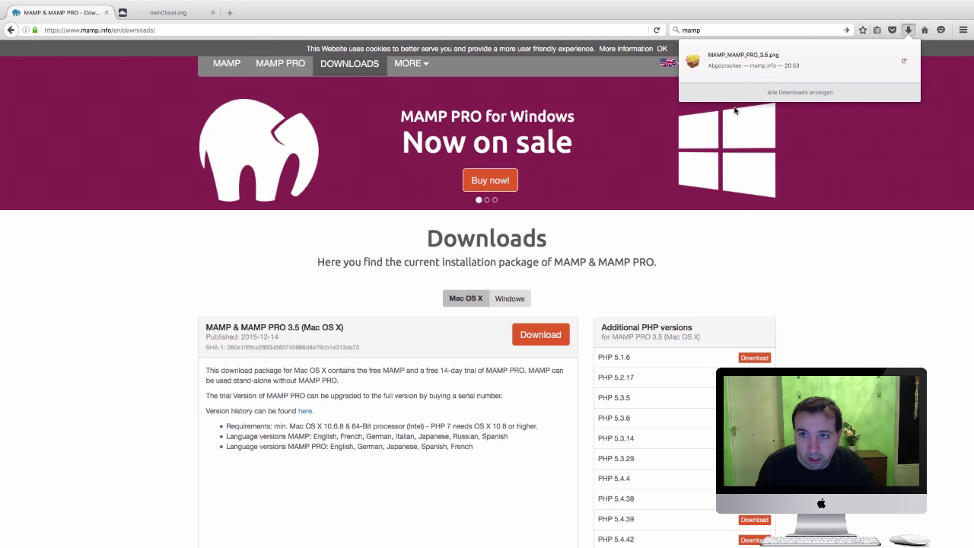
pyautogui.click(183, 15)
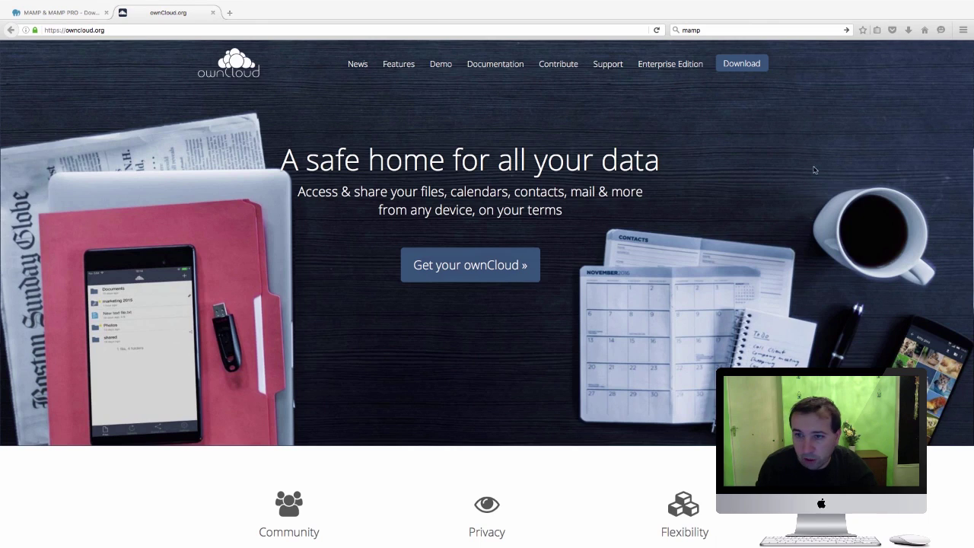
# Launch free MAMP with 'Cerca MAMP PRO all'avvio di MAMP' unticked and centre its window
pyautogui.hotkey('ctrl', 'Left')
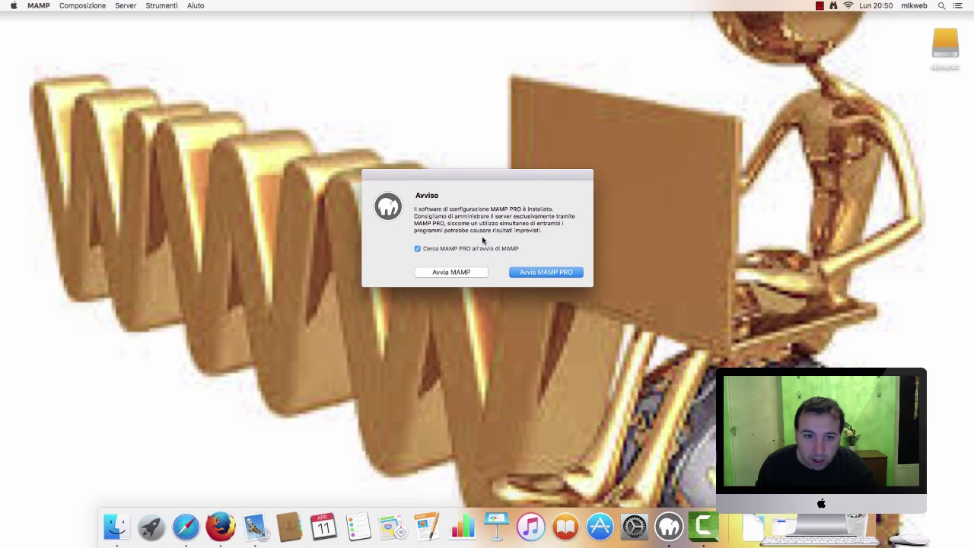
pyautogui.click(418, 249)
pyautogui.click(451, 273)
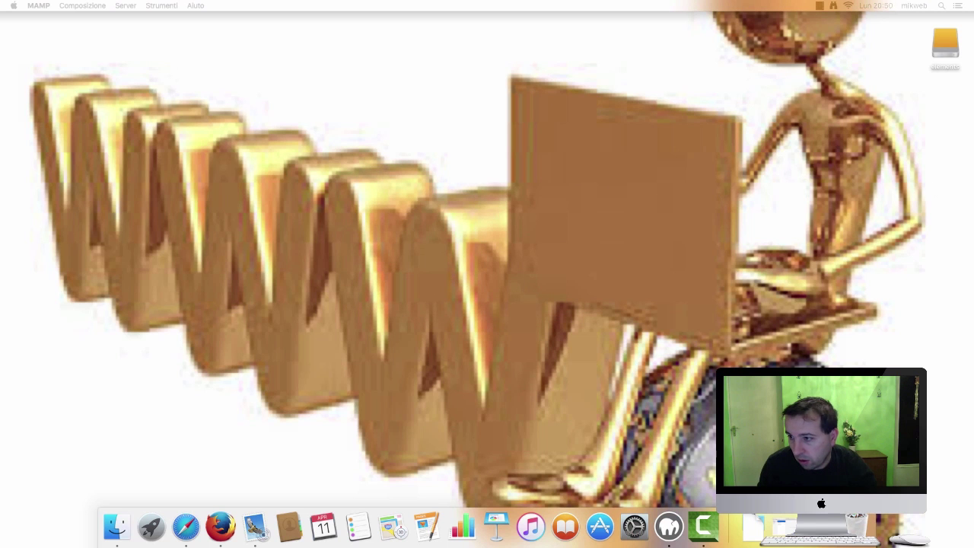
pyautogui.moveTo(856, 174); pyautogui.dragTo(346, 135)
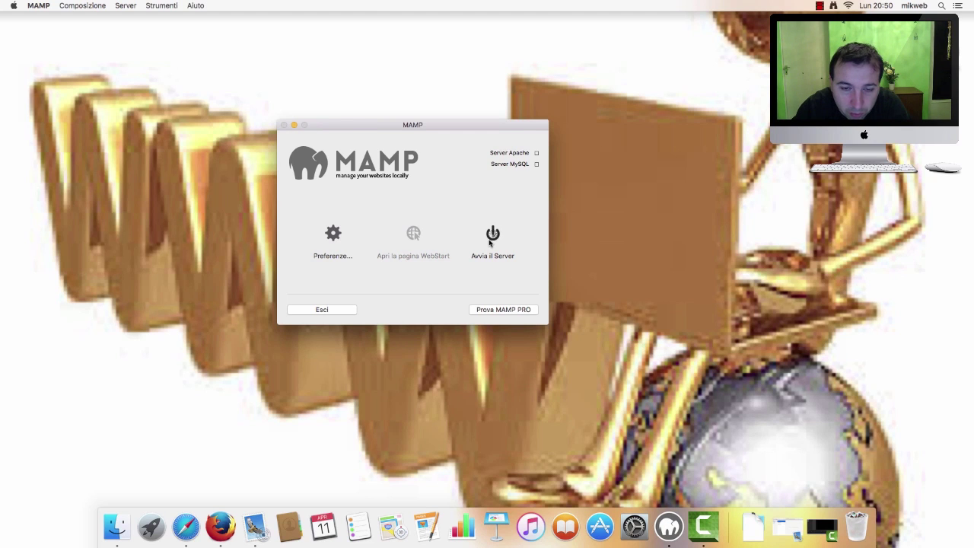
# Start Apache and MySQL, authorising with the administrator password after retyping it once
pyautogui.click(492, 237)
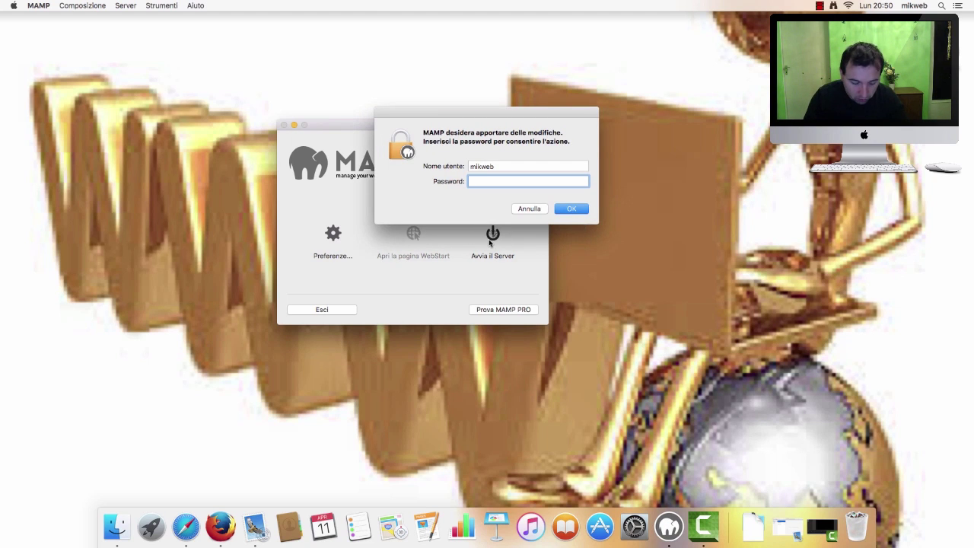
pyautogui.press('Return')
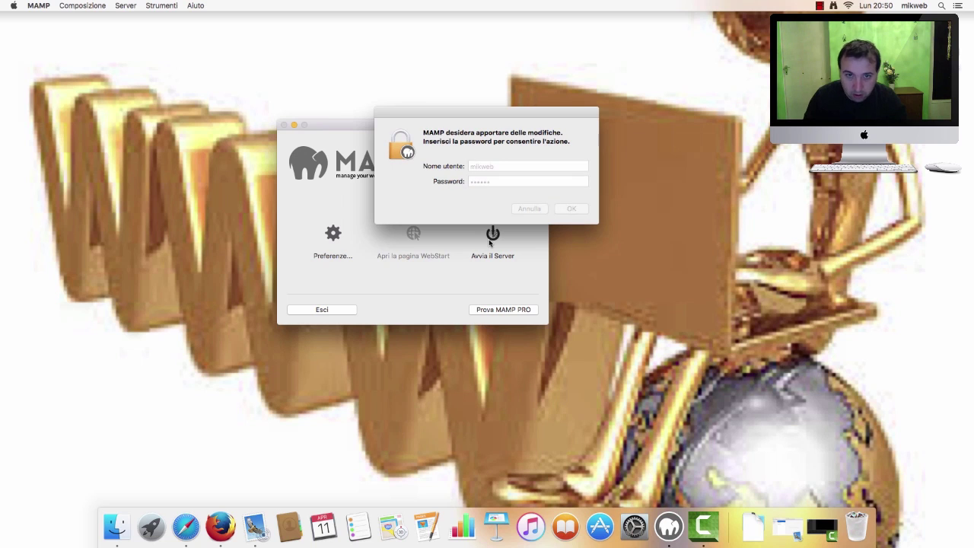
pyautogui.click(520, 184)
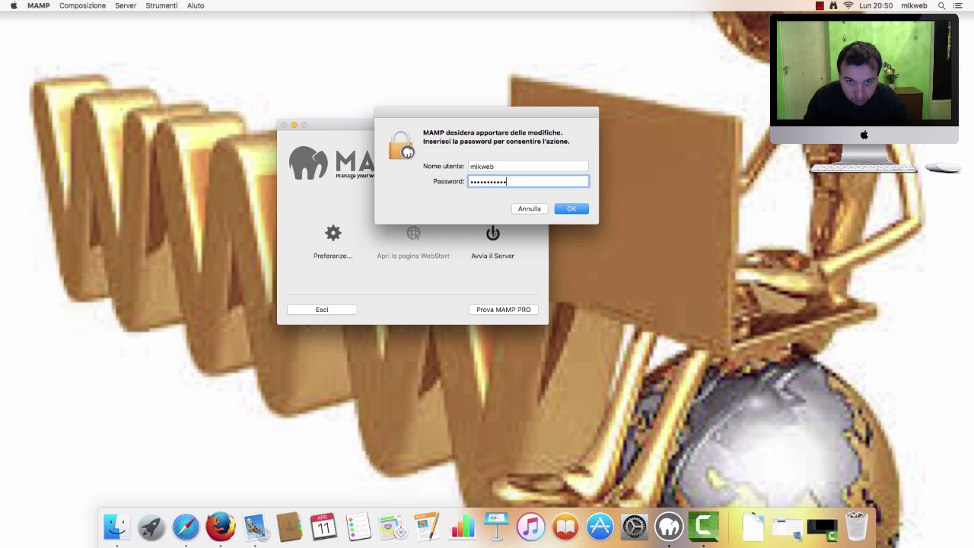
pyautogui.press('Return')
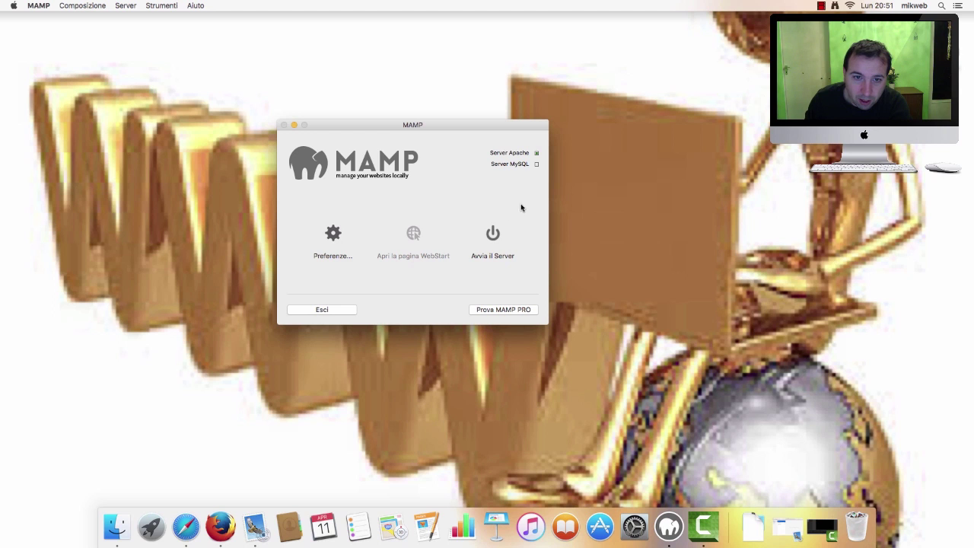
# Reposition the MAMP window and open the WebStart page at localhost:8888
pyautogui.click(822, 5)
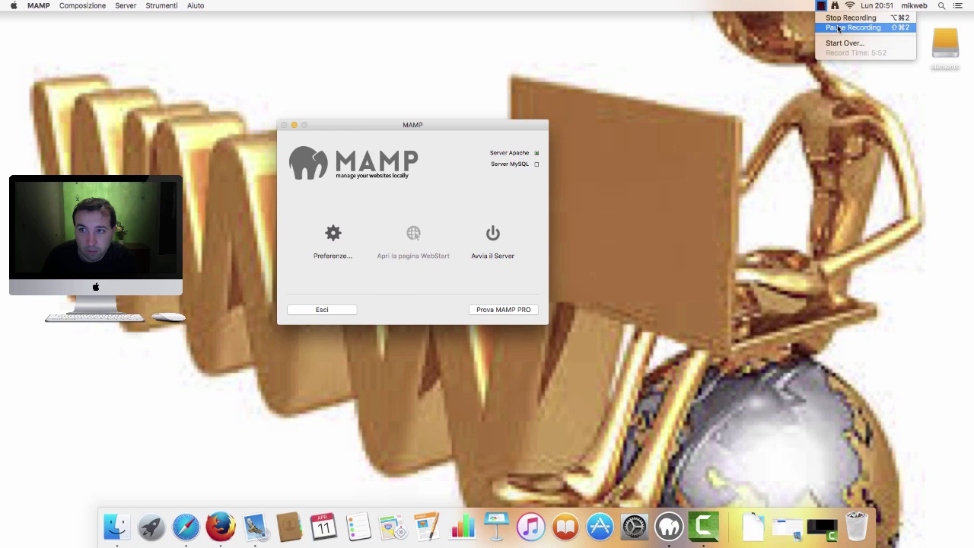
pyautogui.click(838, 27)
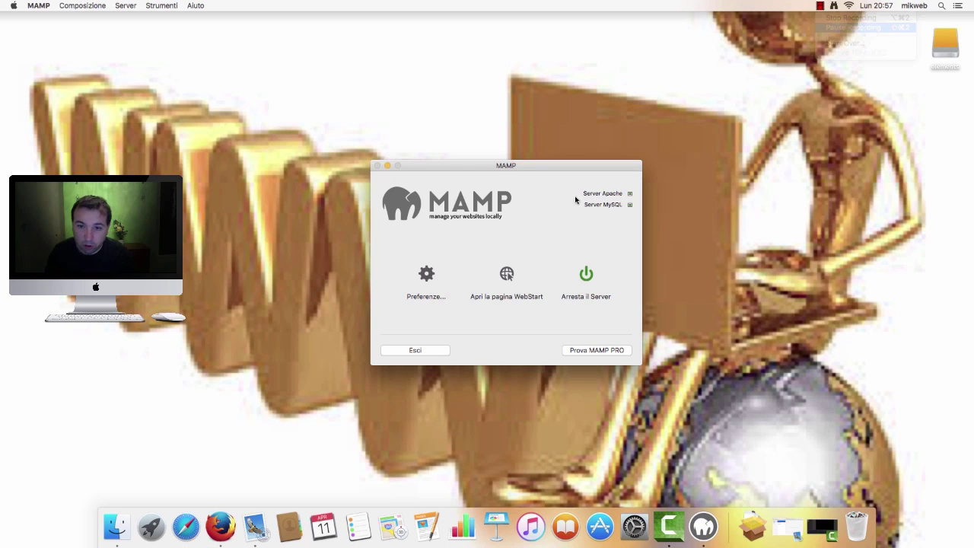
pyautogui.moveTo(565, 171); pyautogui.dragTo(510, 150)
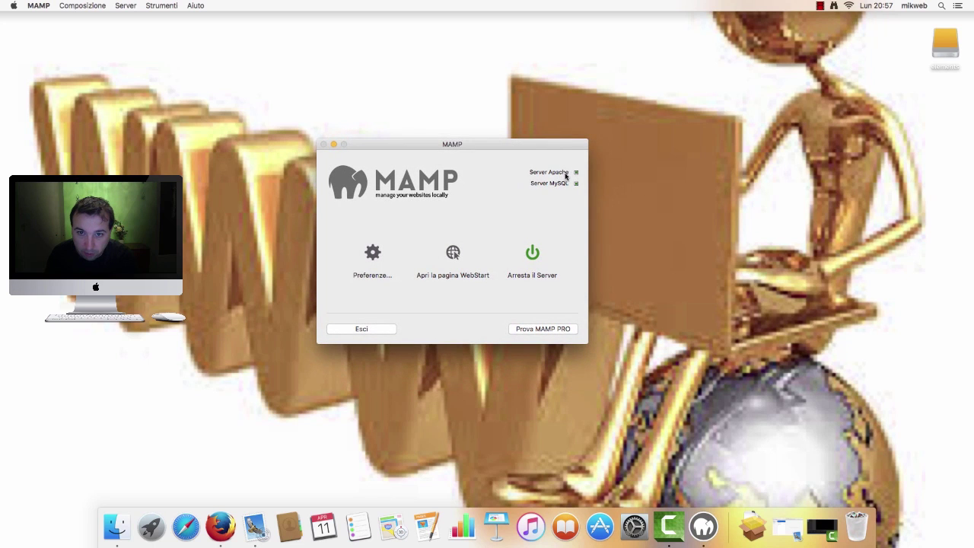
pyautogui.click(453, 254)
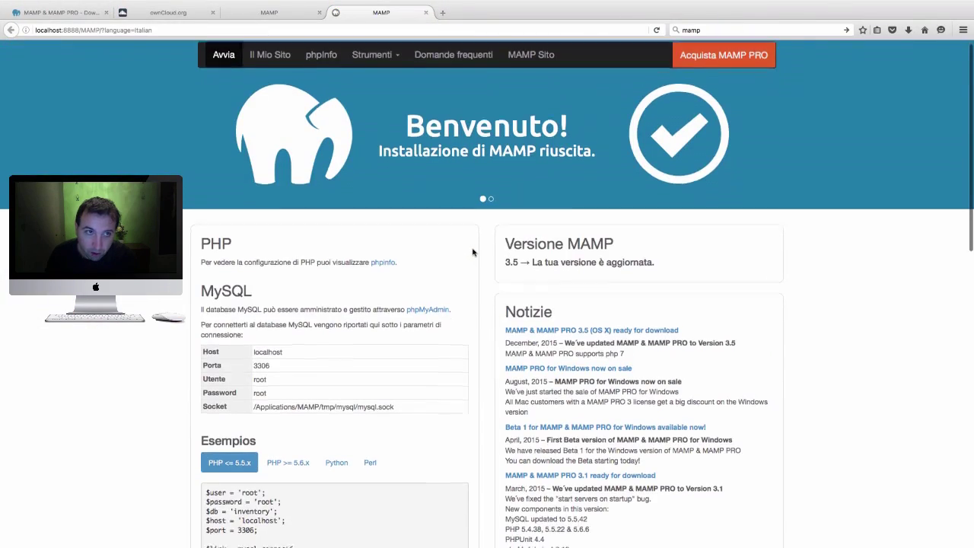
# Review the MySQL parameters on the WebStart page and select the user name root
pyautogui.scroll(-5, 473, 252)
pyautogui.scroll(5, 460, 259)
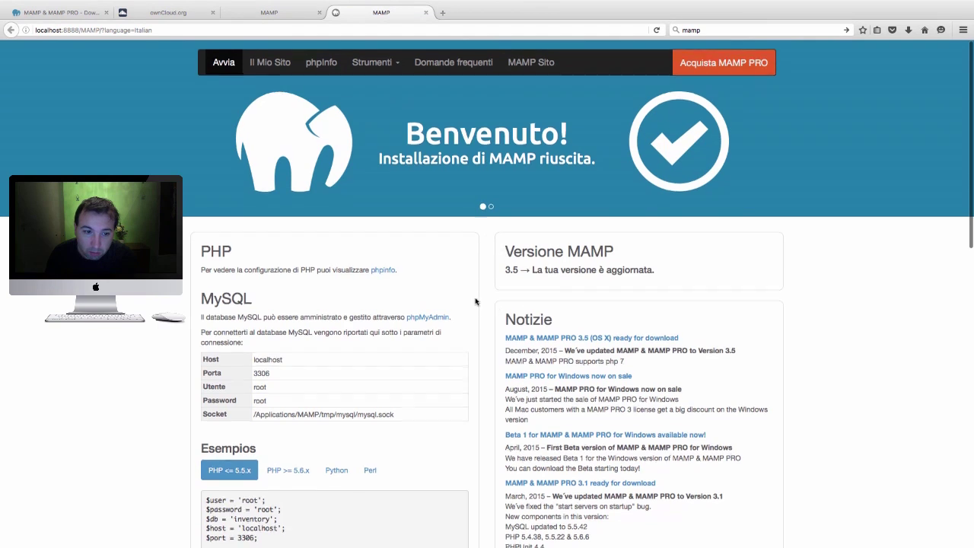
pyautogui.scroll(-3, 580, 276)
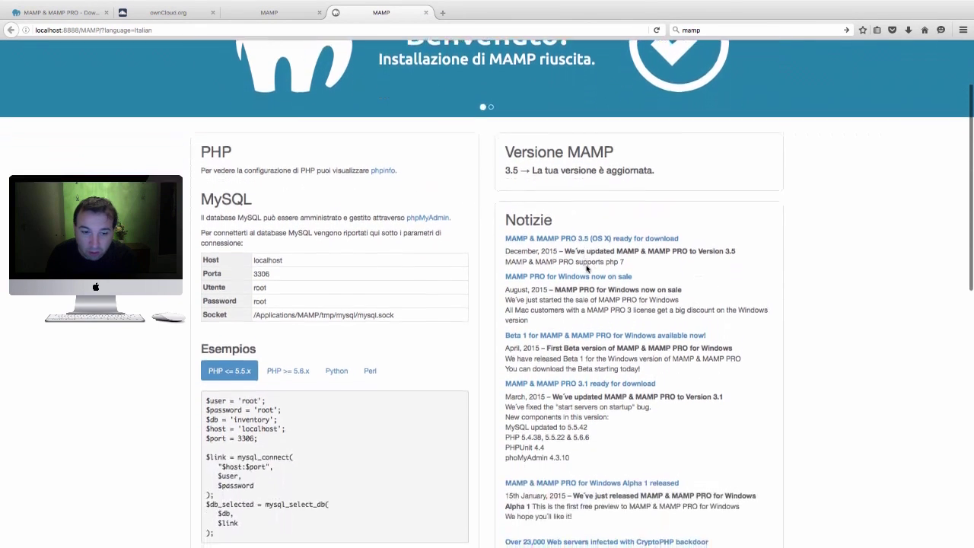
pyautogui.scroll(-2, 433, 288)
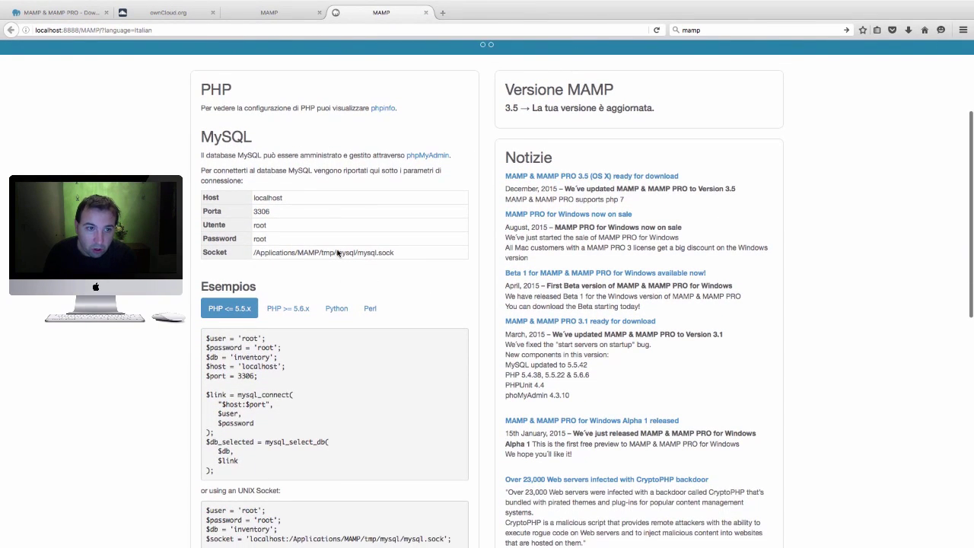
pyautogui.scroll(1, 304, 252)
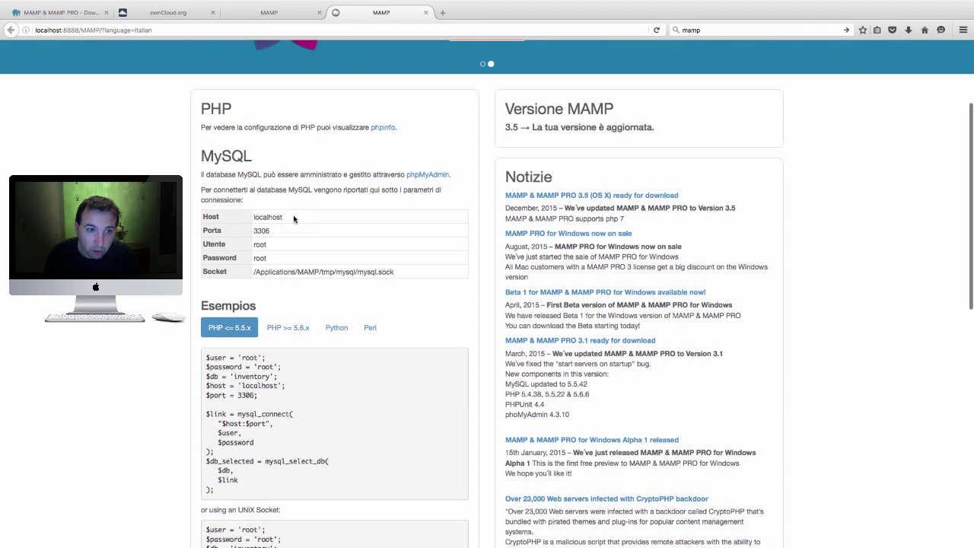
pyautogui.scroll(2, 302, 220)
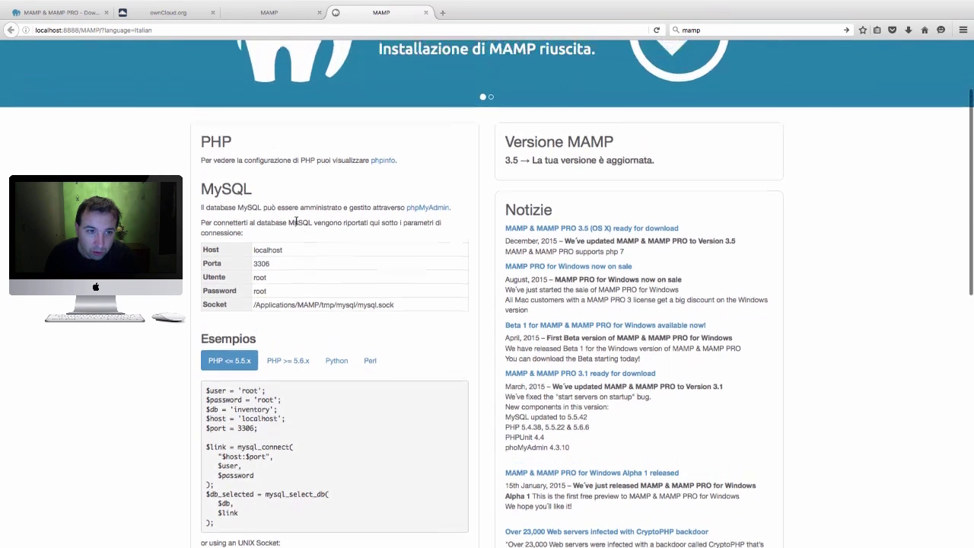
pyautogui.scroll(-2, 309, 216)
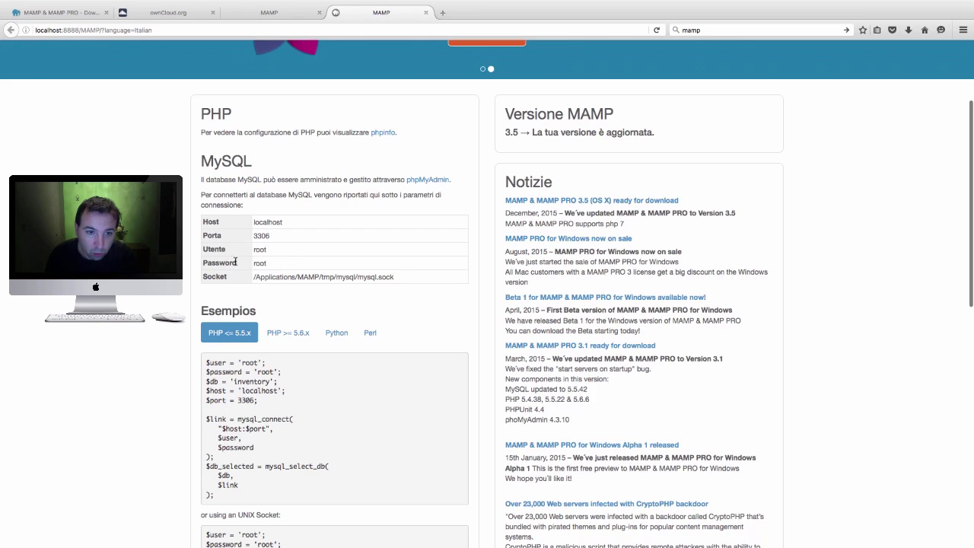
pyautogui.scroll(-10, 342, 264)
pyautogui.scroll(10, 342, 265)
pyautogui.scroll(-3, 342, 265)
pyautogui.scroll(-2, 342, 265)
pyautogui.scroll(4, 320, 274)
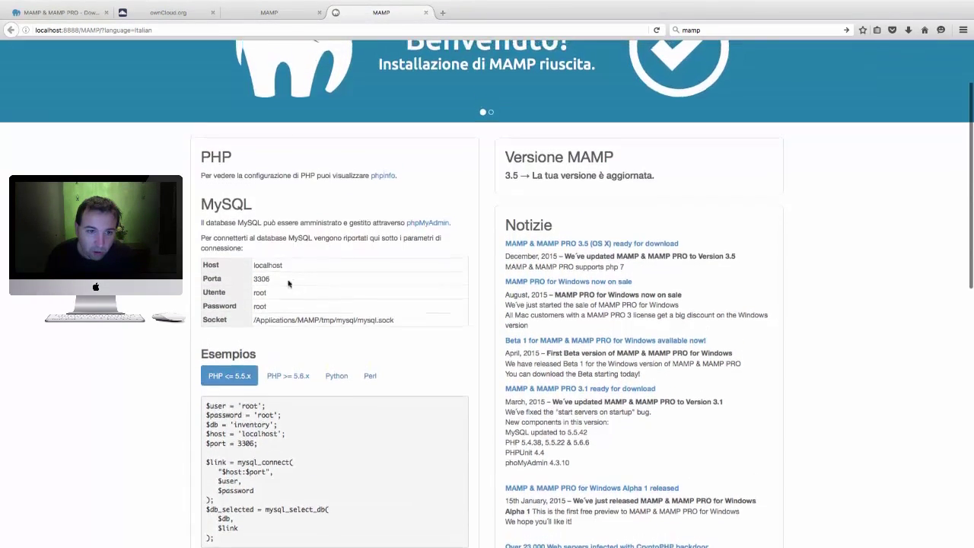
pyautogui.moveTo(272, 294); pyautogui.dragTo(253, 294)
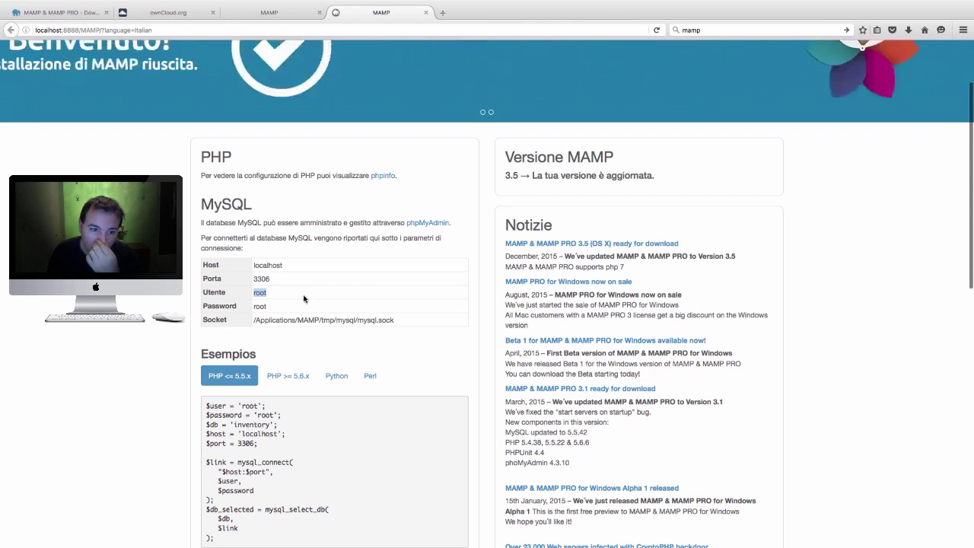
# Open phpMyAdmin from the WebStart page
pyautogui.scroll(-1, 312, 303)
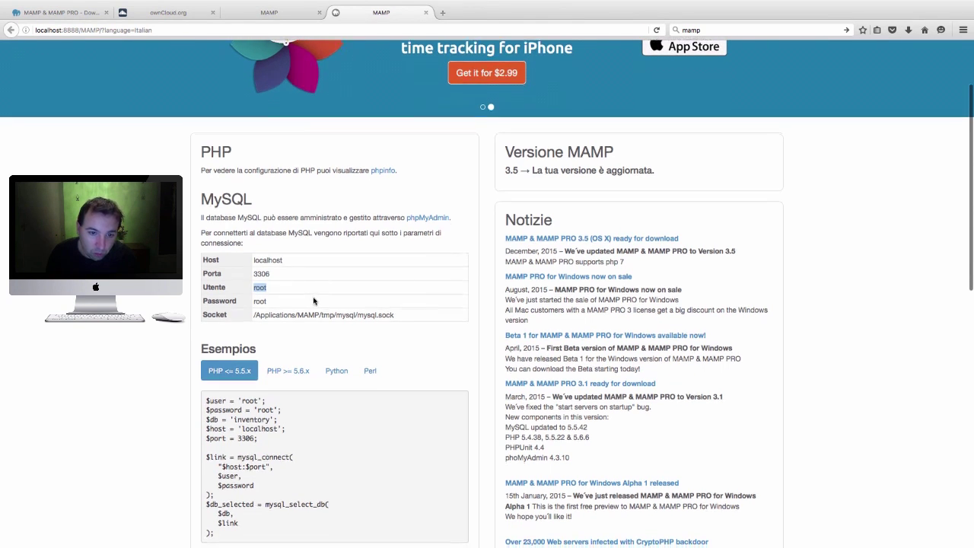
pyautogui.scroll(-10, 312, 286)
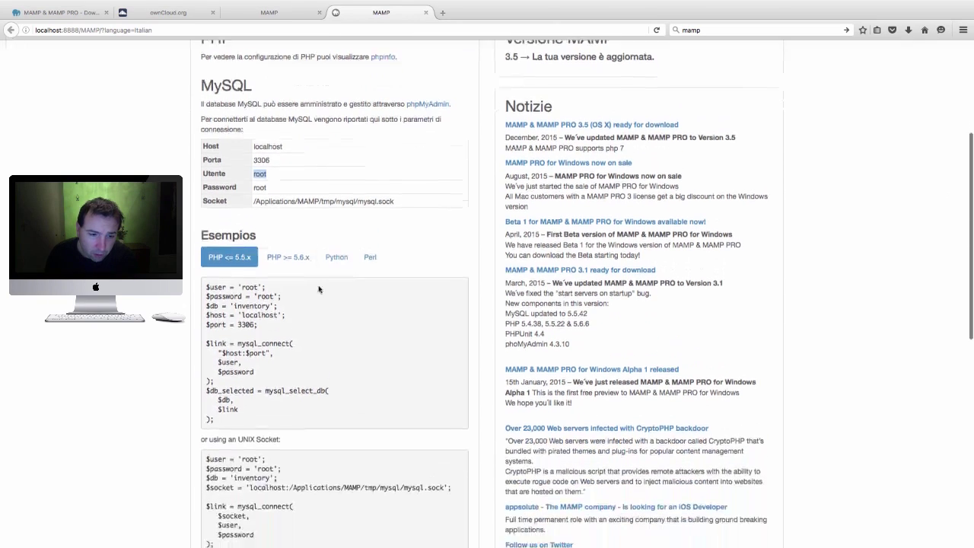
pyautogui.scroll(12, 321, 289)
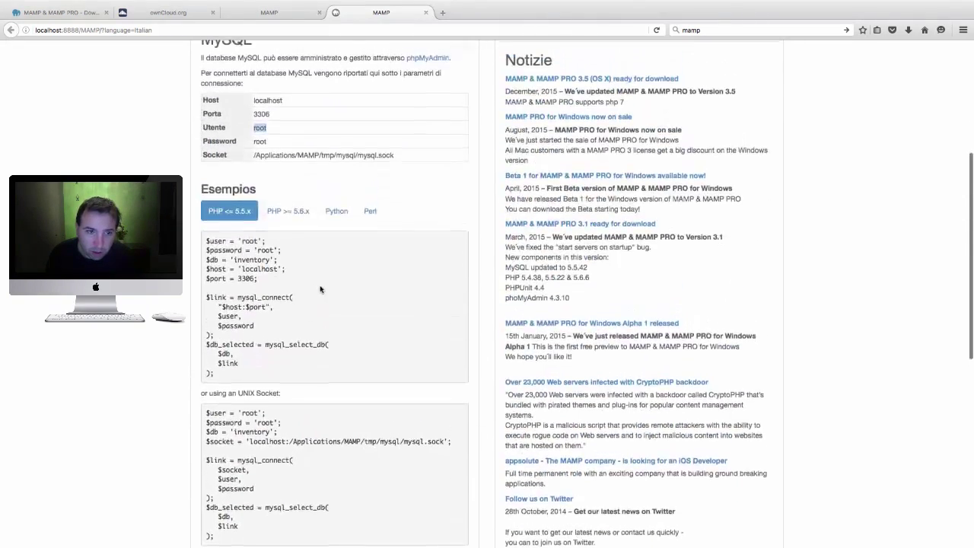
pyautogui.scroll(1, 339, 276)
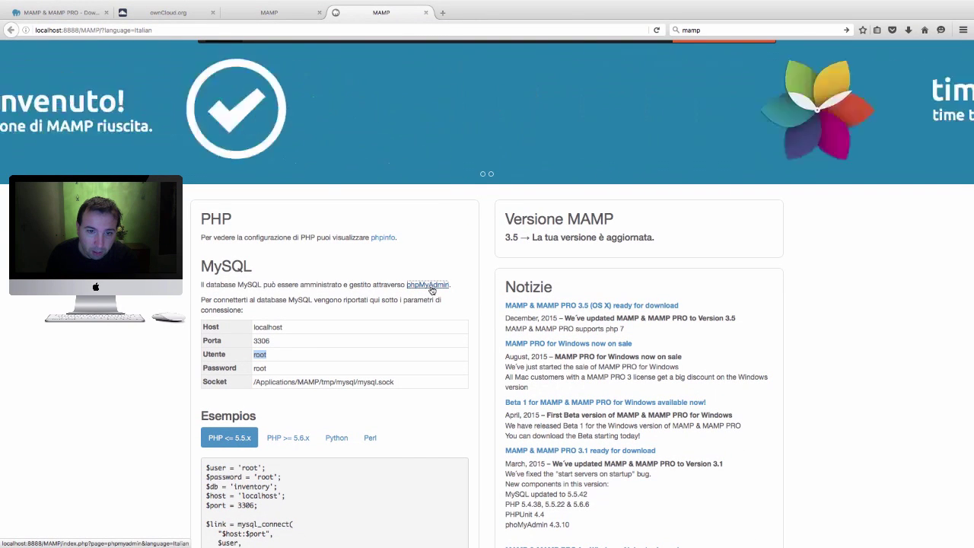
pyautogui.click(430, 287)
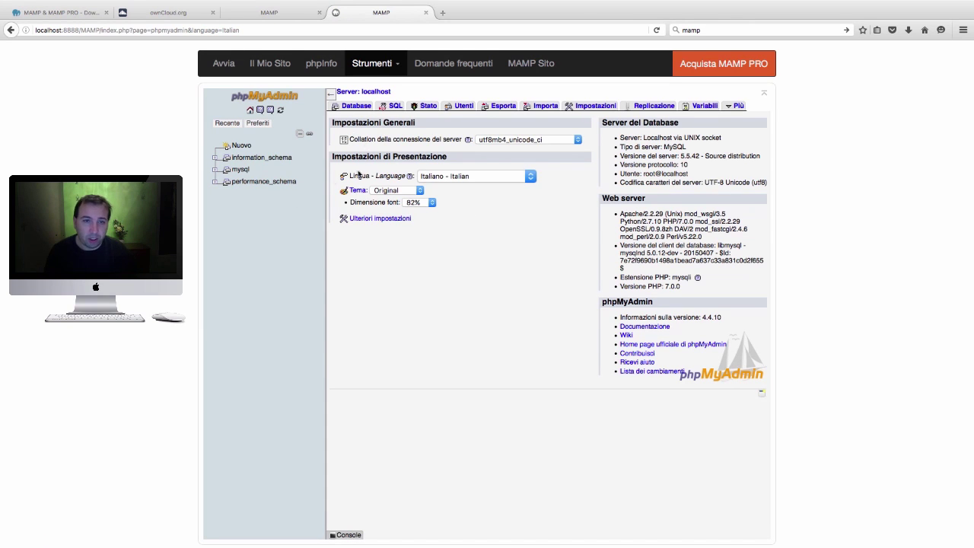
# Create an empty database named 'cloud' from phpMyAdmin's Database tab
pyautogui.click(357, 107)
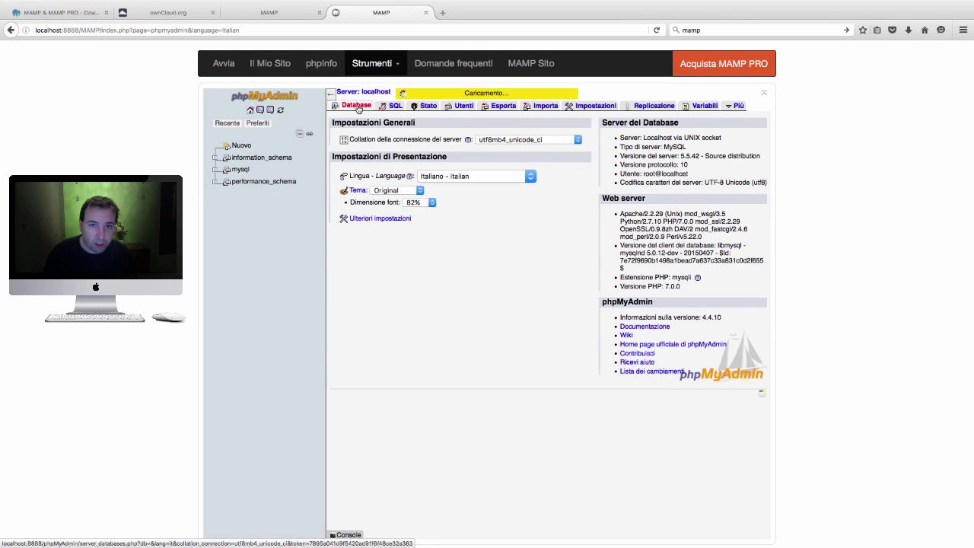
pyautogui.click(381, 147)
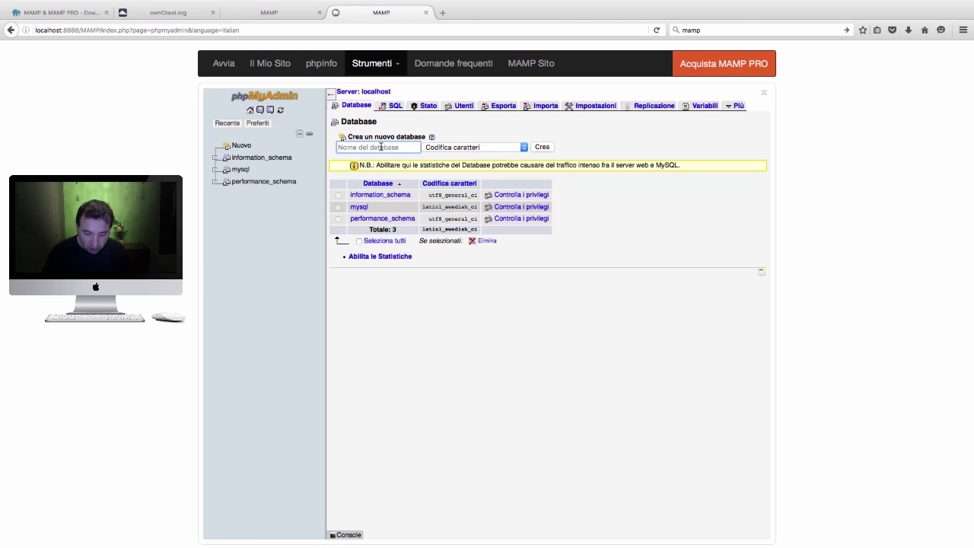
pyautogui.write('cloud')
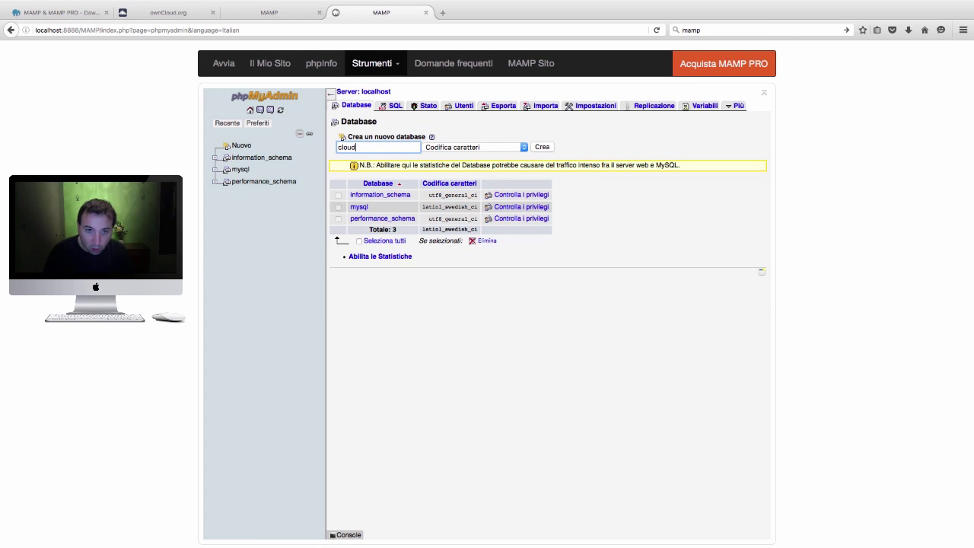
pyautogui.click(543, 148)
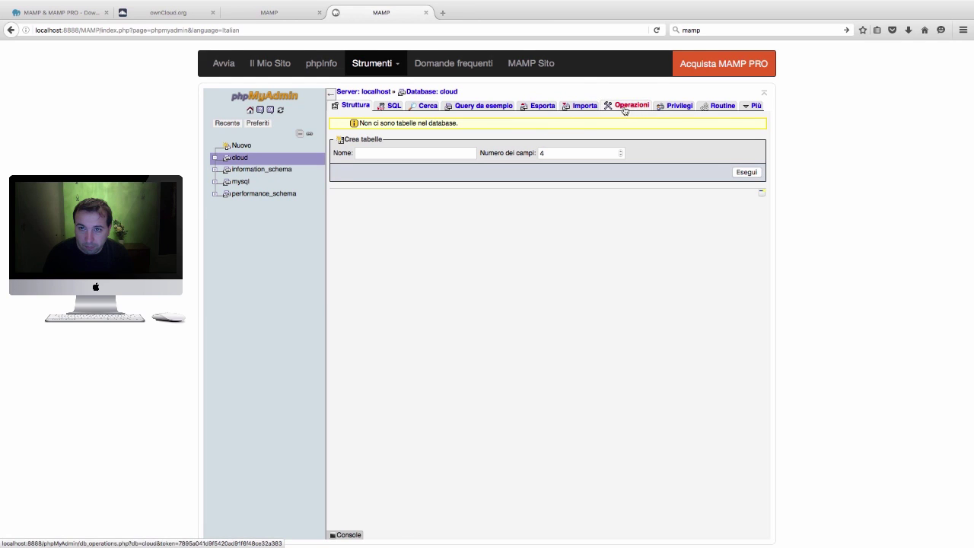
# Begin adding user cloud with host % for the cloud database, entering its password twice
pyautogui.click(671, 108)
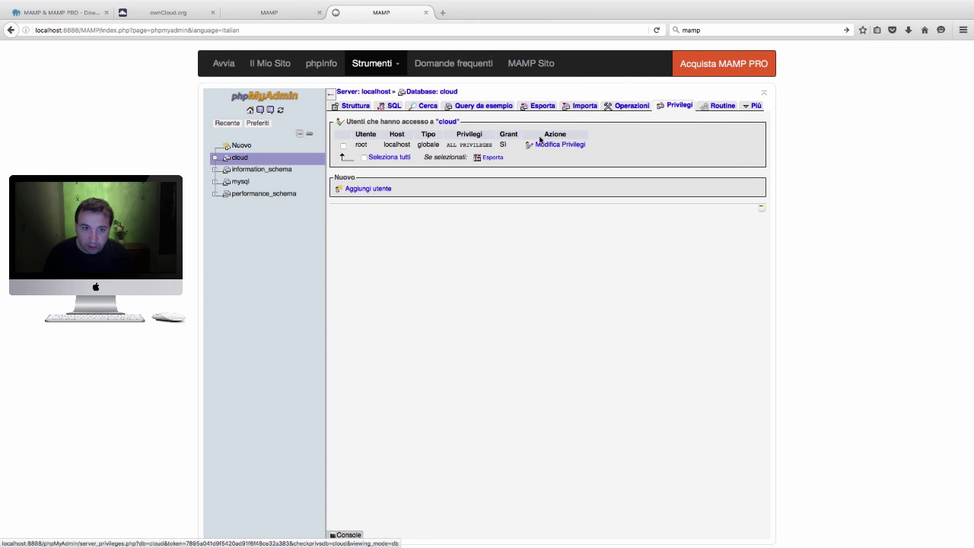
pyautogui.click(369, 190)
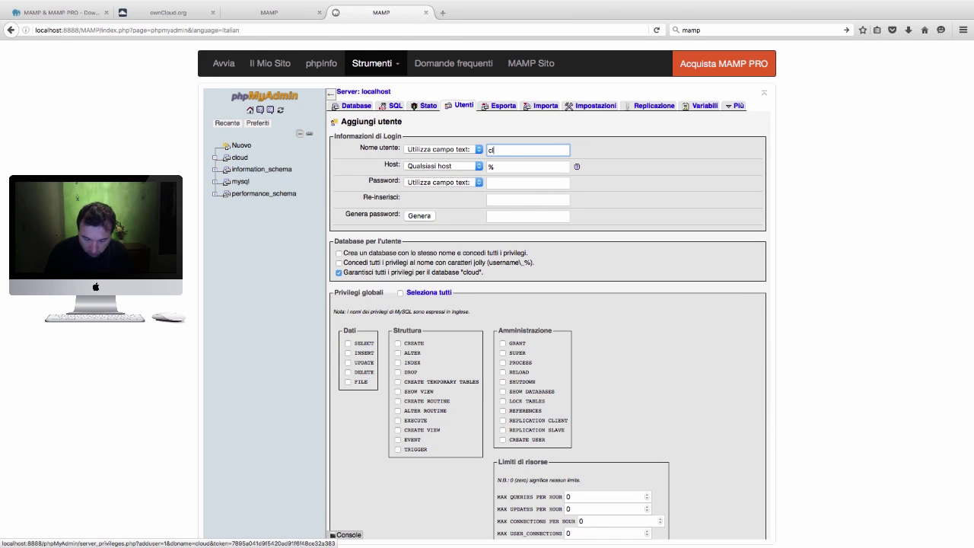
pyautogui.click(514, 184)
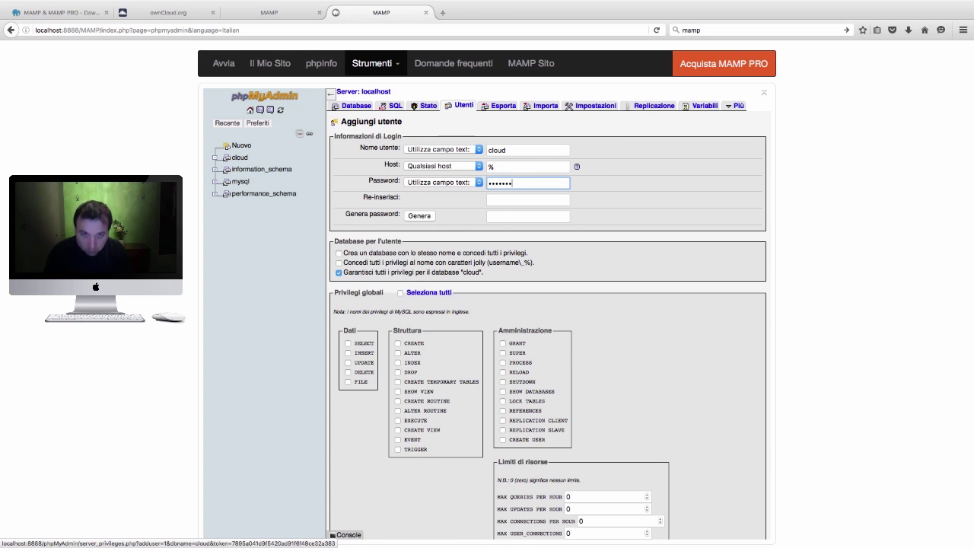
pyautogui.click(523, 199)
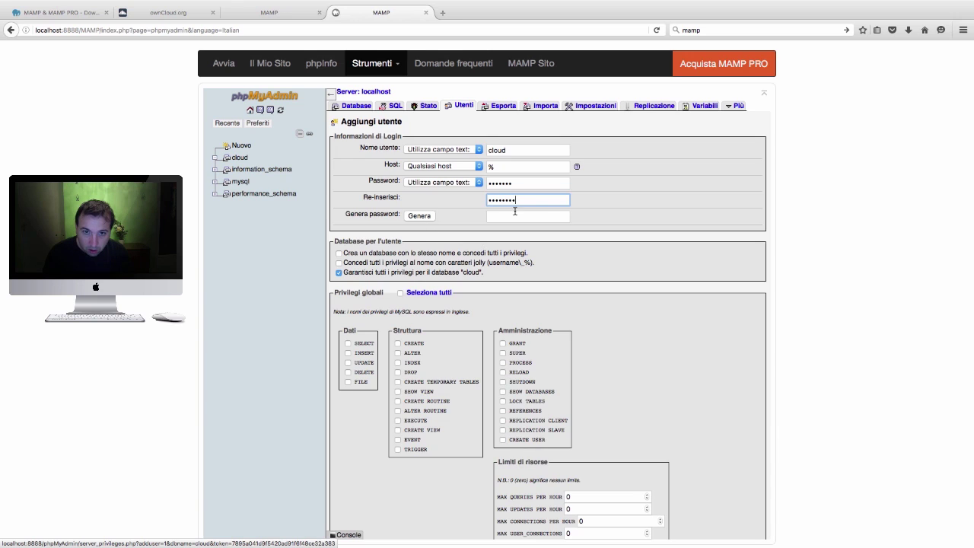
# Grant every global privilege and submit; 'La password non coincide!' rejects it
pyautogui.scroll(-4, 518, 221)
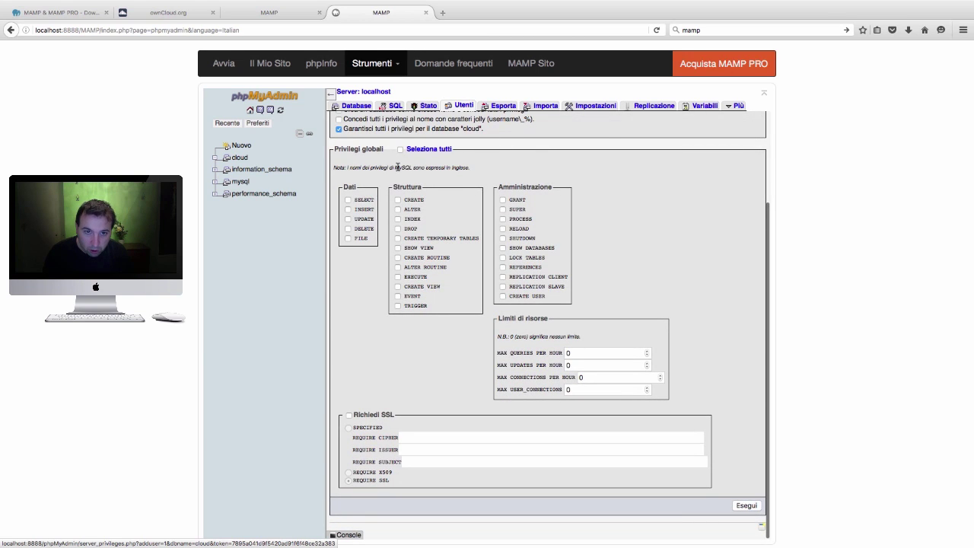
pyautogui.click(400, 150)
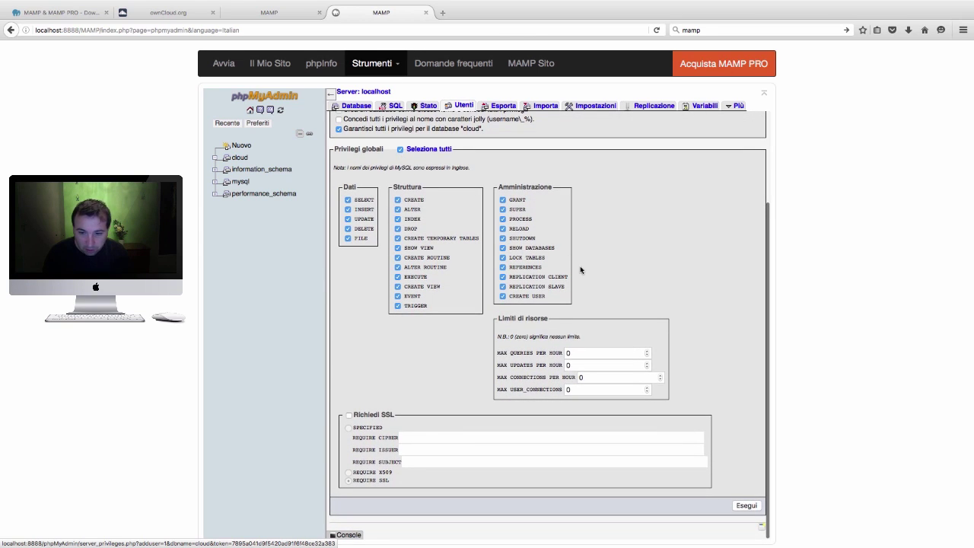
pyautogui.click(748, 506)
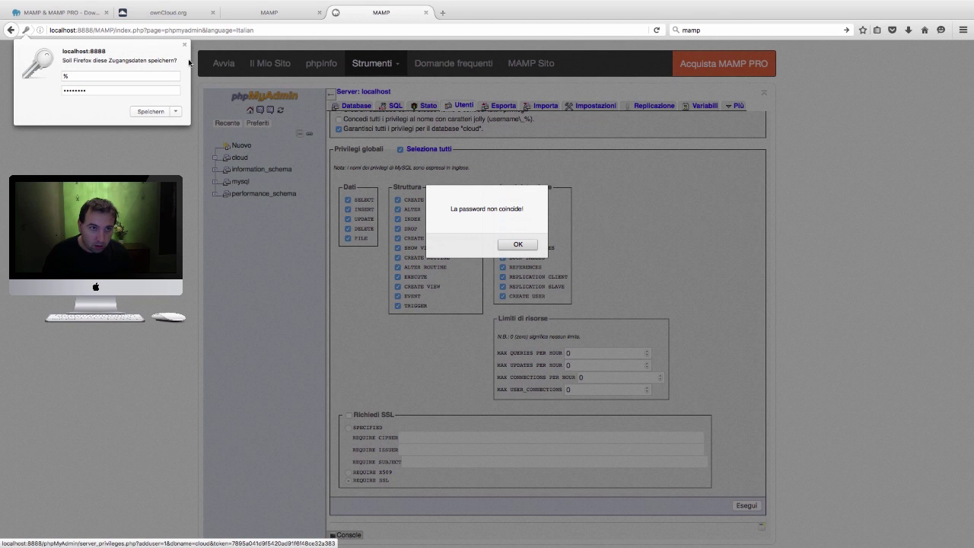
# Dismiss the password-mismatch warning and re-enter the cloud user's password
pyautogui.click(184, 45)
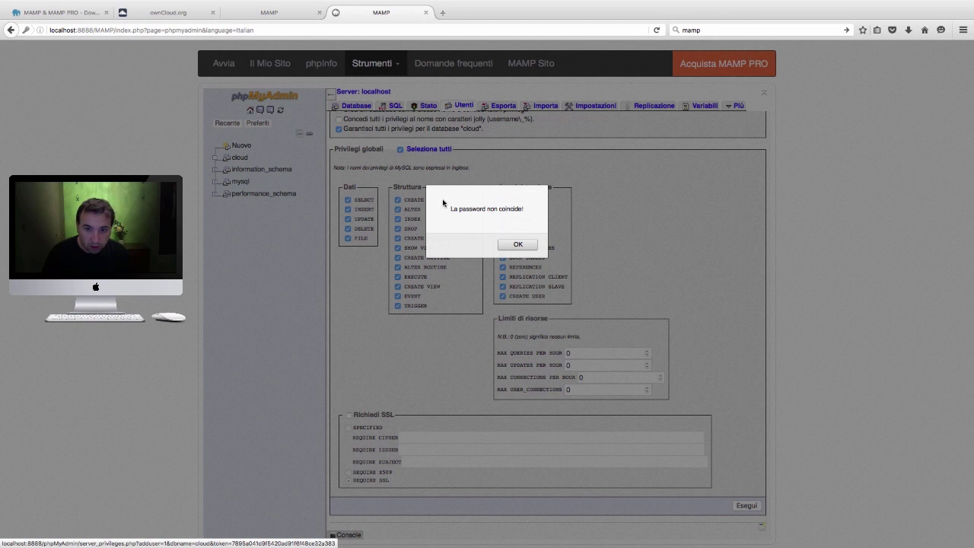
pyautogui.click(517, 245)
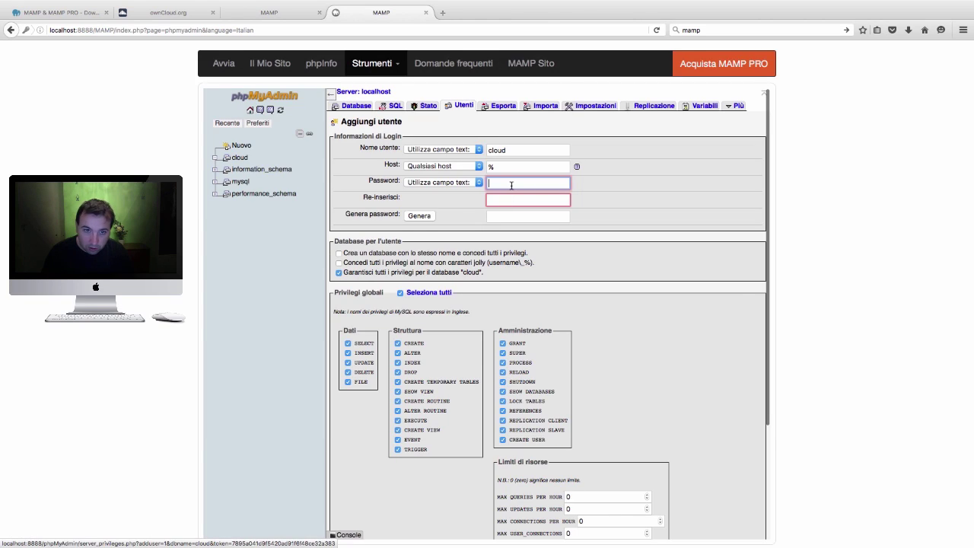
pyautogui.write('clo')
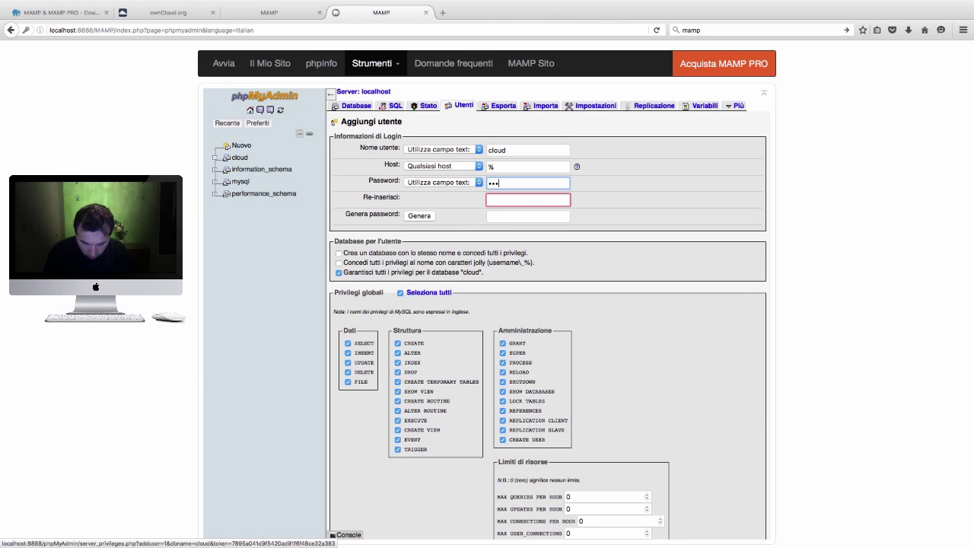
pyautogui.press('BackSpace')
pyautogui.press('BackSpace')
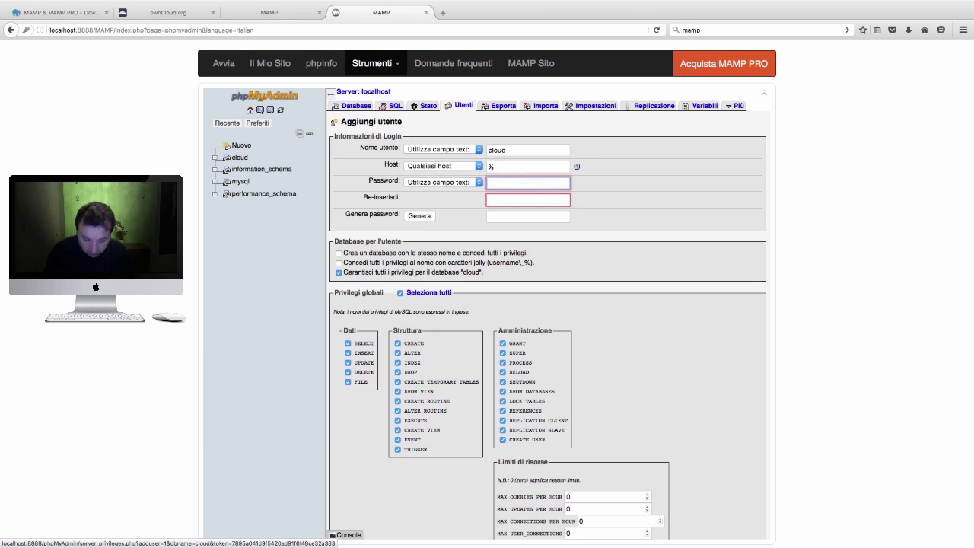
pyautogui.write('c')
pyautogui.press('BackSpace')
pyautogui.press('BackSpace')
pyautogui.press('BackSpace')
pyautogui.write('clou')
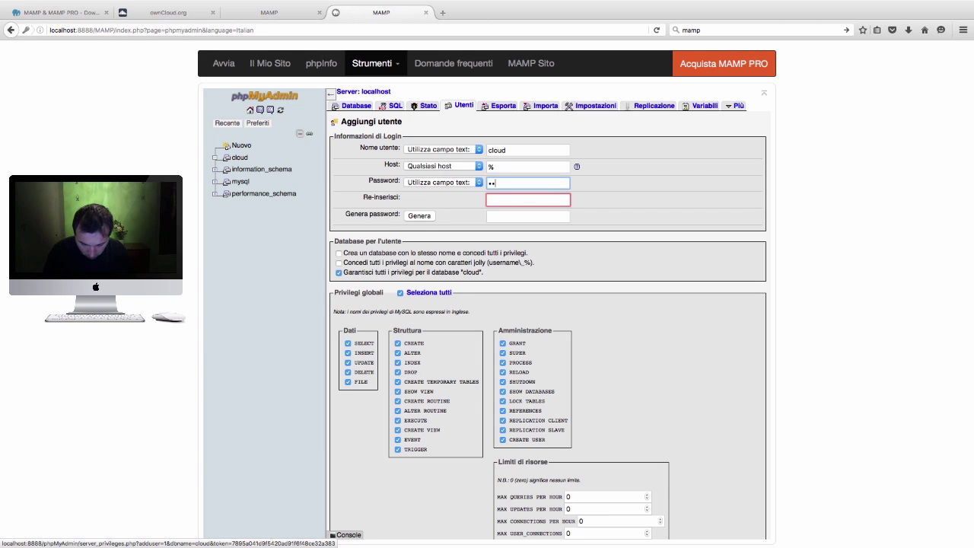
pyautogui.write('d')
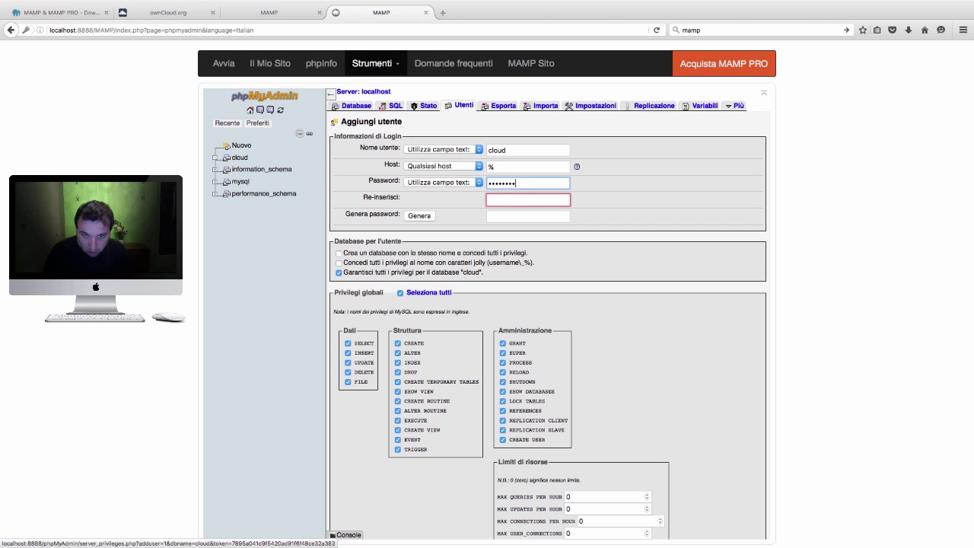
# Repeat the password and run Esegui to create user cloud@% with full privileges
pyautogui.click(519, 201)
pyautogui.write('clo')
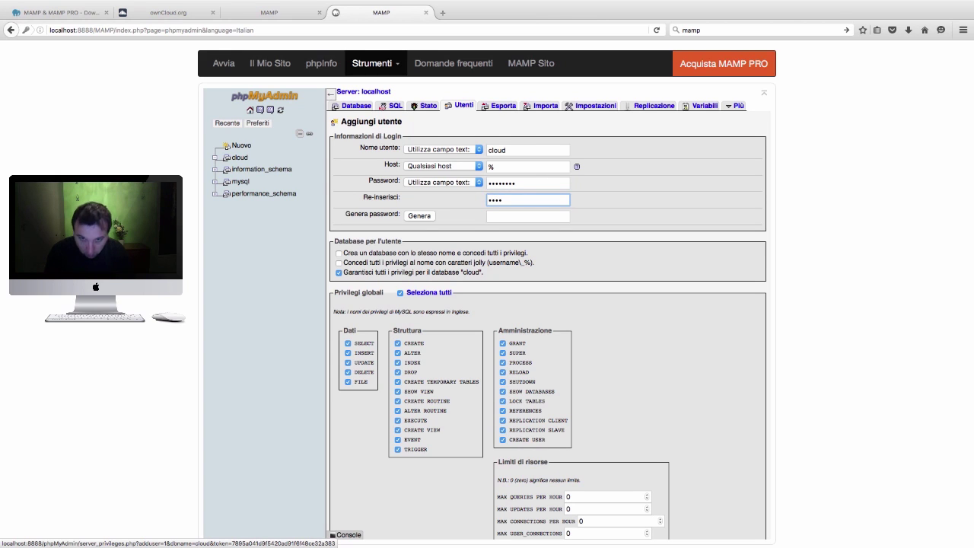
pyautogui.press('BackSpace')
pyautogui.press('BackSpace')
pyautogui.write('cl')
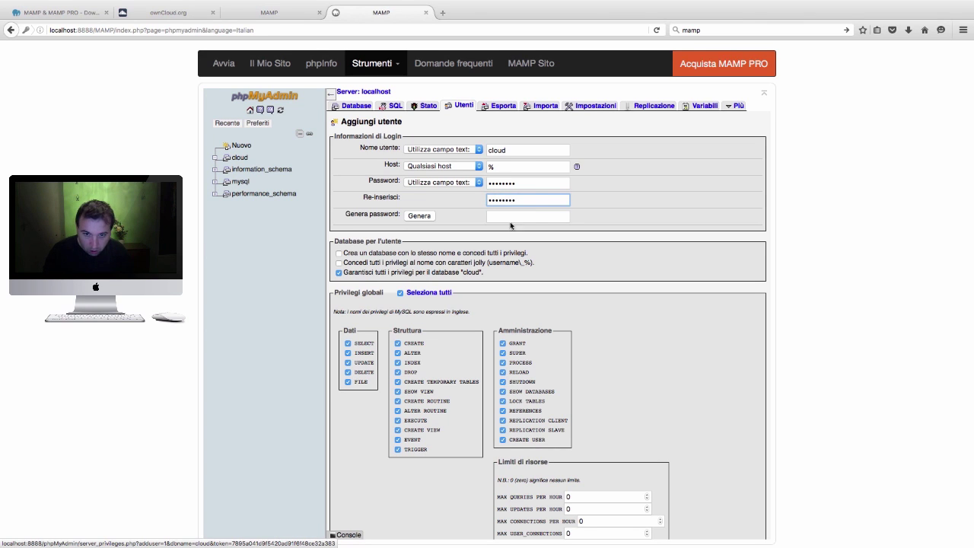
pyautogui.scroll(-5, 495, 309)
pyautogui.click(751, 506)
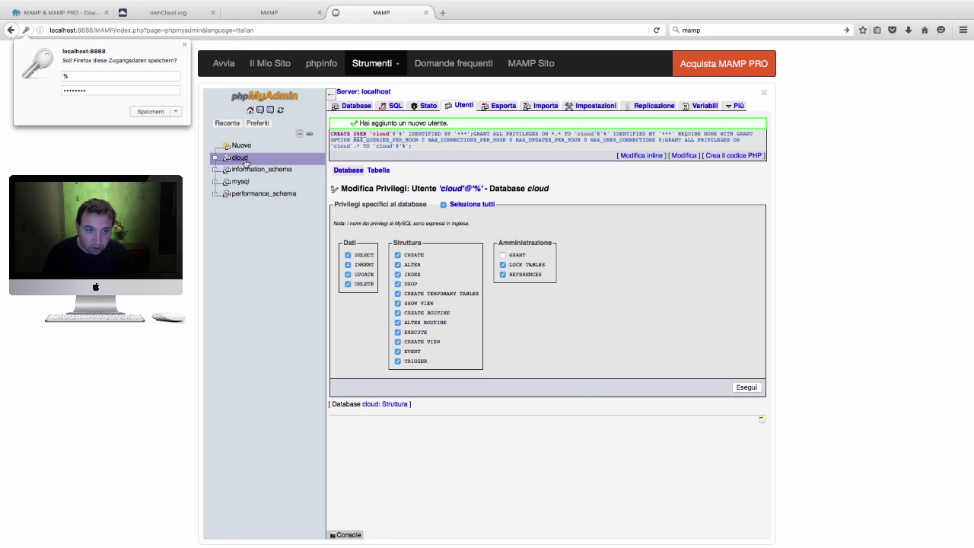
pyautogui.click(185, 46)
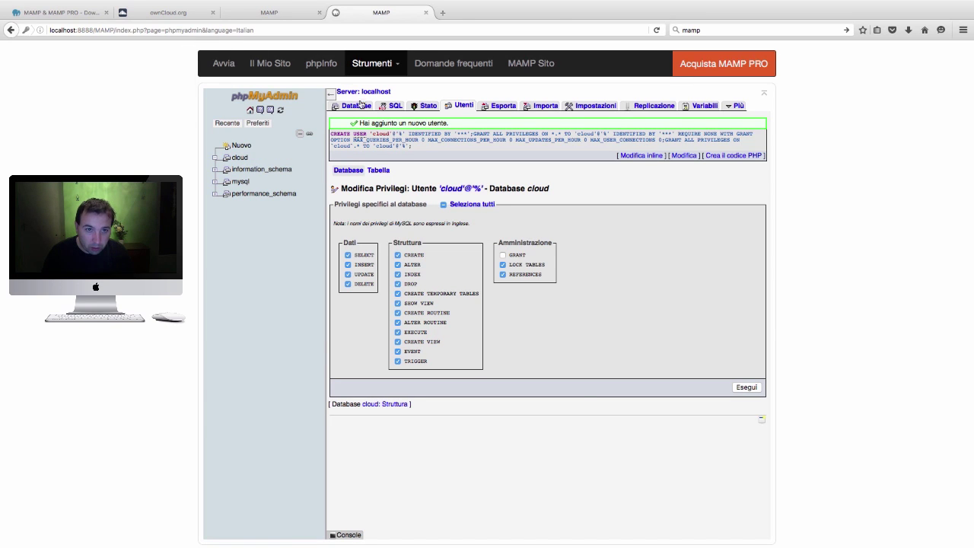
# Show the database list, open the localhost:8888 root in a new tab, then return to ownCloud.org
pyautogui.click(356, 108)
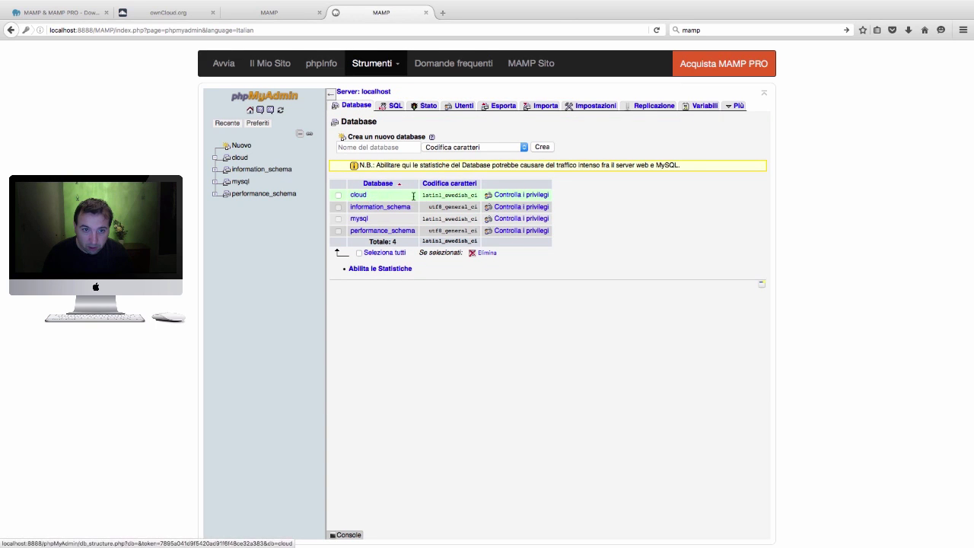
pyautogui.click(274, 64)
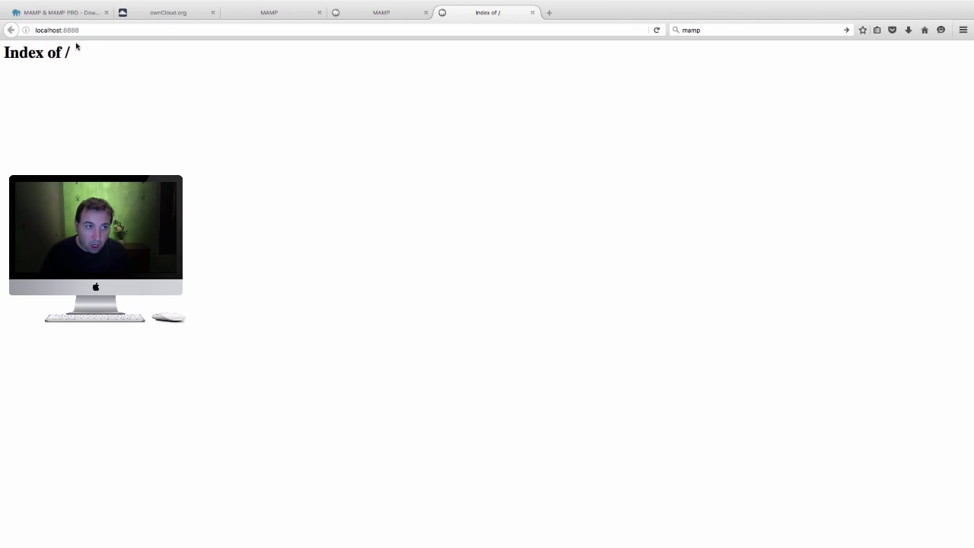
pyautogui.click(76, 13)
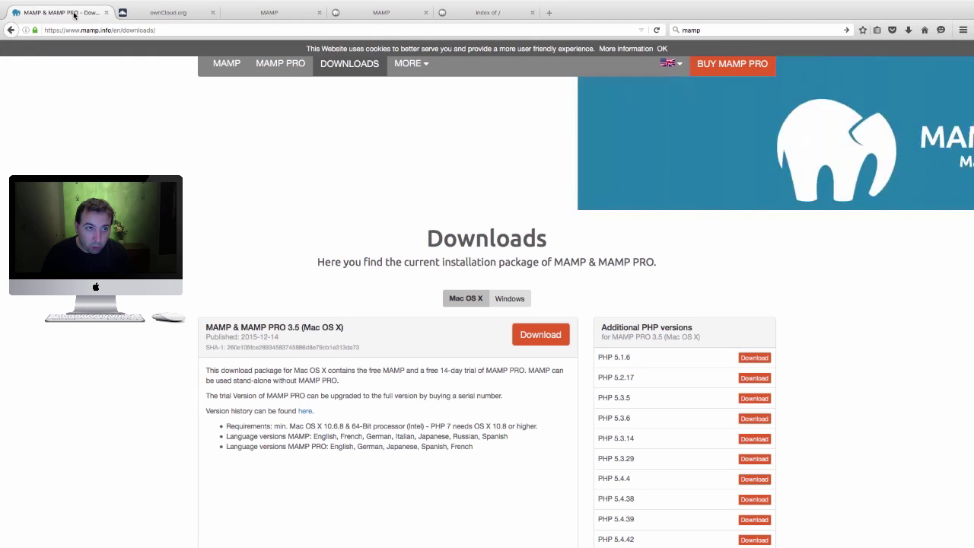
pyautogui.click(152, 13)
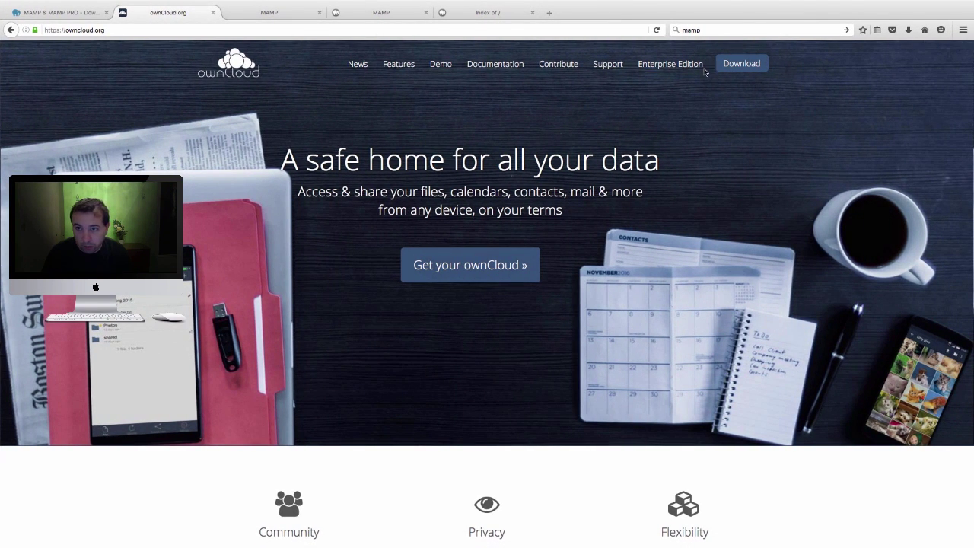
# Reach ownCloud Server's Web Installer instructions and bring up the setup-owncloud.php link's context menu
pyautogui.click(735, 70)
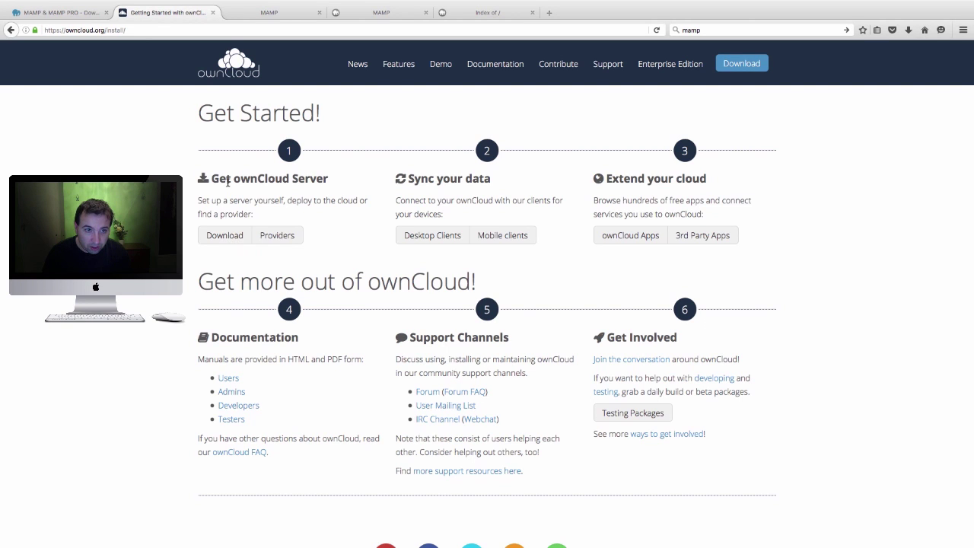
pyautogui.click(234, 236)
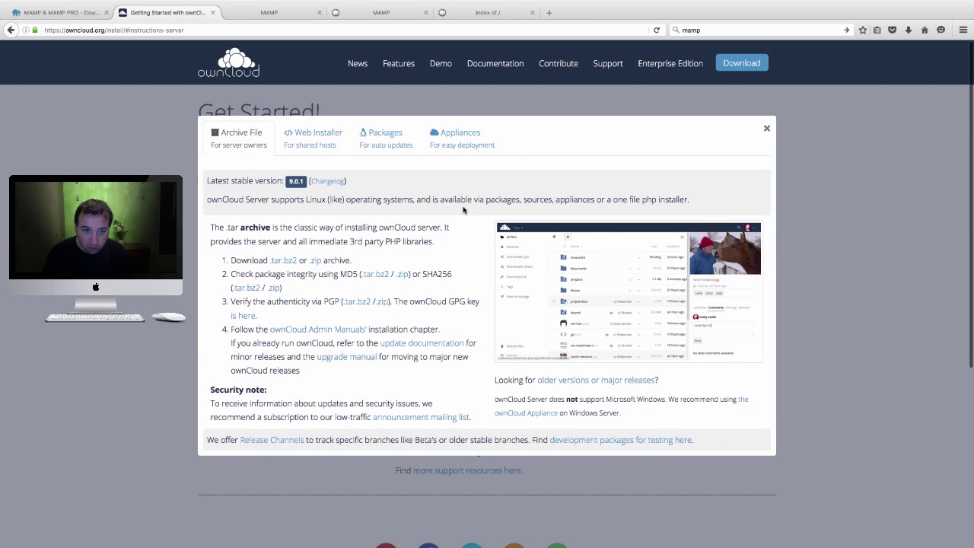
pyautogui.scroll(-1, 463, 211)
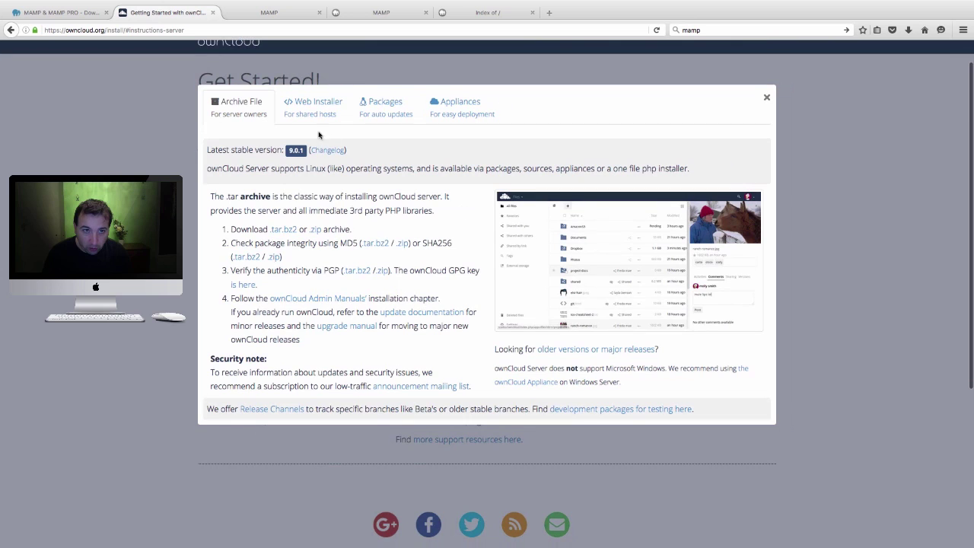
pyautogui.scroll(1, 314, 130)
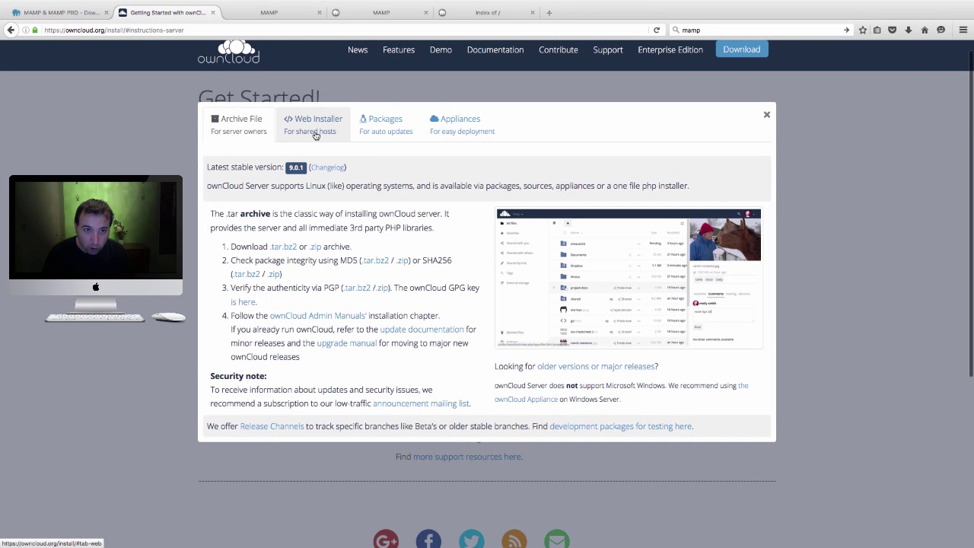
pyautogui.click(315, 132)
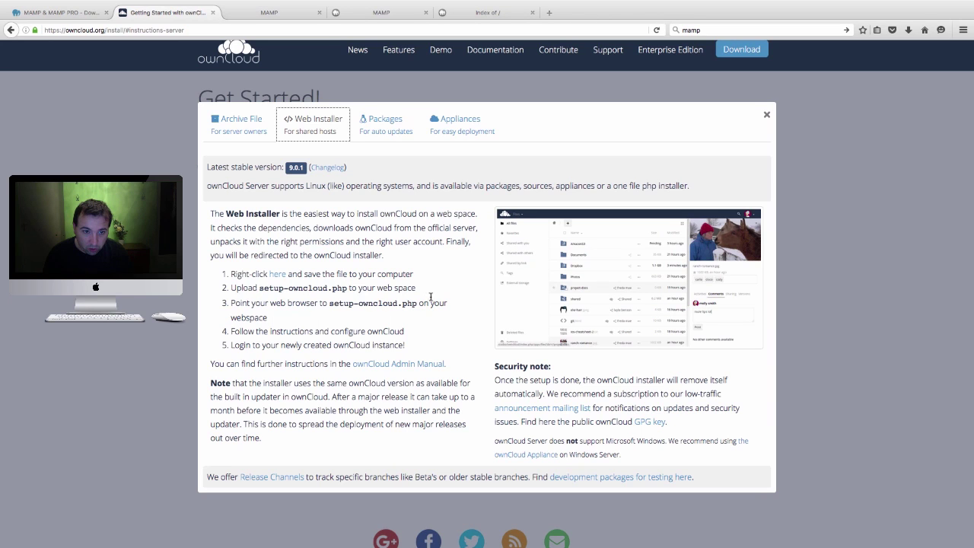
pyautogui.rightClick(278, 280)
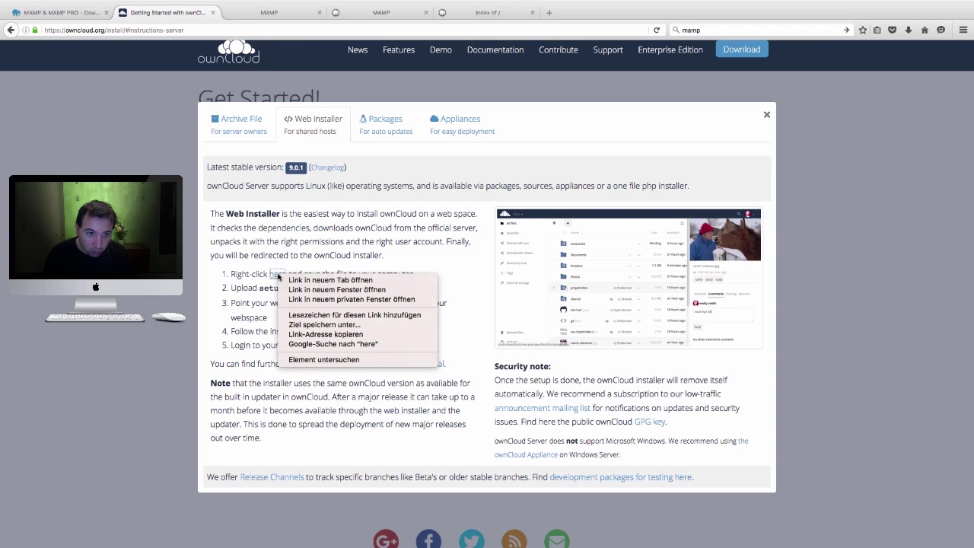
pyautogui.rightClick(274, 277)
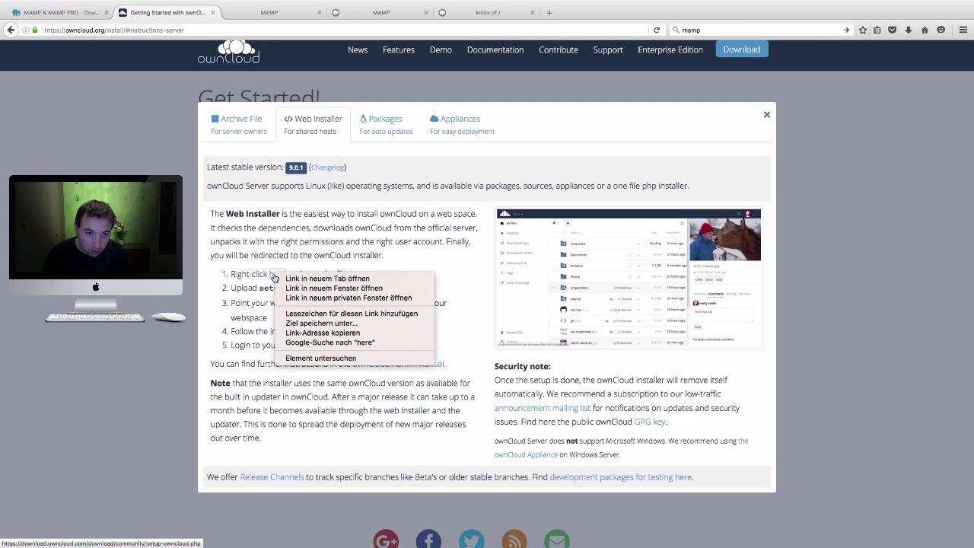
pyautogui.press('Escape')
pyautogui.rightClick(281, 278)
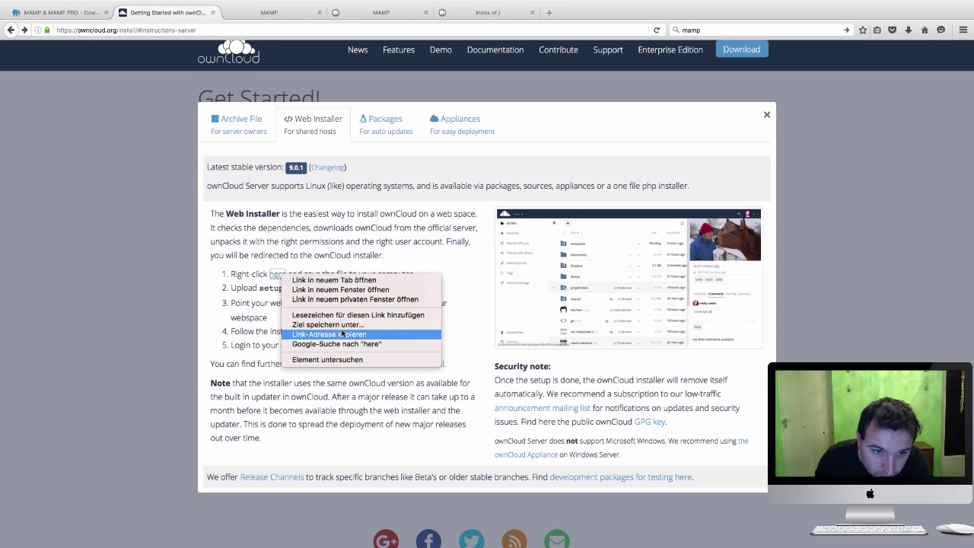
# Save setup-owncloud.php via Ziel speichern unter… into the Scrivania folder
pyautogui.click(343, 326)
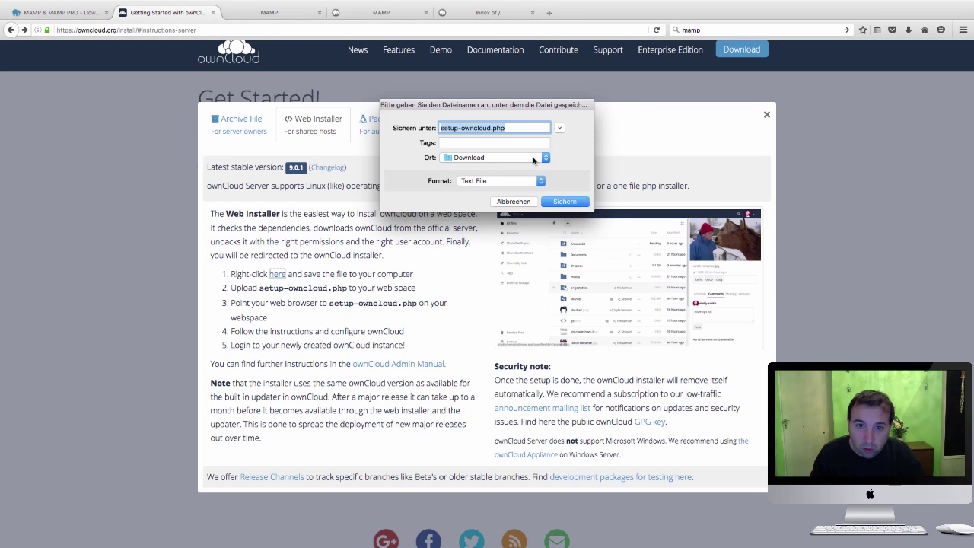
pyautogui.click(534, 159)
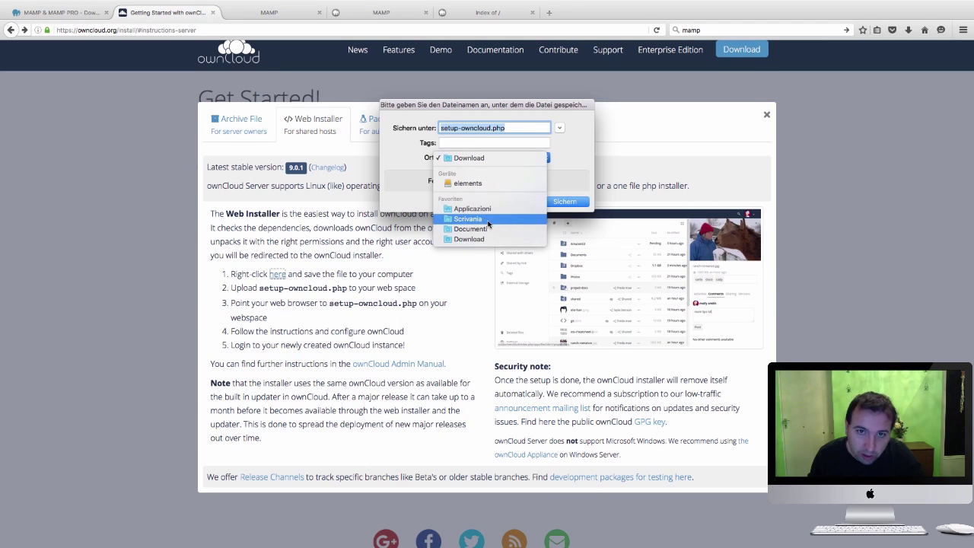
pyautogui.click(489, 221)
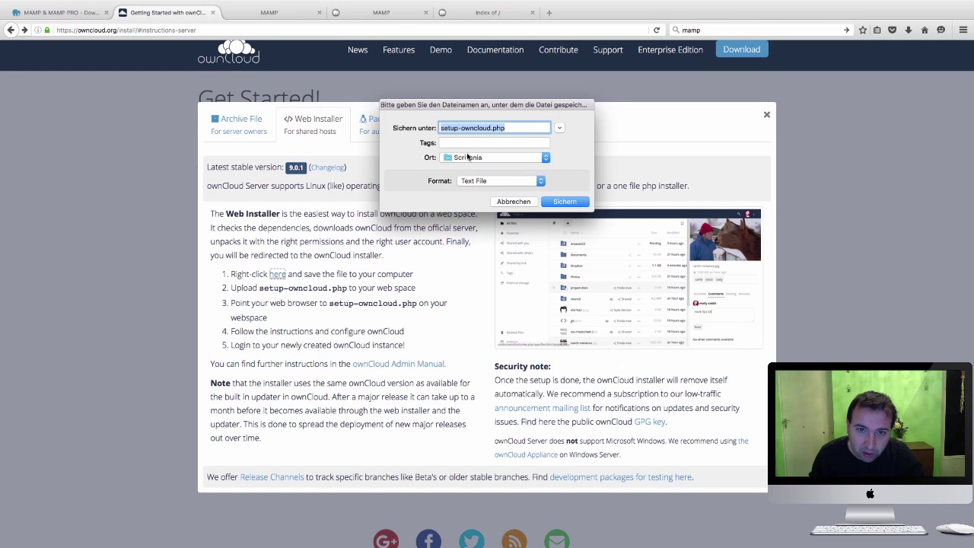
pyautogui.click(539, 182)
pyautogui.click(561, 183)
pyautogui.click(564, 201)
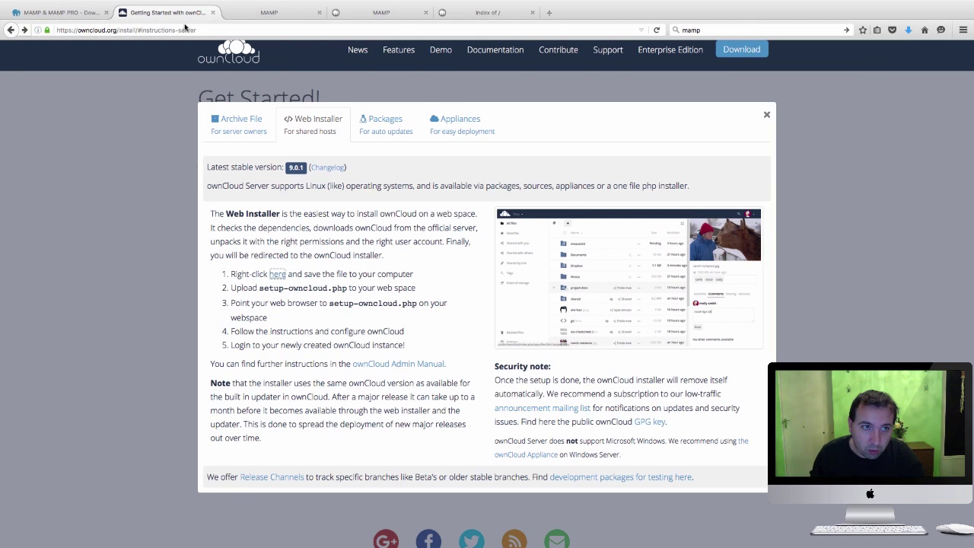
# Look through the open browser tabs, then exit Firefox full screen and minimize it
pyautogui.click(68, 14)
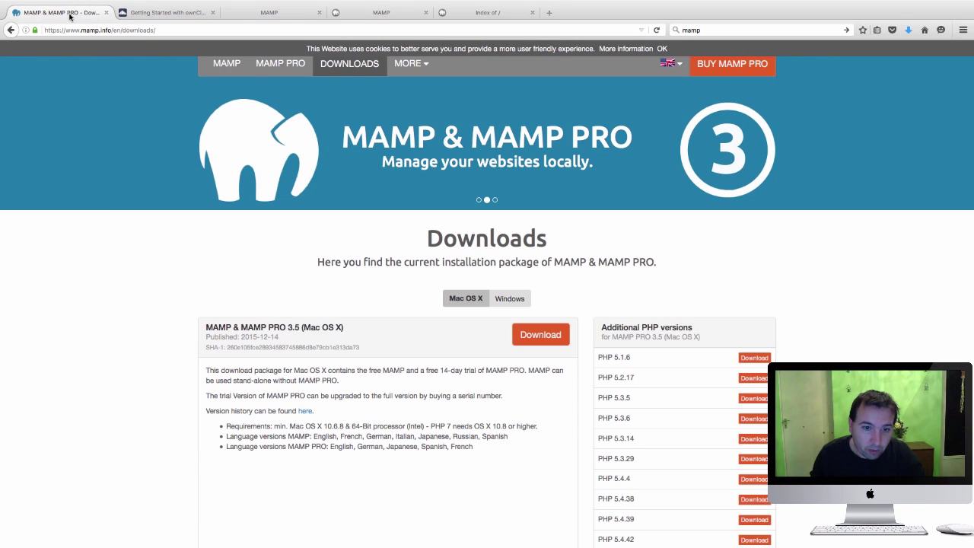
pyautogui.scroll(-1, 401, 183)
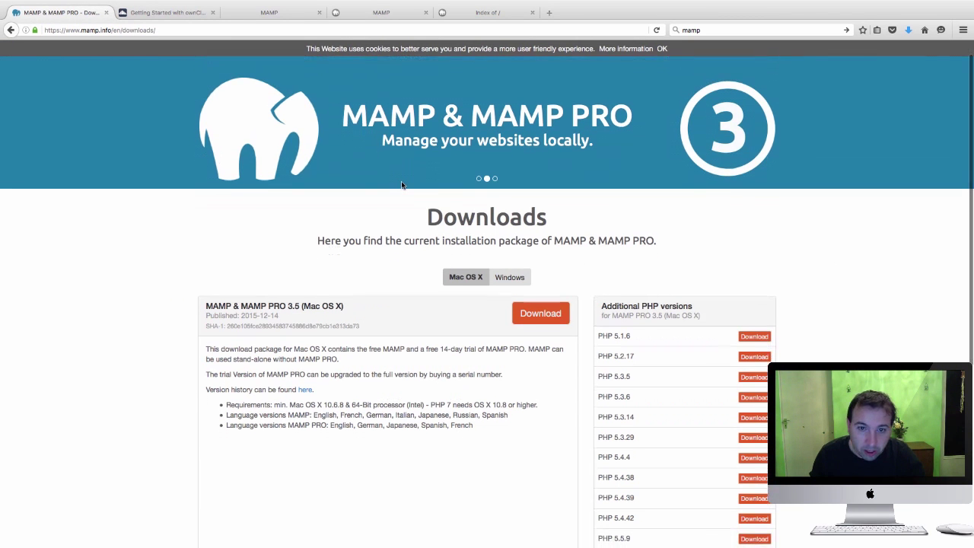
pyautogui.click(386, 16)
pyautogui.click(475, 14)
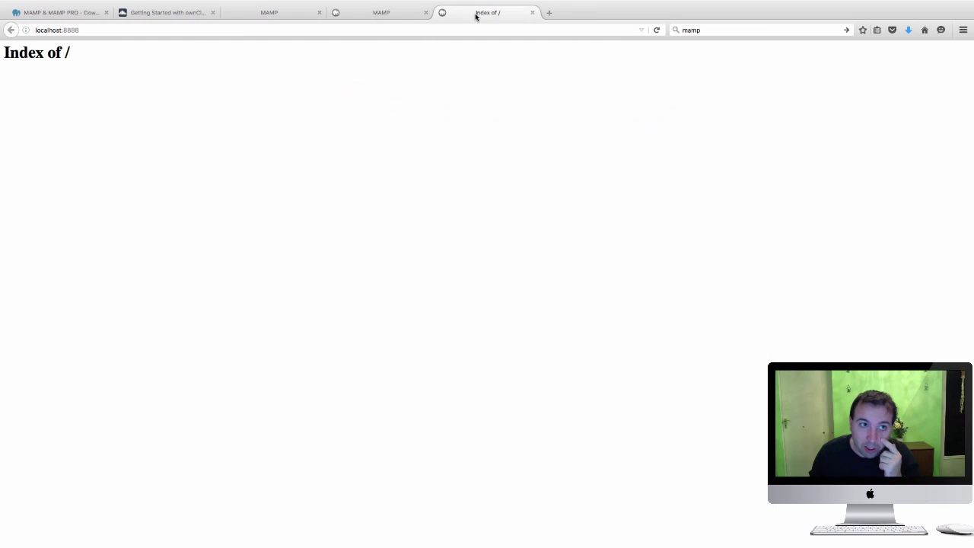
pyautogui.click(77, 13)
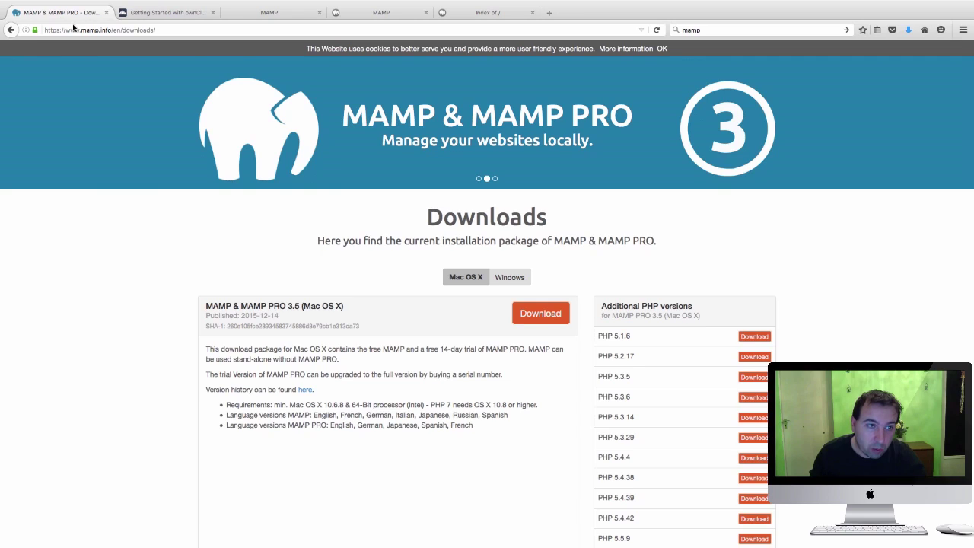
pyautogui.moveTo(64, 3)
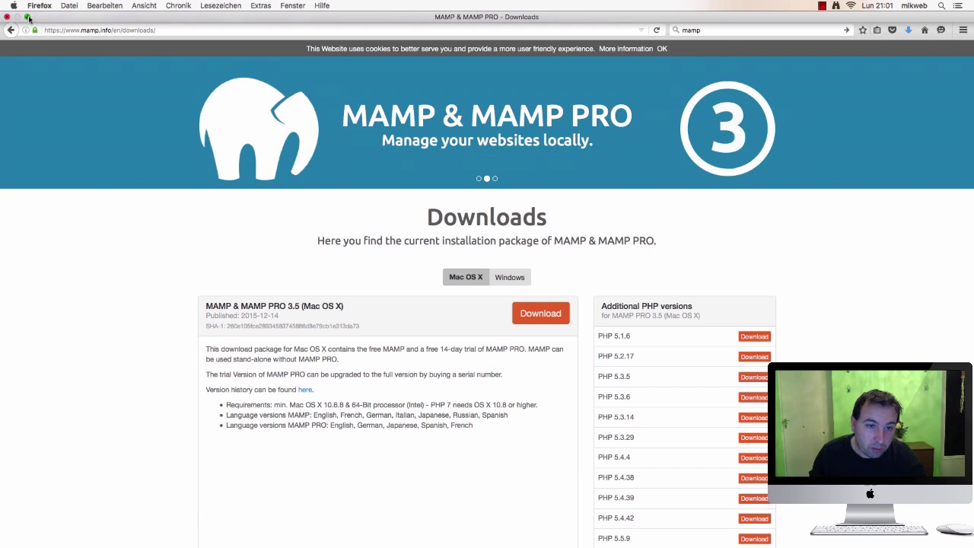
pyautogui.click(27, 16)
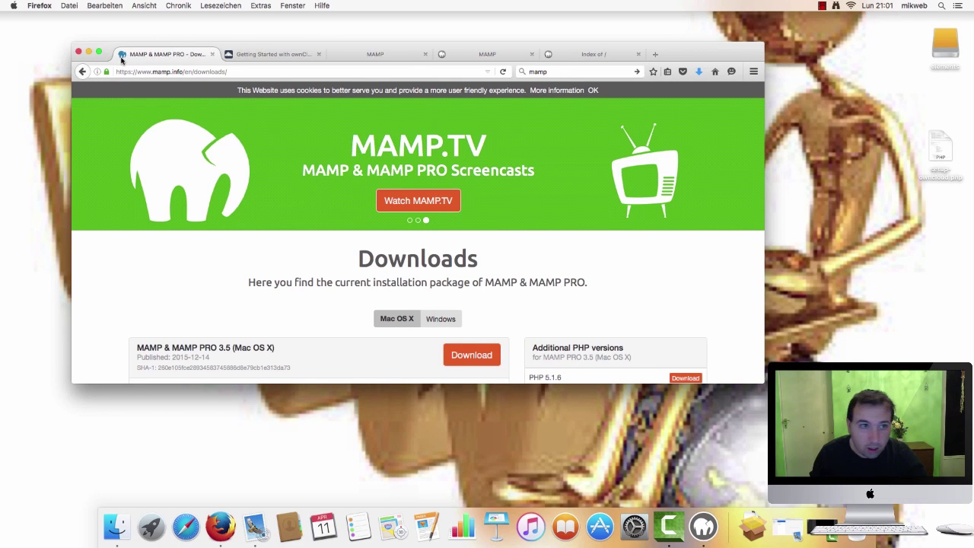
pyautogui.click(89, 51)
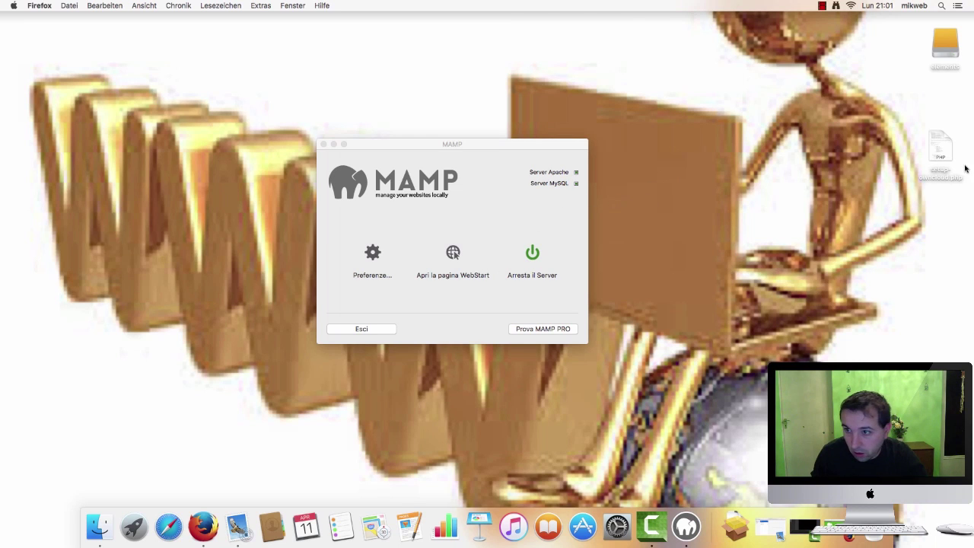
# Copy setup-owncloud.php from the desktop with the Copia command
pyautogui.click(942, 150)
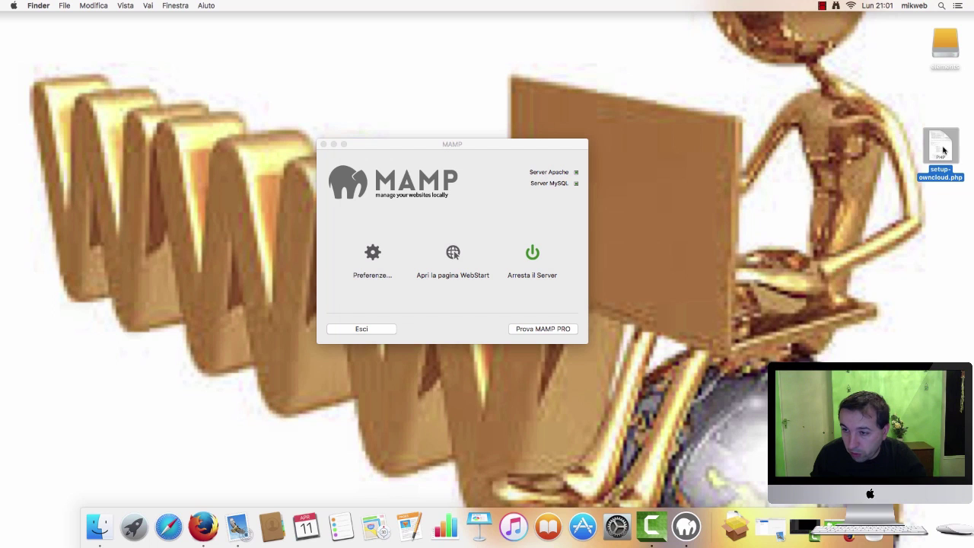
pyautogui.rightClick(943, 150)
pyautogui.moveTo(855, 163)
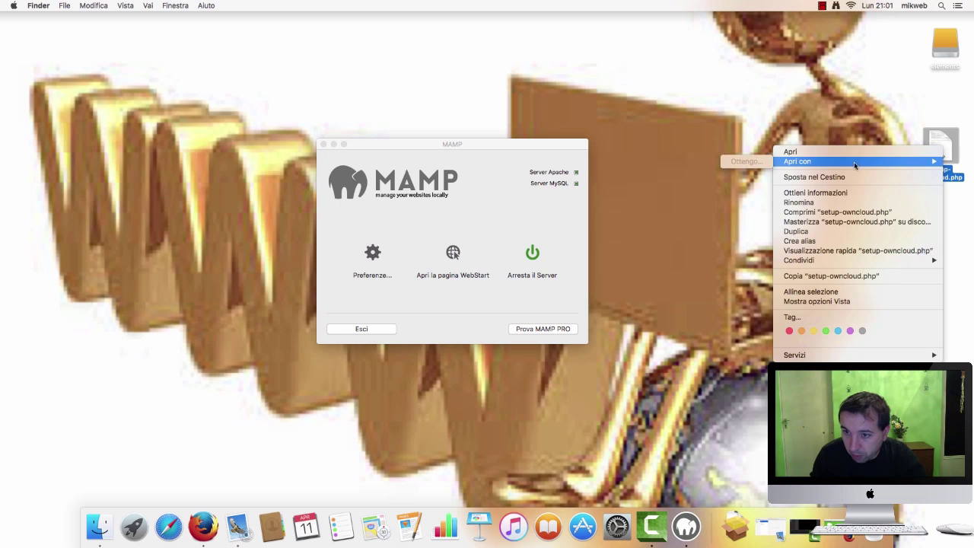
pyautogui.moveTo(849, 264)
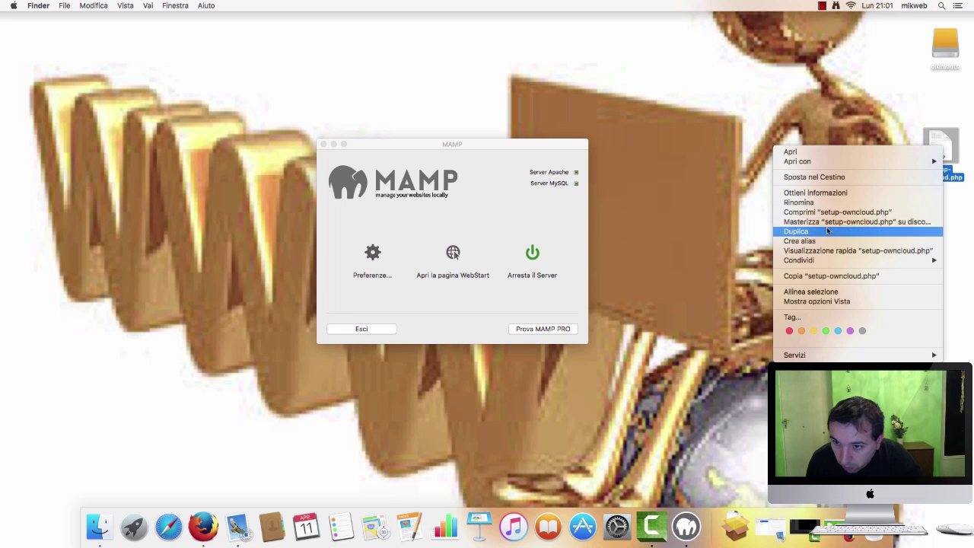
pyautogui.click(847, 276)
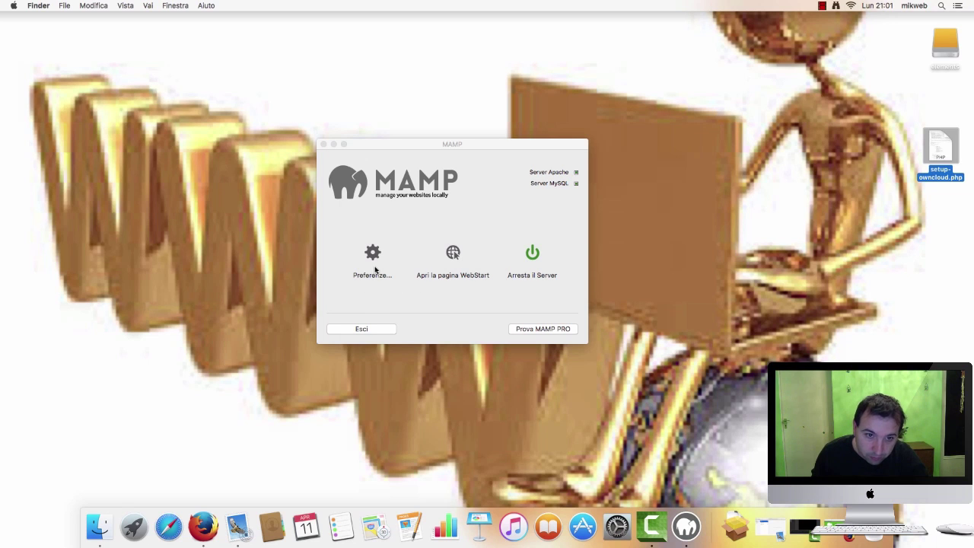
pyautogui.click(102, 528)
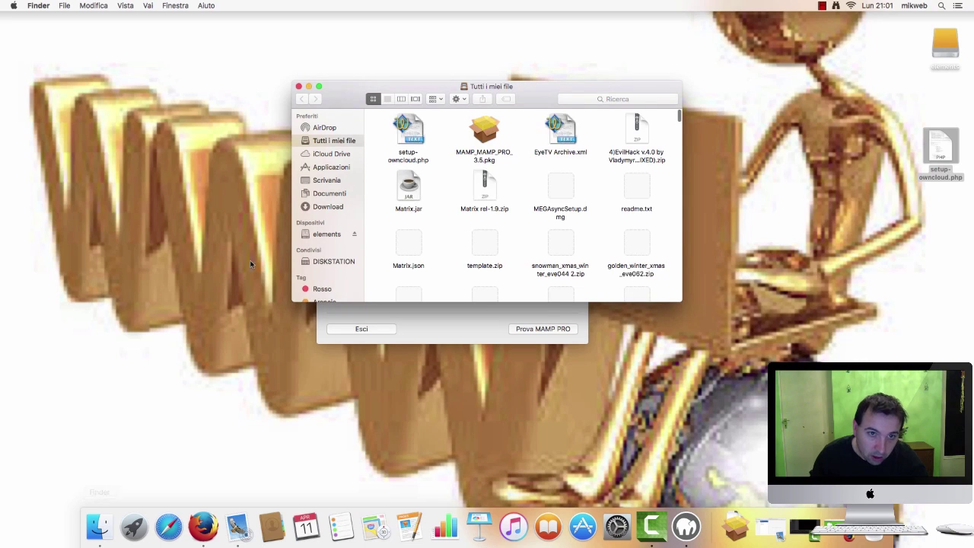
# Paste setup-owncloud.php into Applicazioni > MAMP > htdocs using Incolla elemento
pyautogui.scroll(-1, 337, 162)
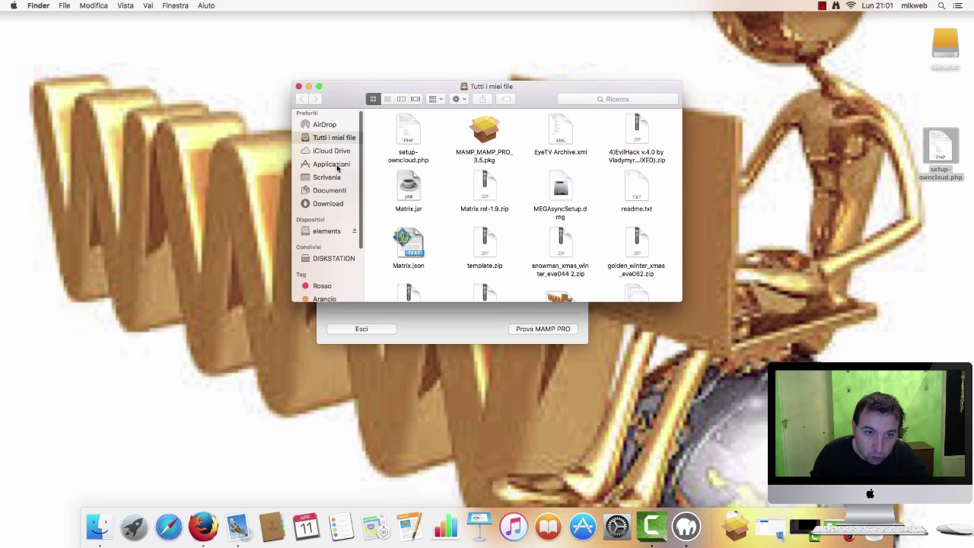
pyautogui.click(345, 165)
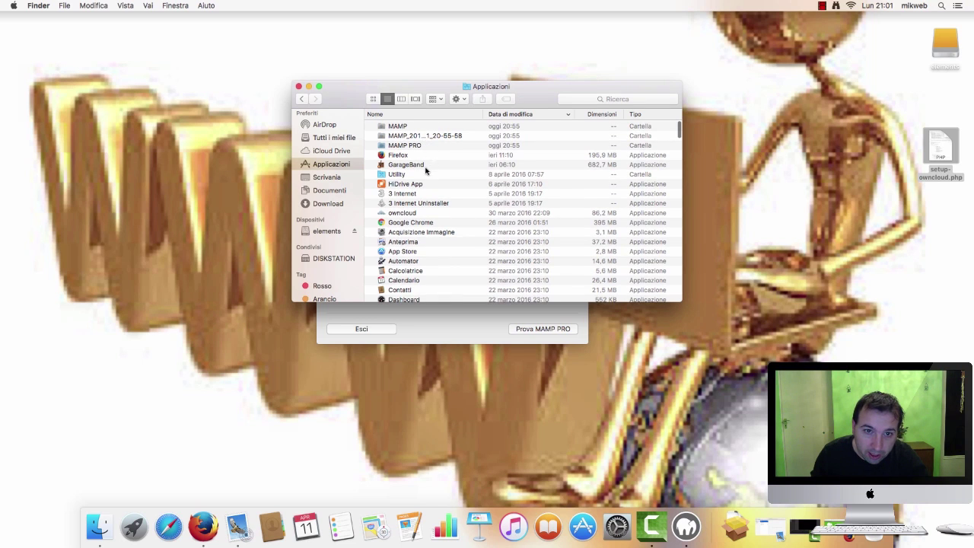
pyautogui.click(395, 127)
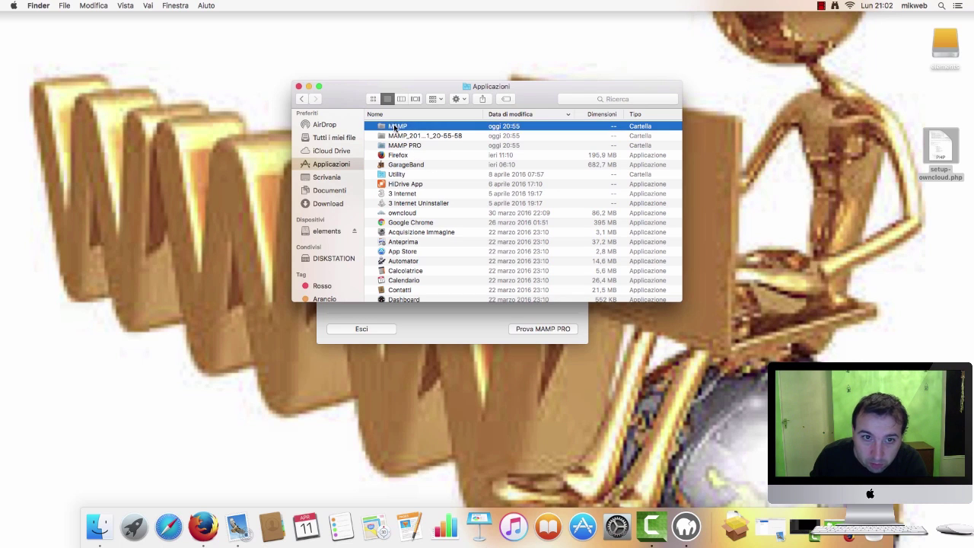
pyautogui.doubleClick(394, 127)
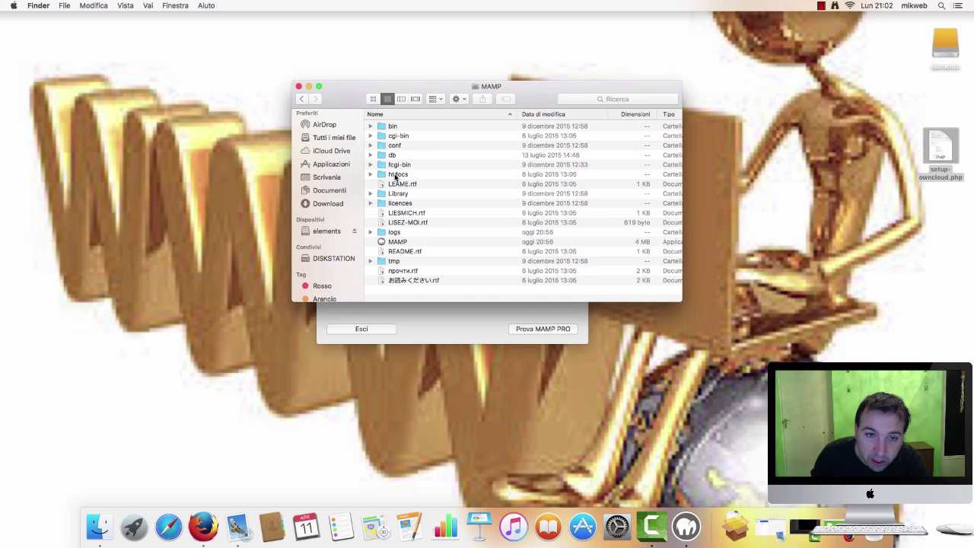
pyautogui.doubleClick(397, 178)
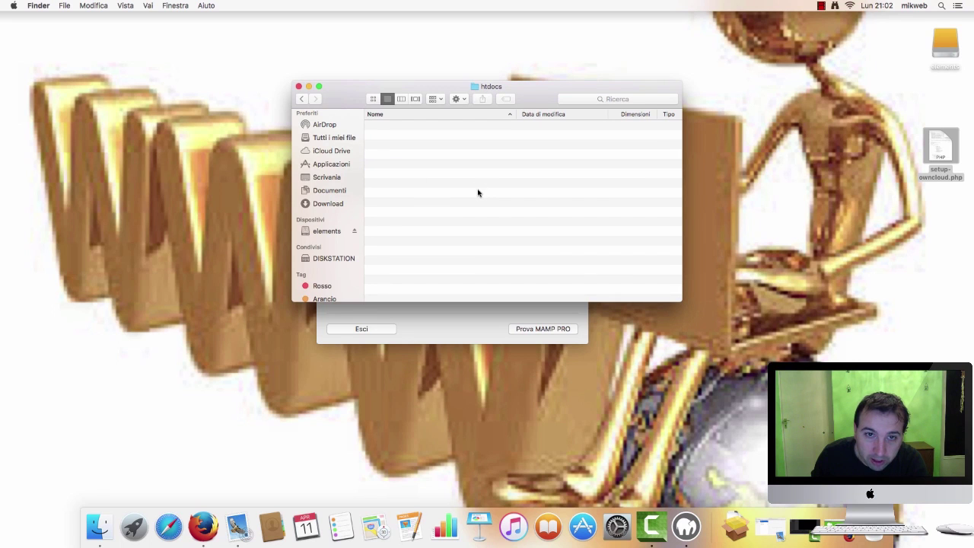
pyautogui.rightClick(456, 179)
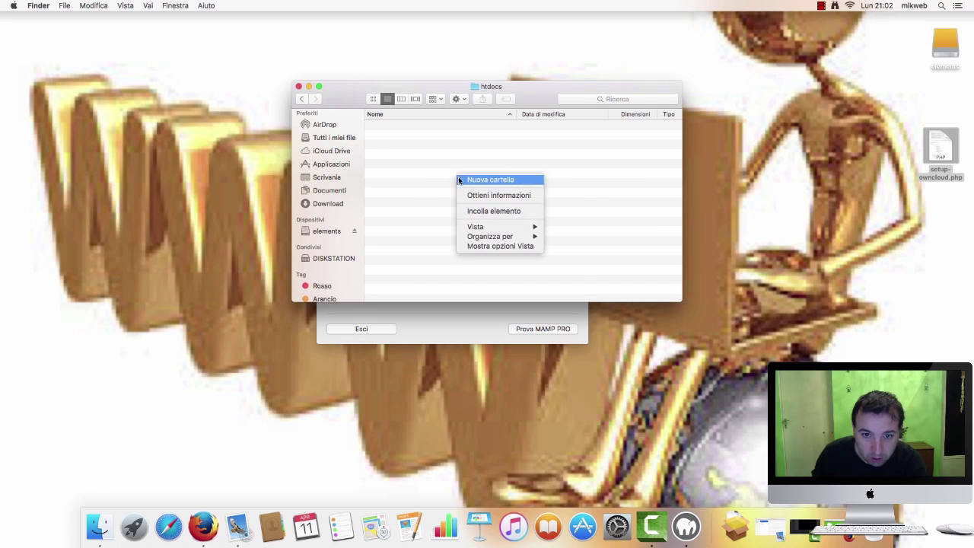
pyautogui.click(502, 211)
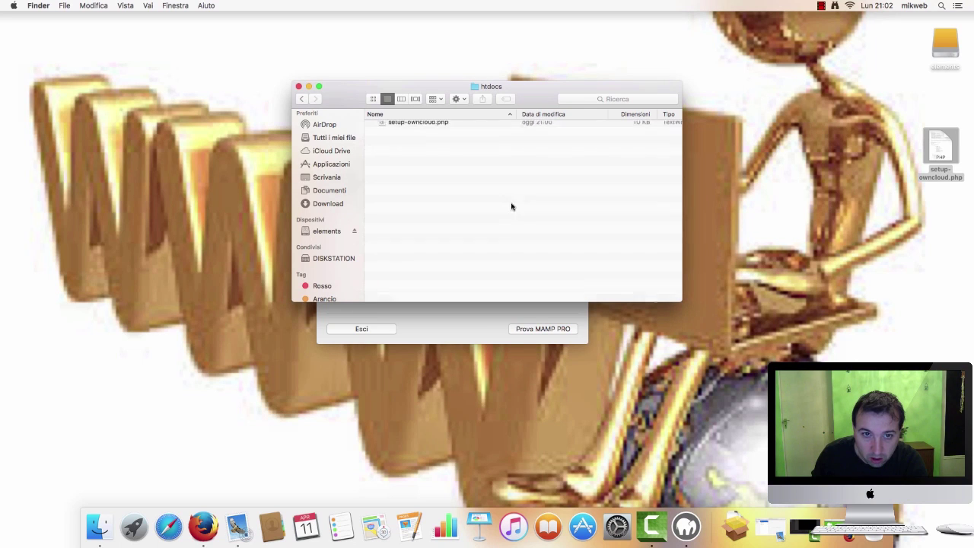
pyautogui.click(822, 7)
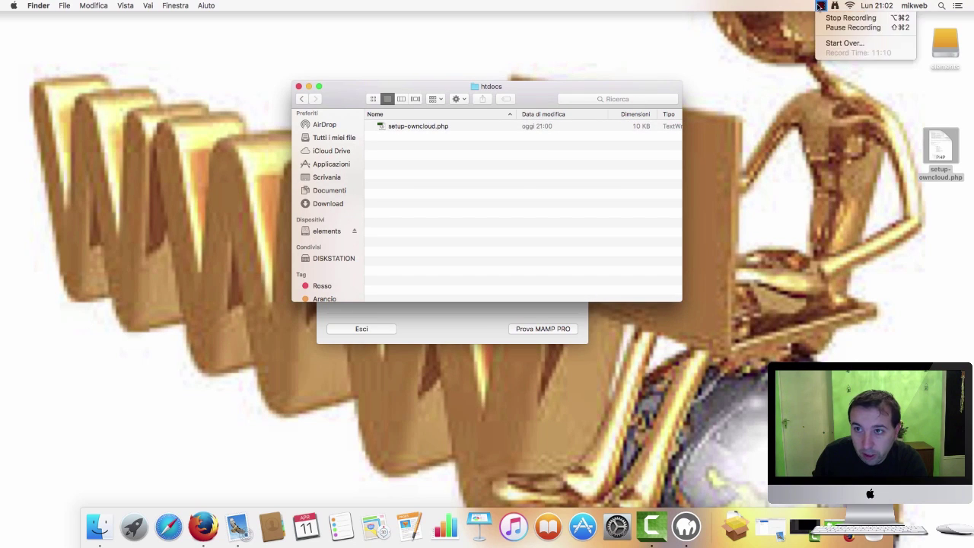
pyautogui.click(858, 29)
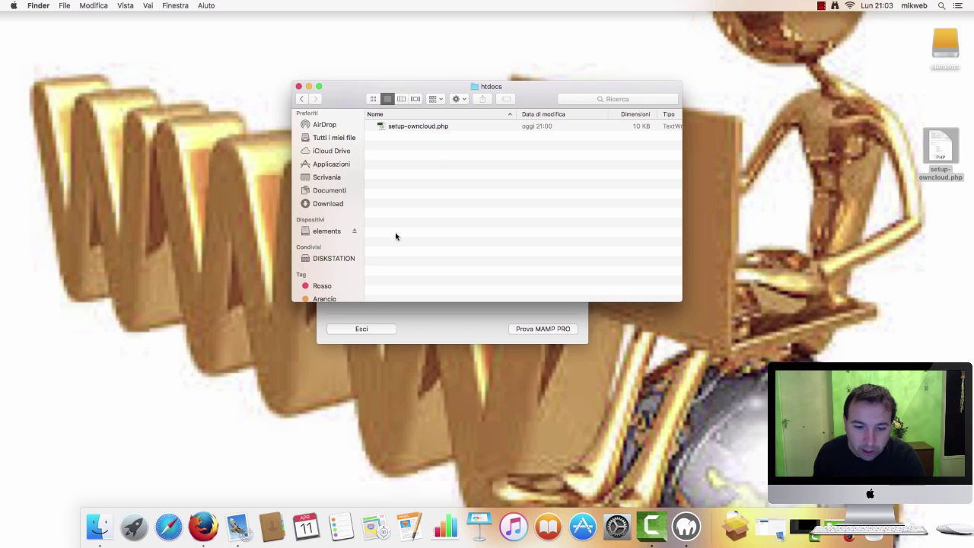
pyautogui.click(204, 527)
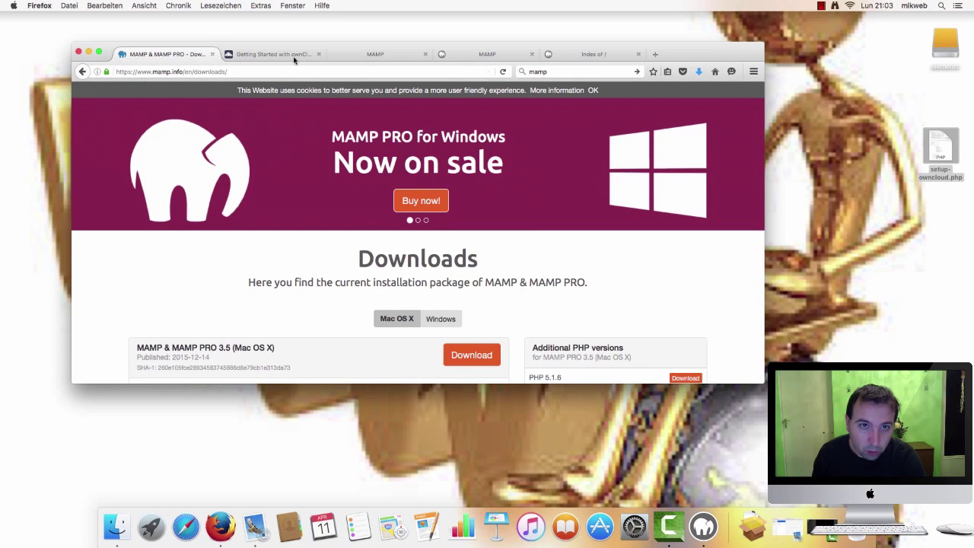
# Open localhost:8888 from the MAMP page, test setup-owncloud.php, then return to the install instructions
pyautogui.click(352, 53)
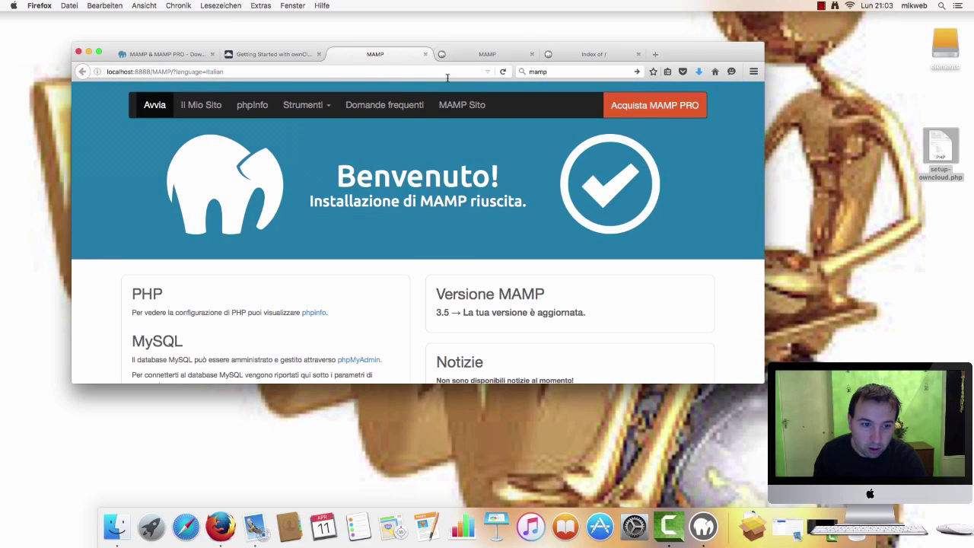
pyautogui.click(214, 111)
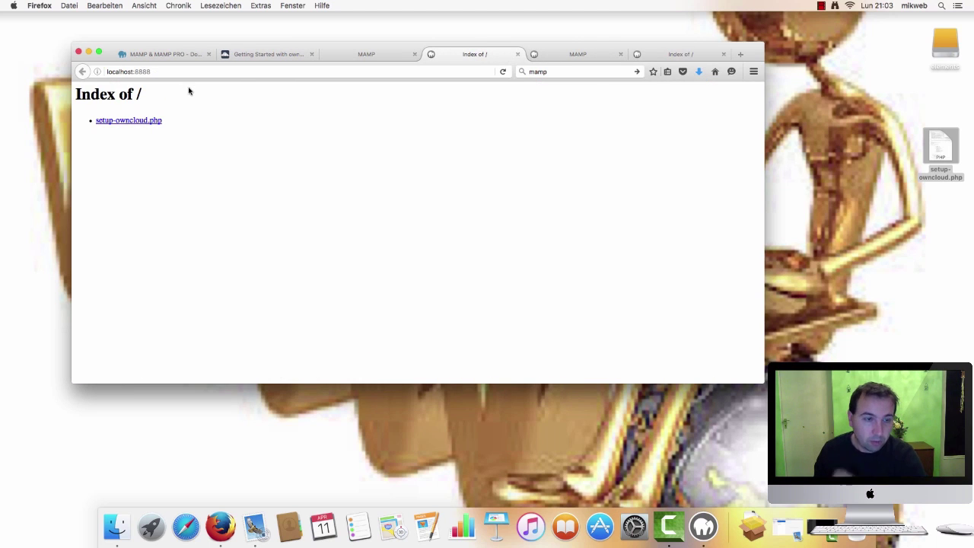
pyautogui.click(129, 127)
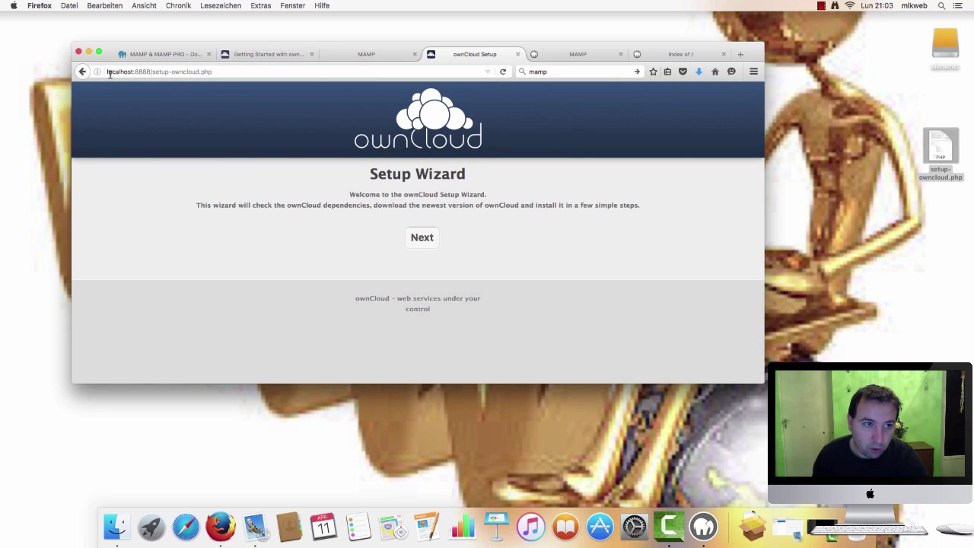
pyautogui.click(82, 71)
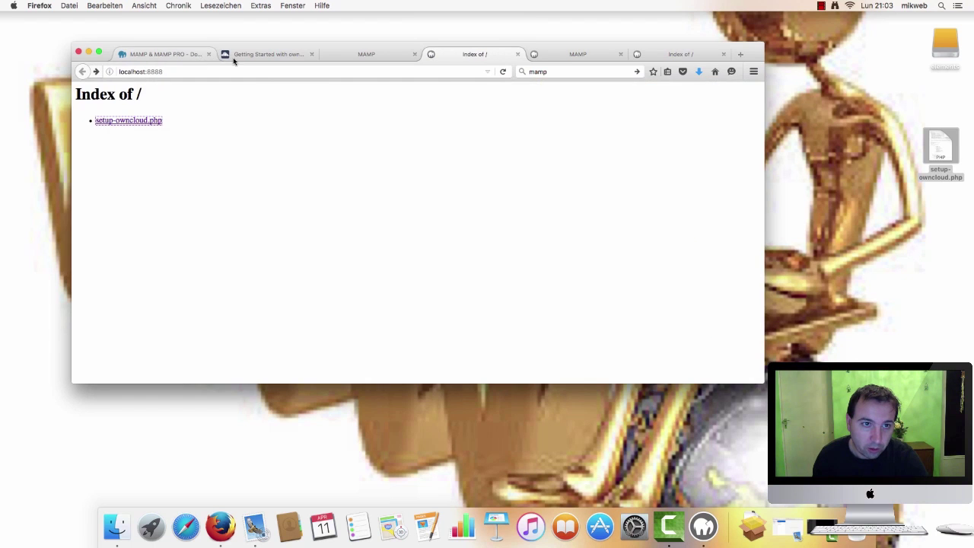
pyautogui.click(233, 60)
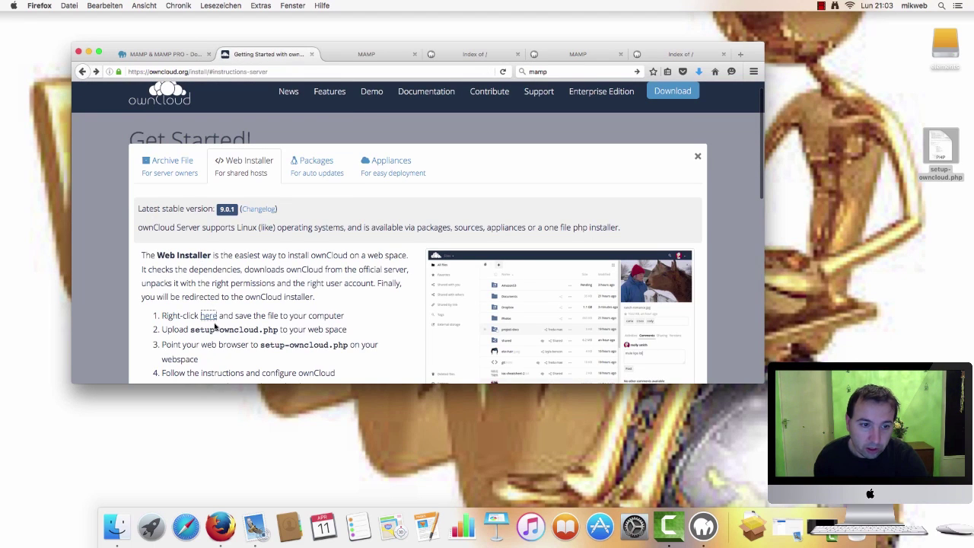
pyautogui.click(942, 156)
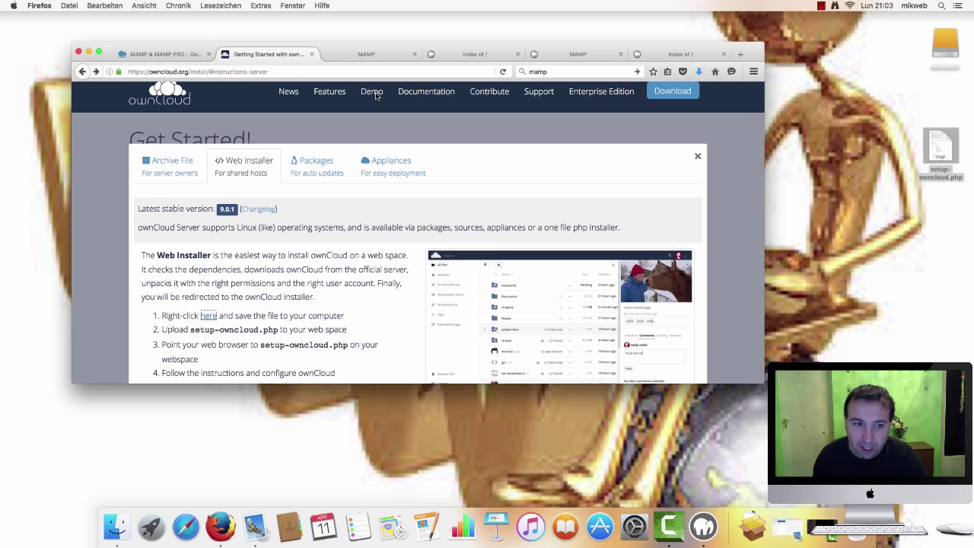
pyautogui.click(116, 527)
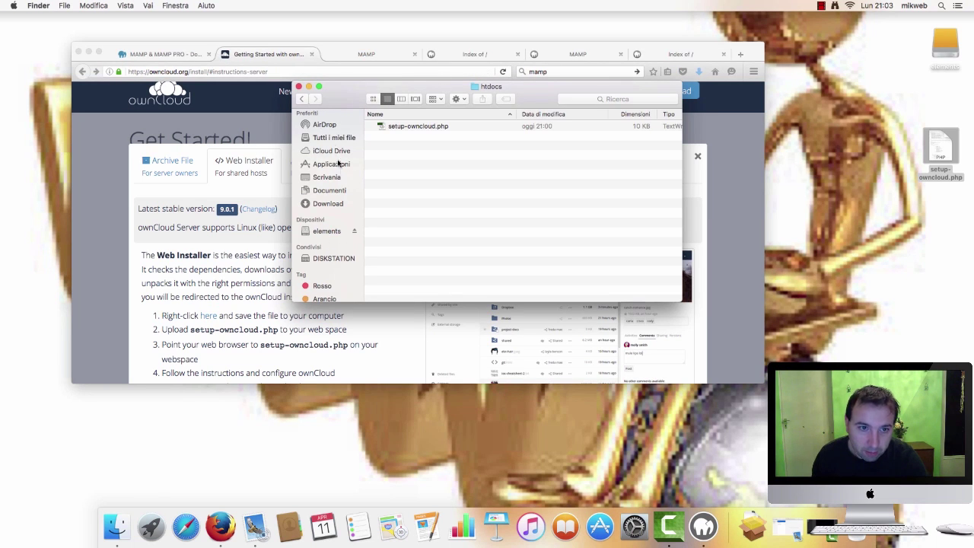
# Reopen MAMP's htdocs in Finder, then open the localhost:8888 file index via Il Mio Sito
pyautogui.click(337, 164)
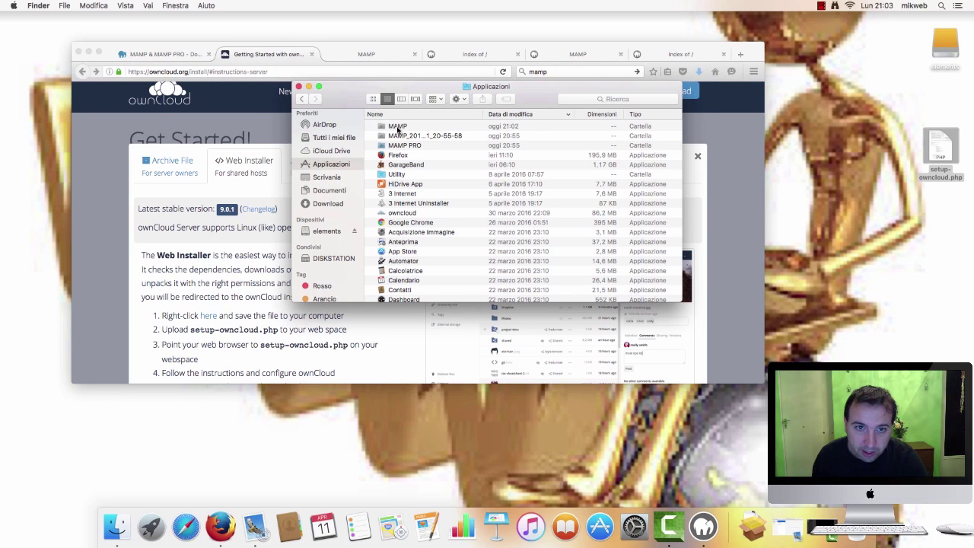
pyautogui.doubleClick(397, 128)
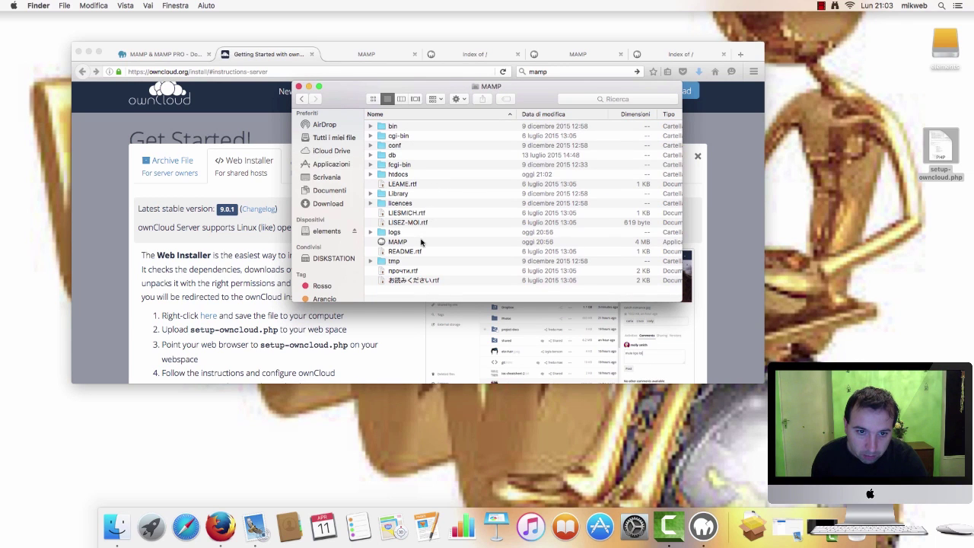
pyautogui.doubleClick(399, 175)
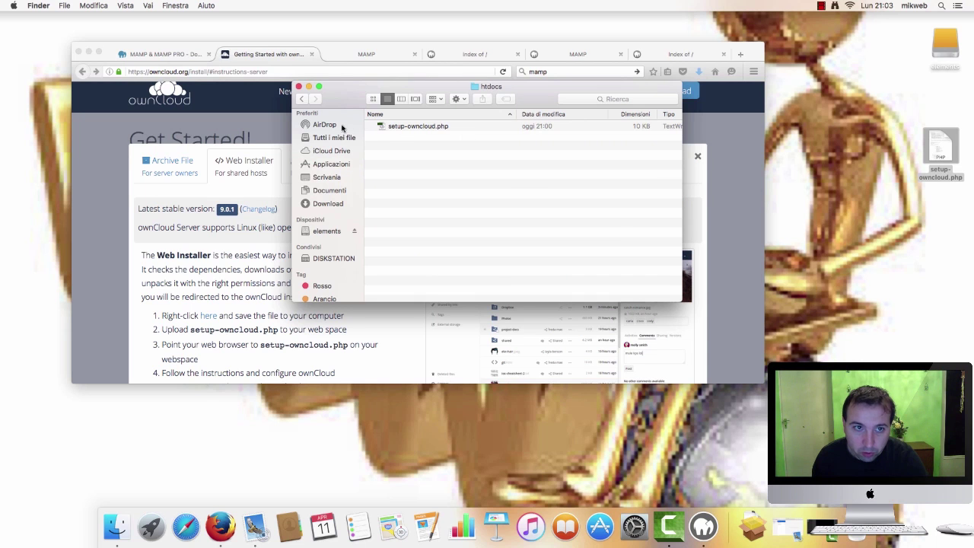
pyautogui.click(275, 123)
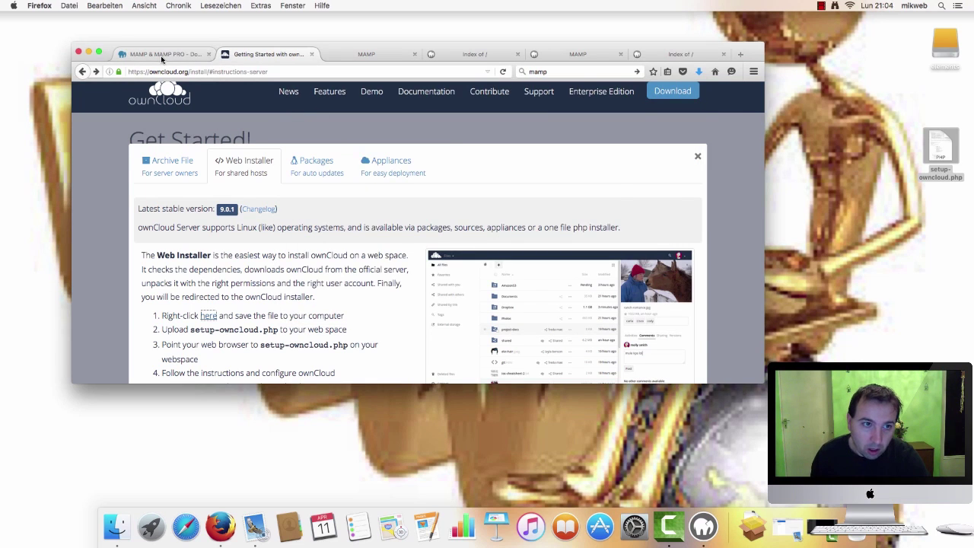
pyautogui.click(160, 55)
pyautogui.click(358, 54)
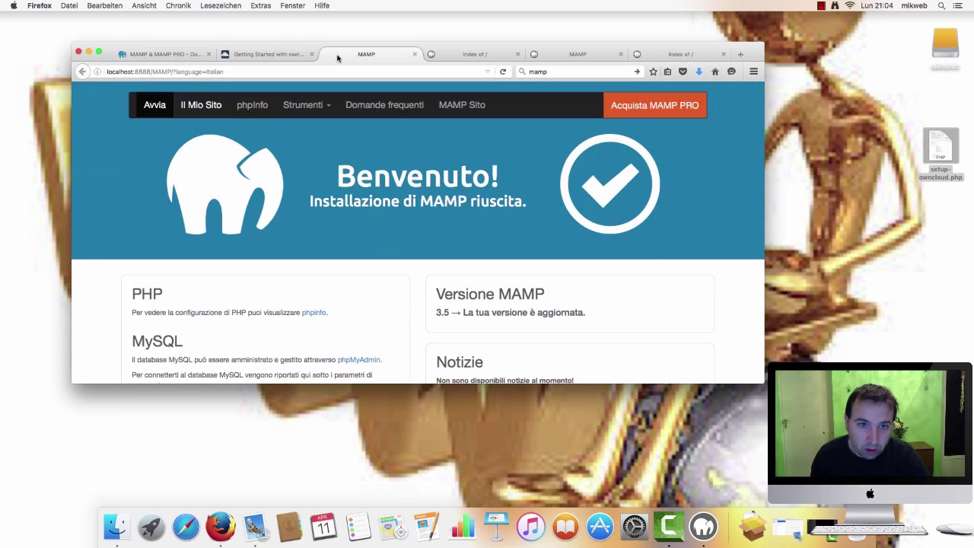
pyautogui.scroll(-1, 408, 148)
pyautogui.scroll(1, 245, 147)
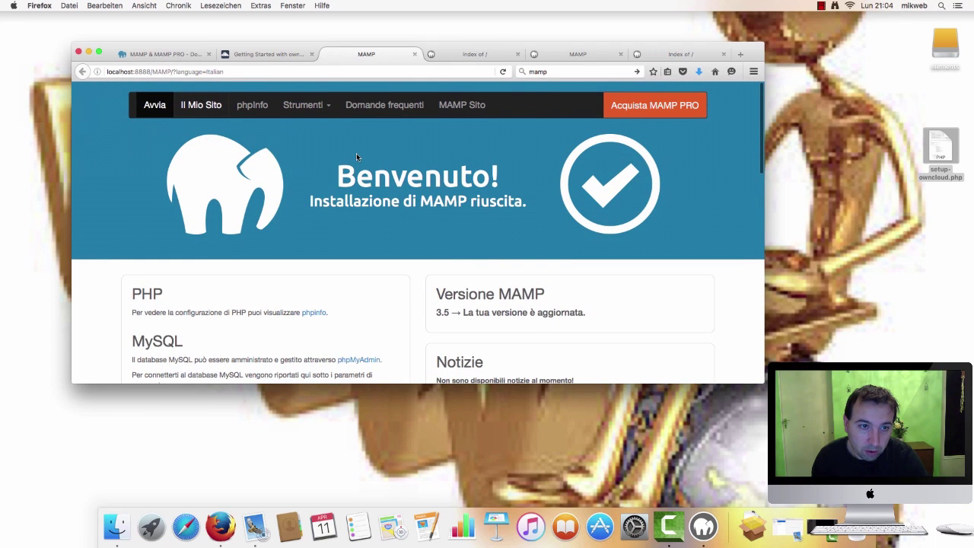
pyautogui.scroll(-3, 263, 154)
pyautogui.scroll(3, 251, 145)
pyautogui.click(212, 106)
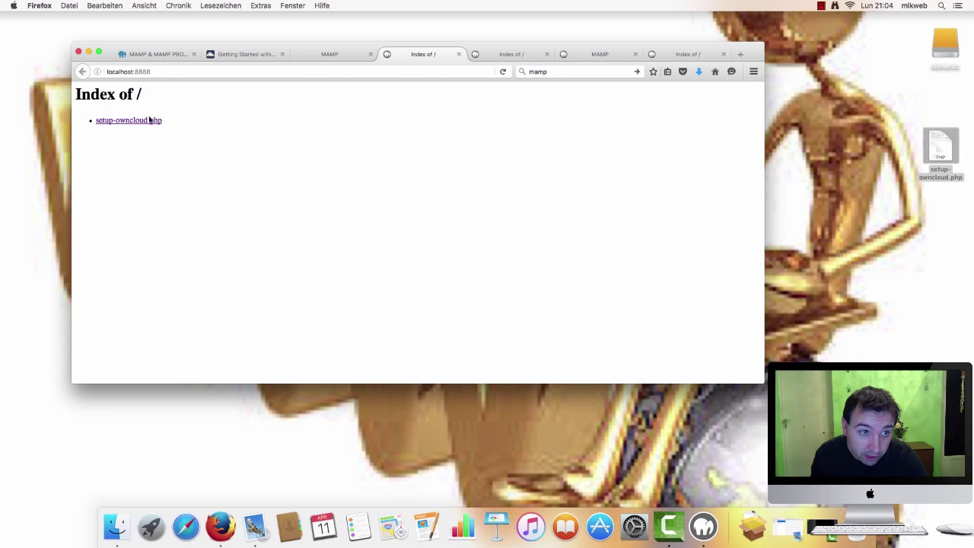
# Run setup-owncloud.php and install ownCloud into the 'owncloud' subdirectory
pyautogui.click(151, 123)
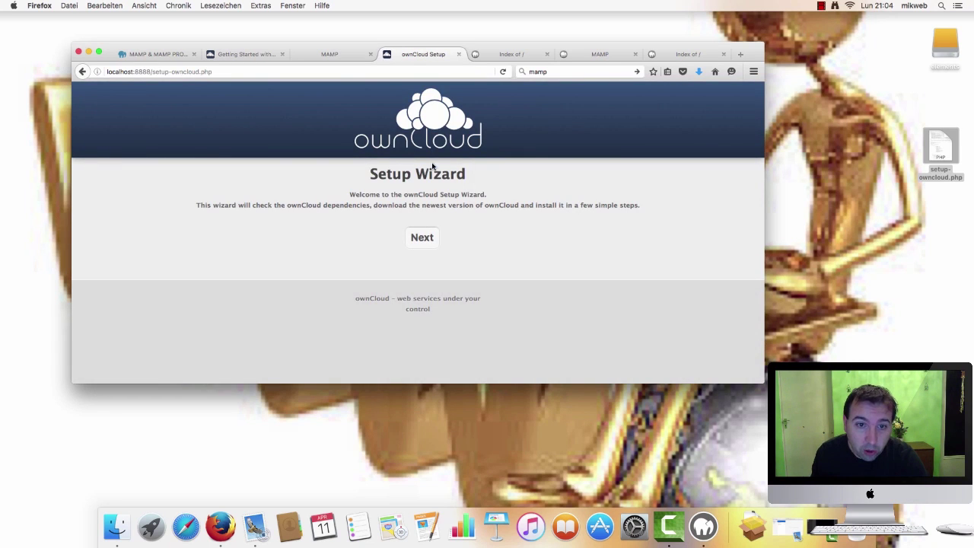
pyautogui.click(427, 242)
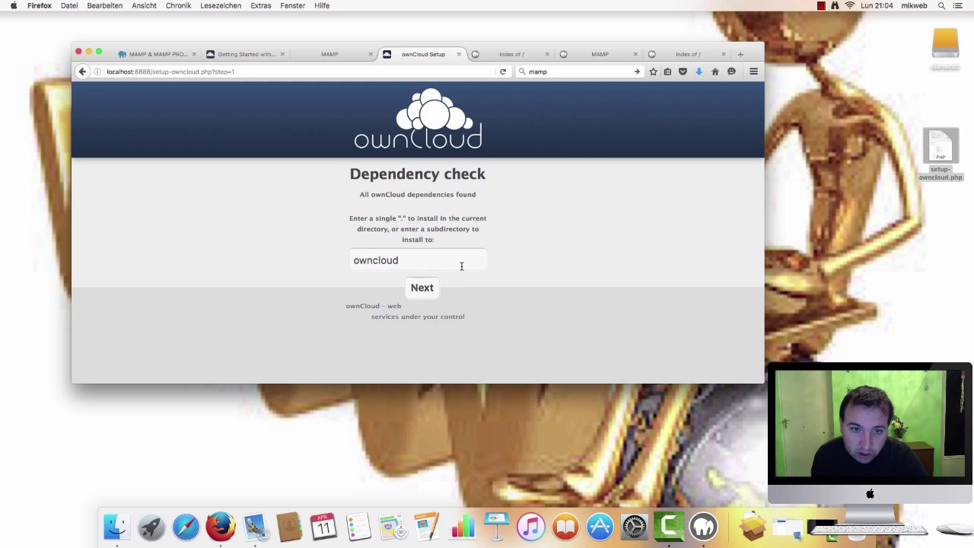
pyautogui.click(427, 295)
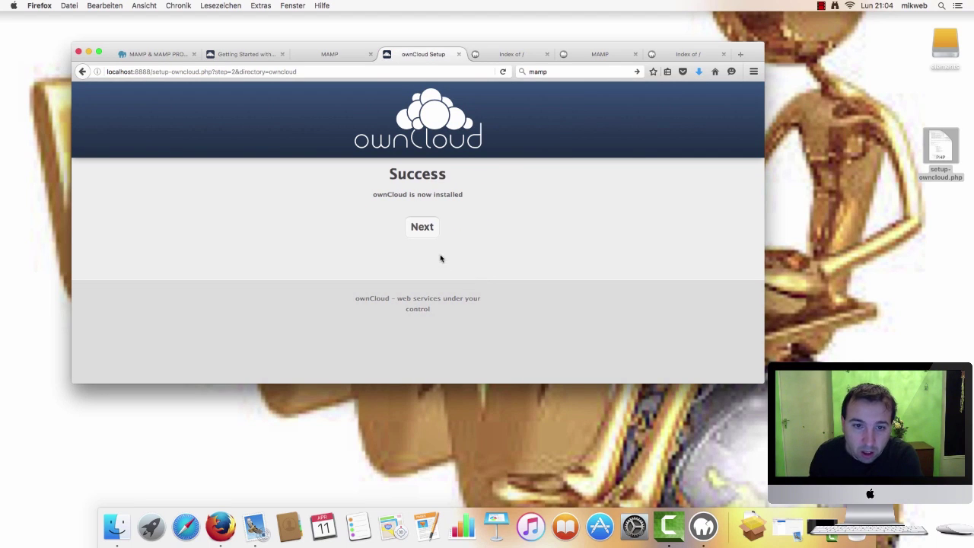
# Open the new ownCloud and enter admin username 'tutorial' with a password
pyautogui.click(423, 228)
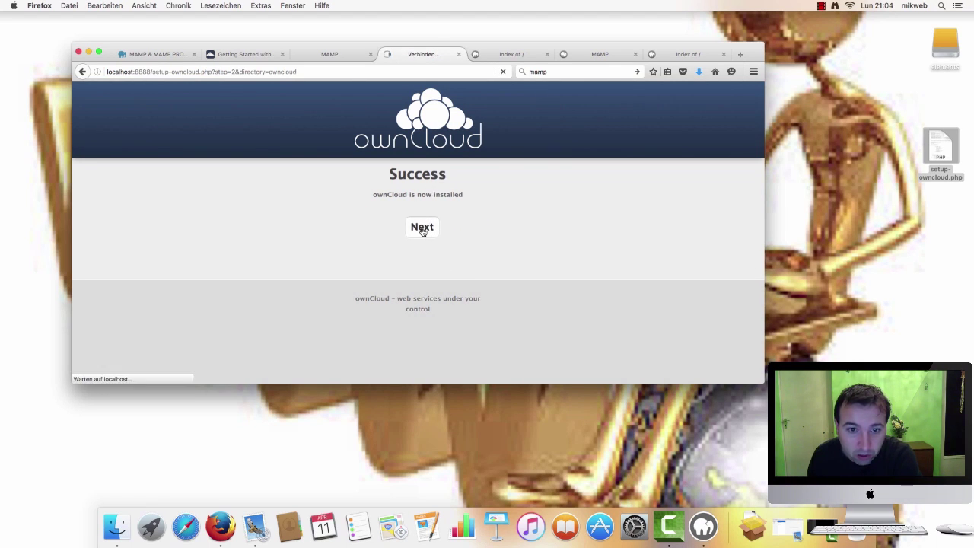
pyautogui.scroll(-4, 487, 258)
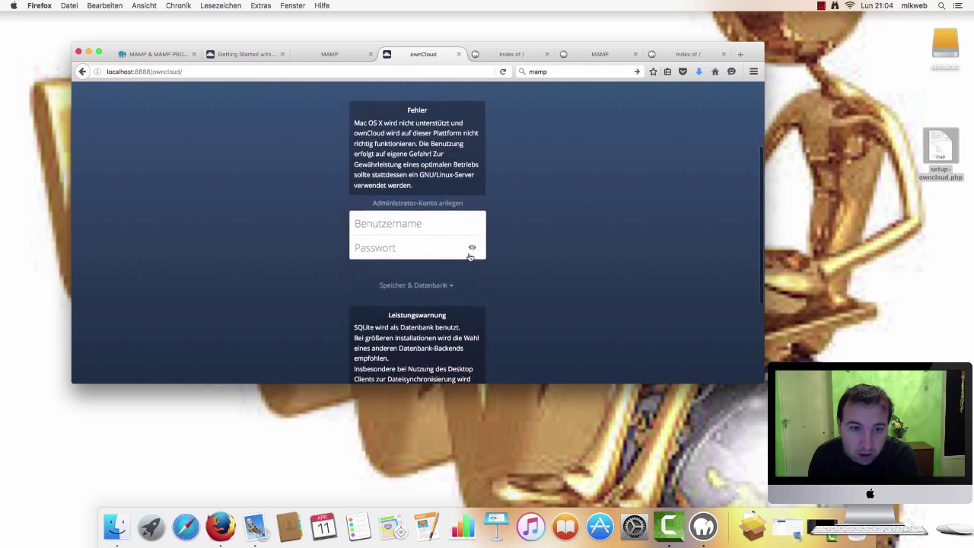
pyautogui.scroll(1, 426, 221)
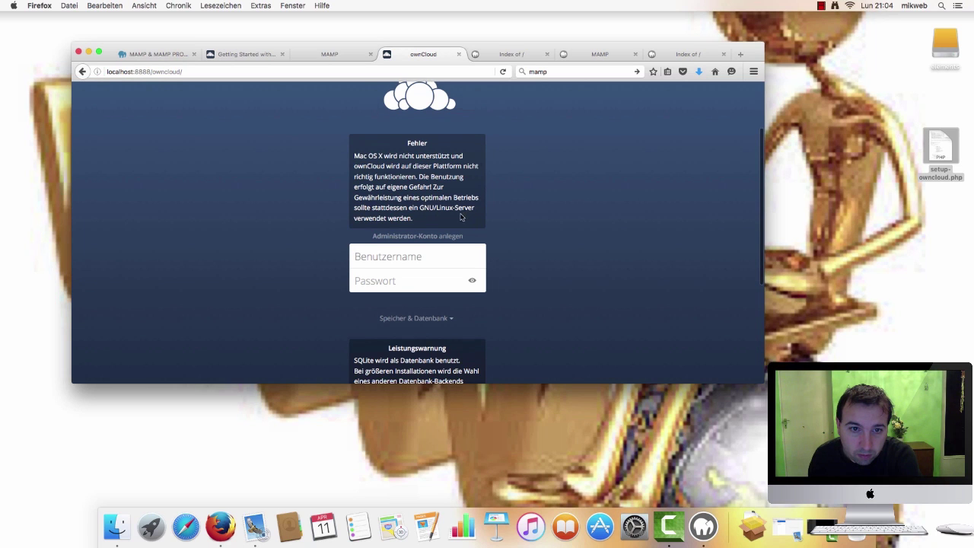
pyautogui.scroll(-2, 426, 224)
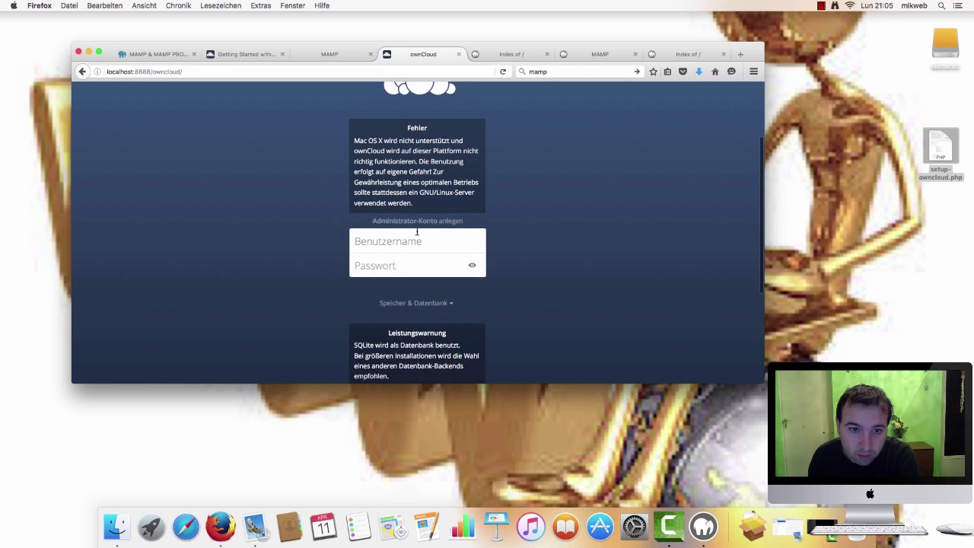
pyautogui.scroll(-5, 493, 209)
pyautogui.scroll(4, 494, 209)
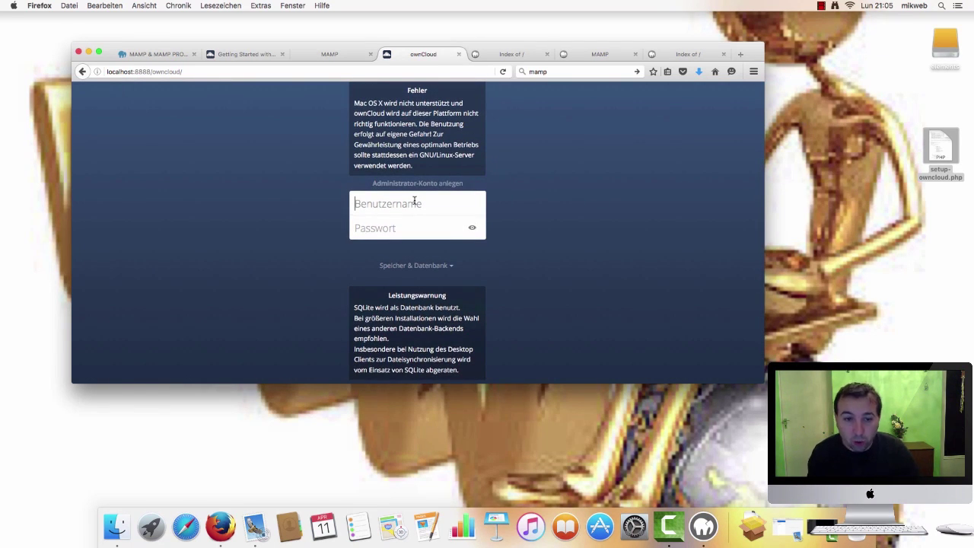
pyautogui.write('tu')
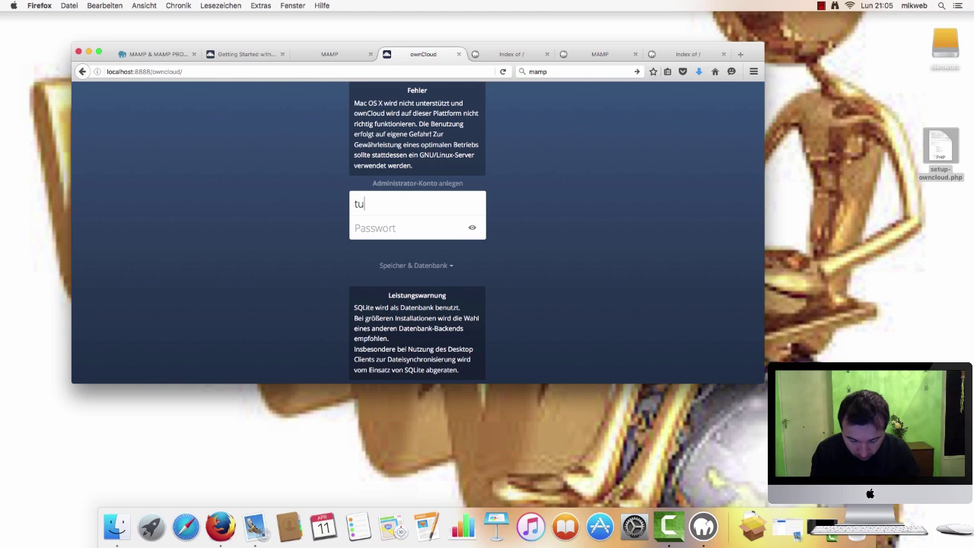
pyautogui.write('torial')
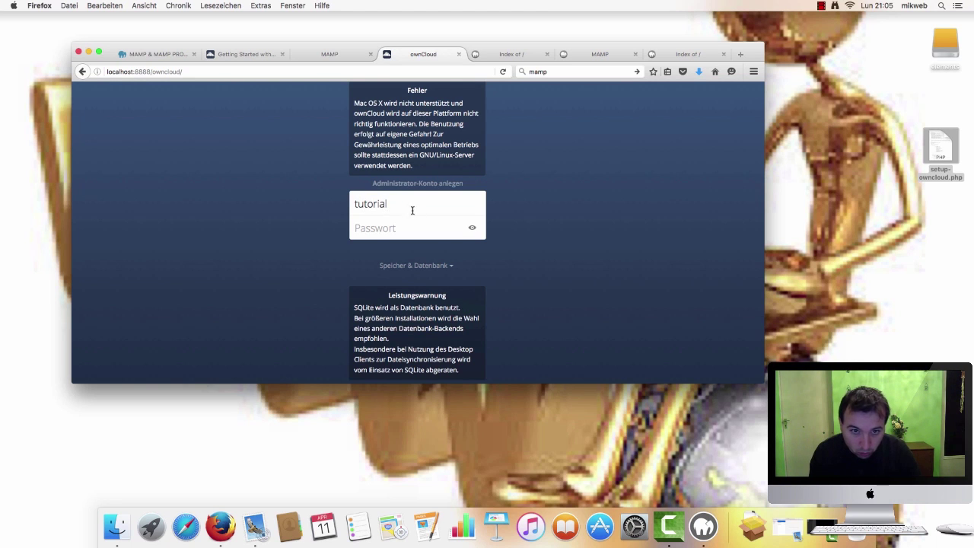
pyautogui.press('Tab')
pyautogui.write('••••')
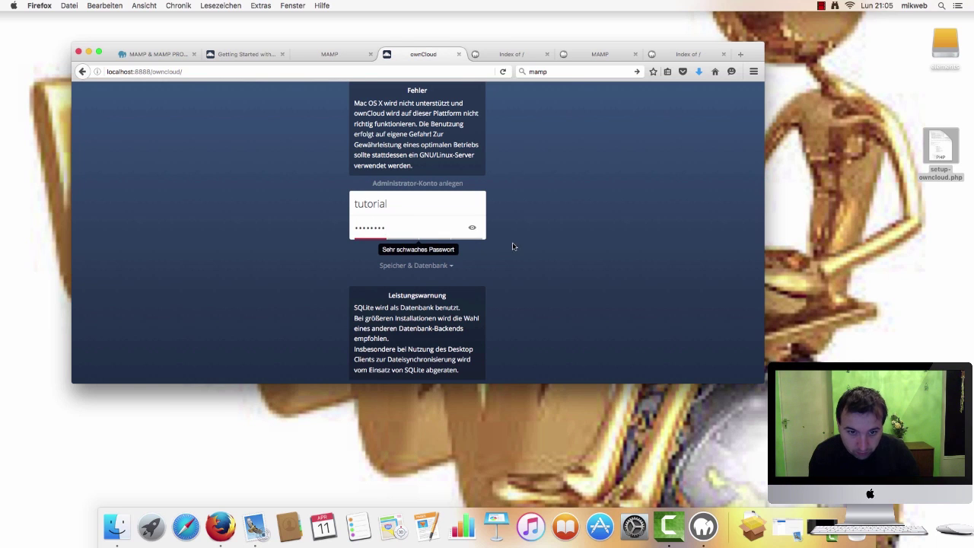
# Expand Speicher & Datenbank and select MySQL/MariaDB as the database
pyautogui.scroll(-2, 514, 247)
pyautogui.click(453, 242)
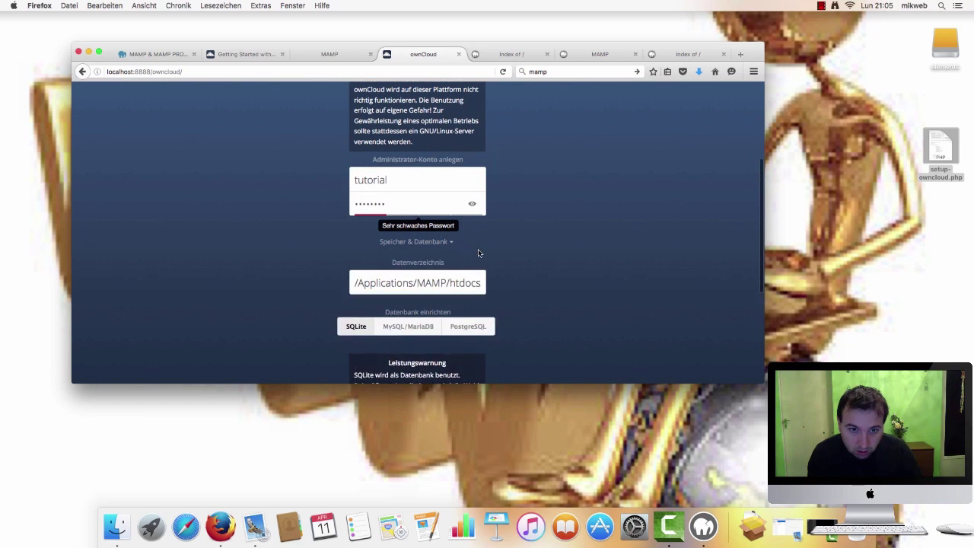
pyautogui.scroll(-2, 479, 253)
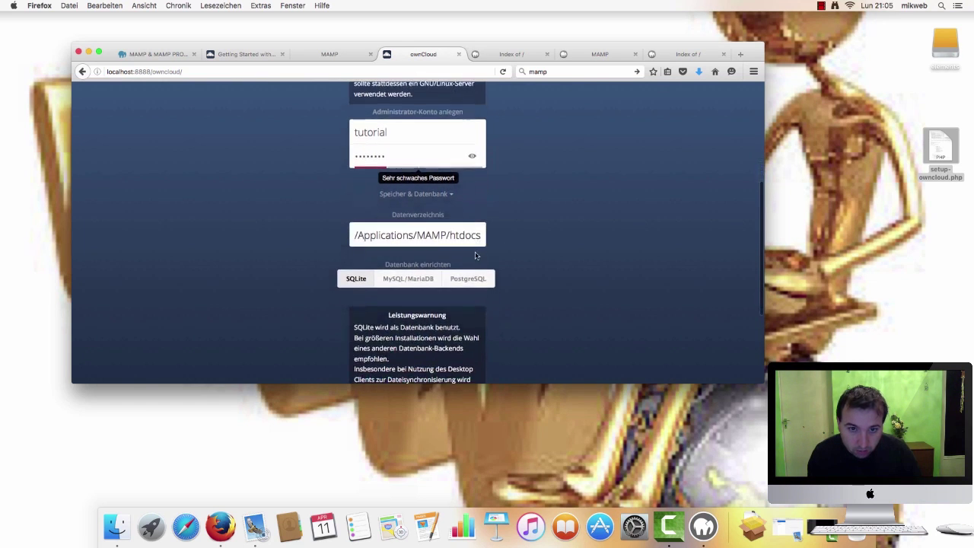
pyautogui.click(410, 280)
pyautogui.scroll(-2, 444, 282)
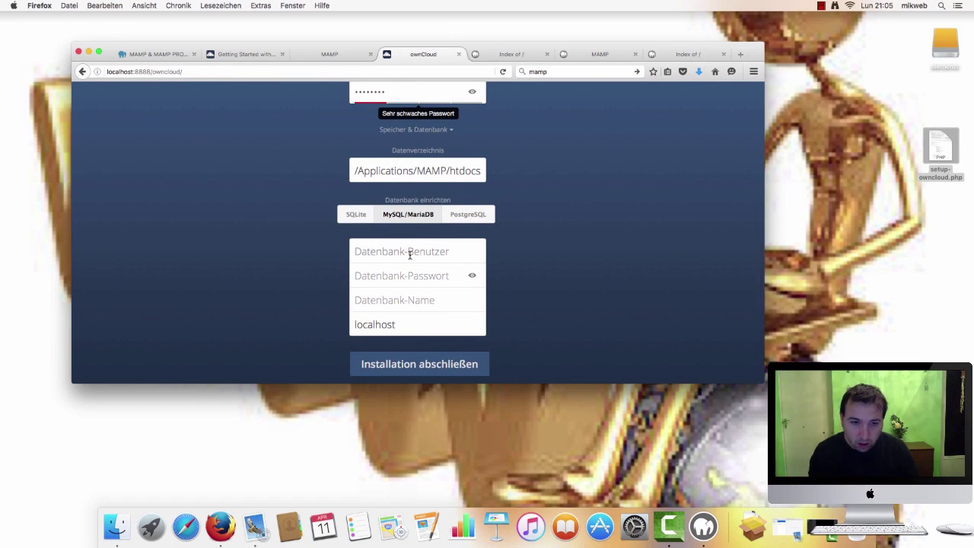
# Enter database user cloud, its password and database name cloud, then submit the setup form
pyautogui.write('cloud')
pyautogui.click(418, 279)
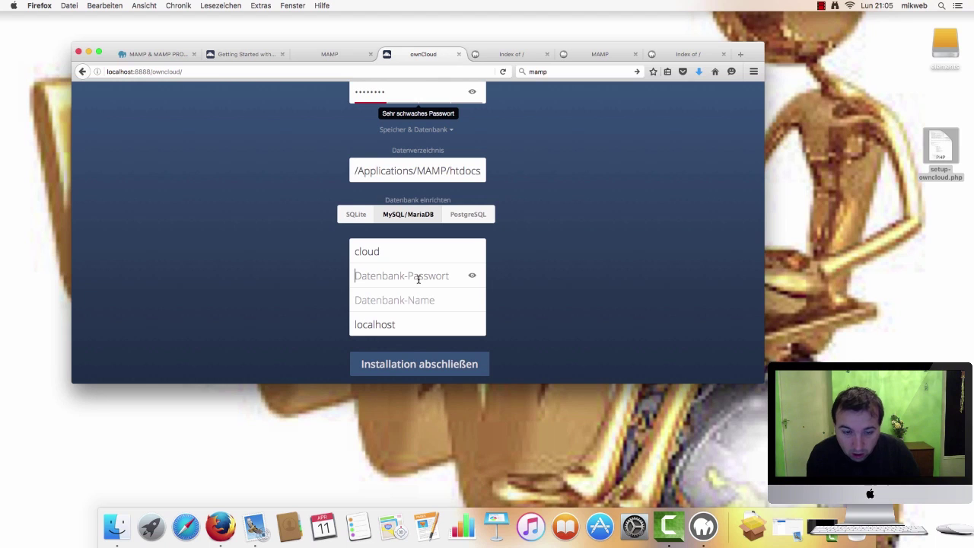
pyautogui.write('ro')
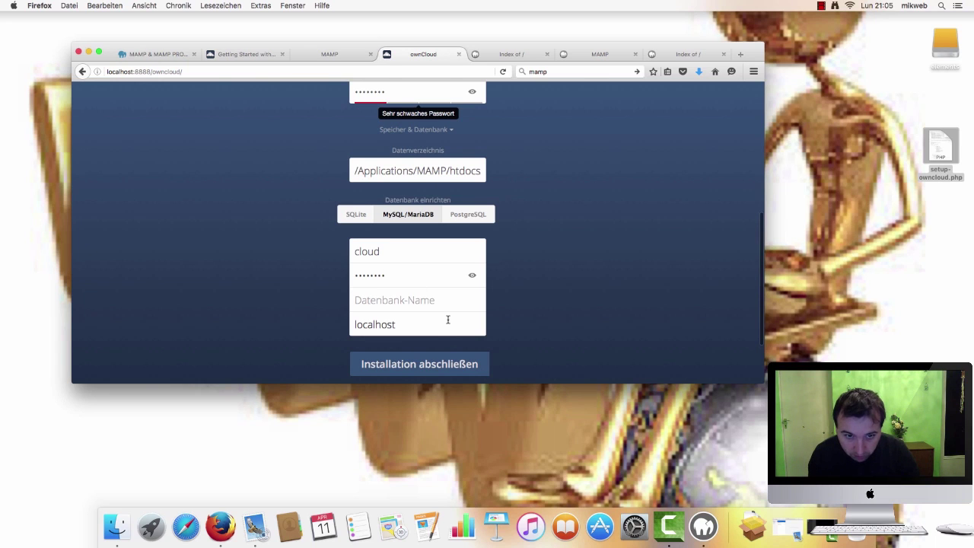
pyautogui.write('cloud')
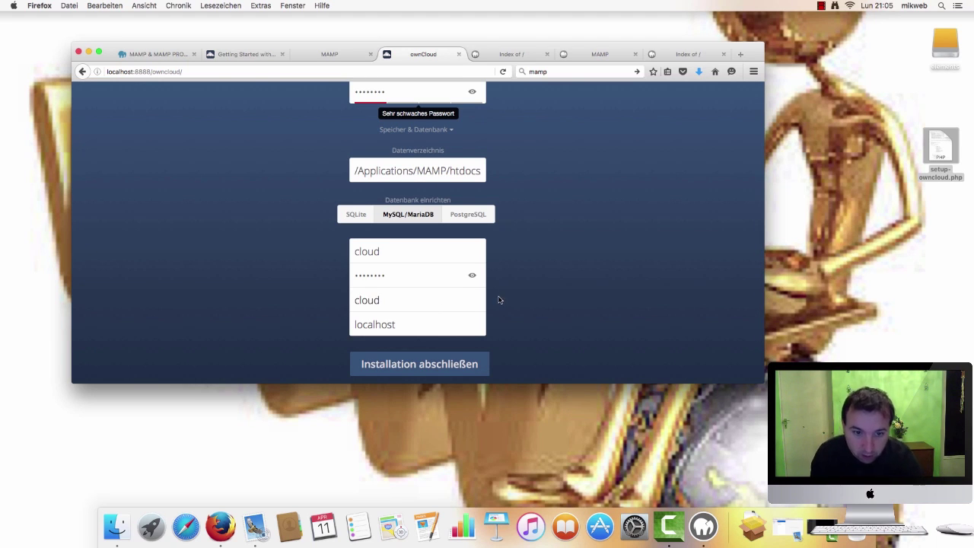
pyautogui.scroll(-2, 498, 300)
pyautogui.scroll(5, 557, 299)
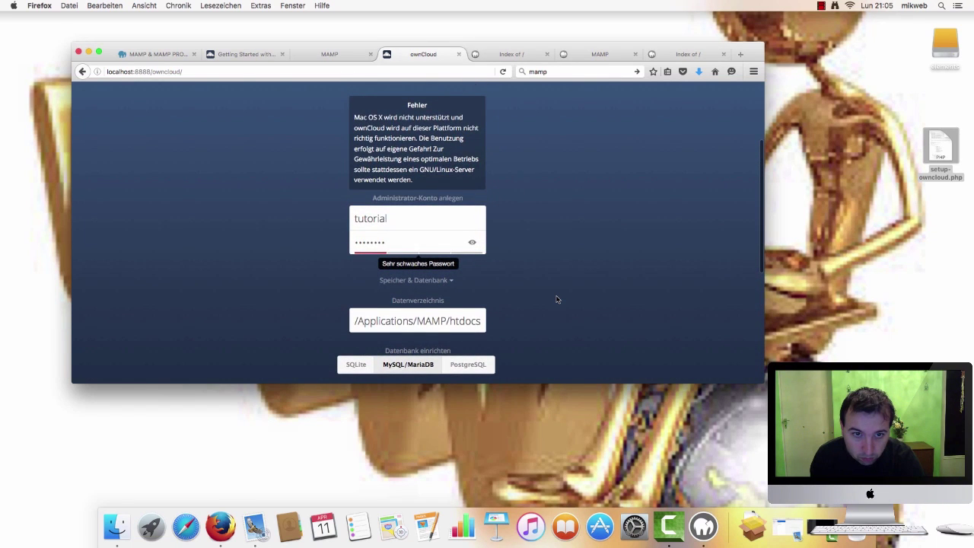
pyautogui.scroll(3, 556, 299)
pyautogui.scroll(-6, 545, 299)
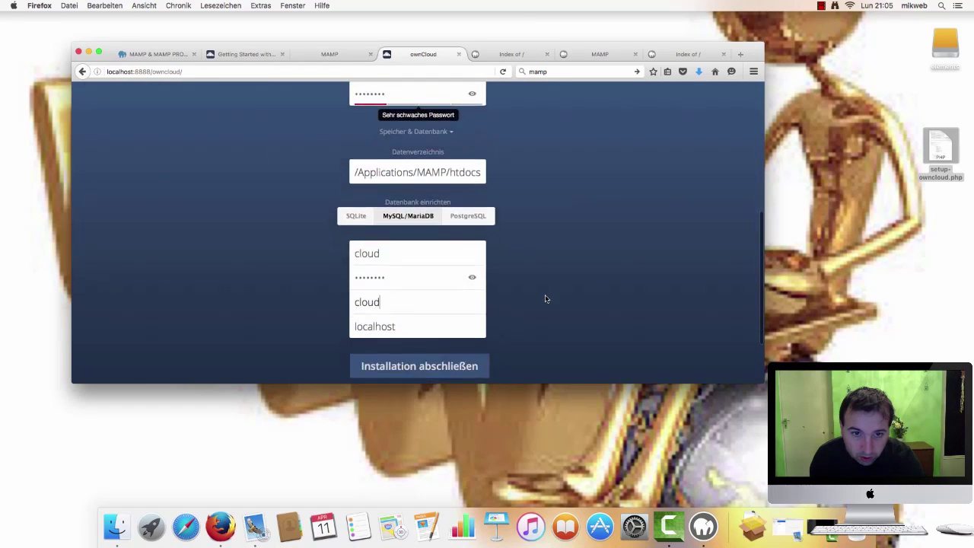
pyautogui.press('Return')
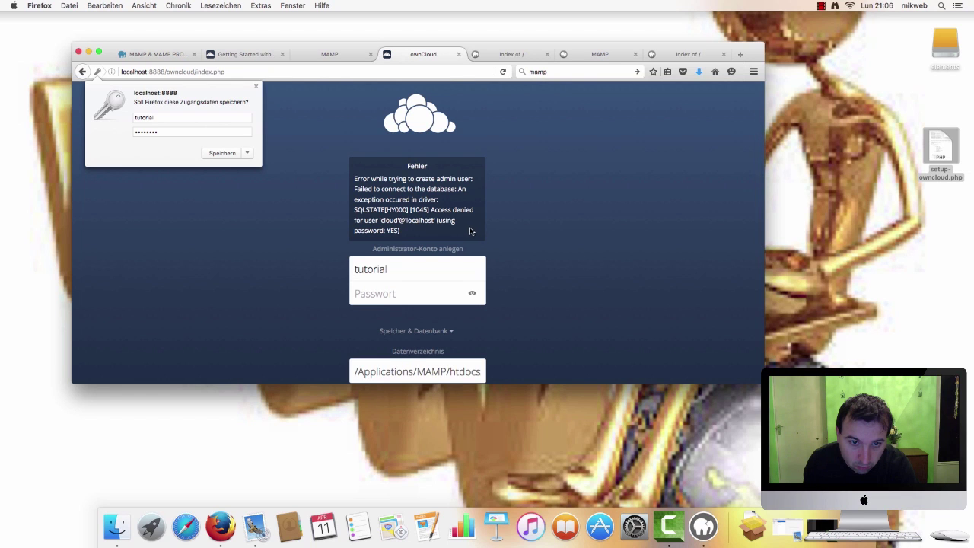
# Dismiss the save-login offer, change the database user to root and re-enter the database password
pyautogui.scroll(-3, 469, 233)
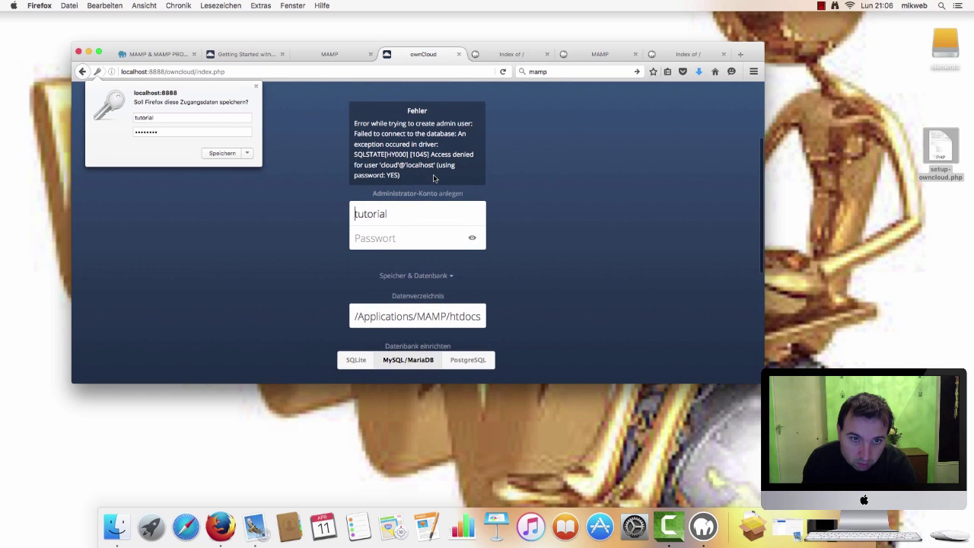
pyautogui.scroll(1, 427, 184)
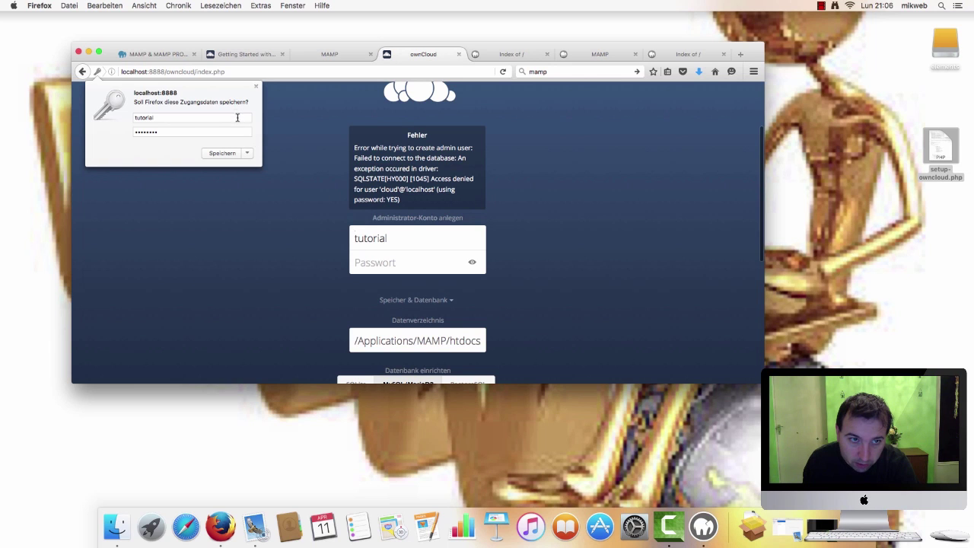
pyautogui.click(256, 86)
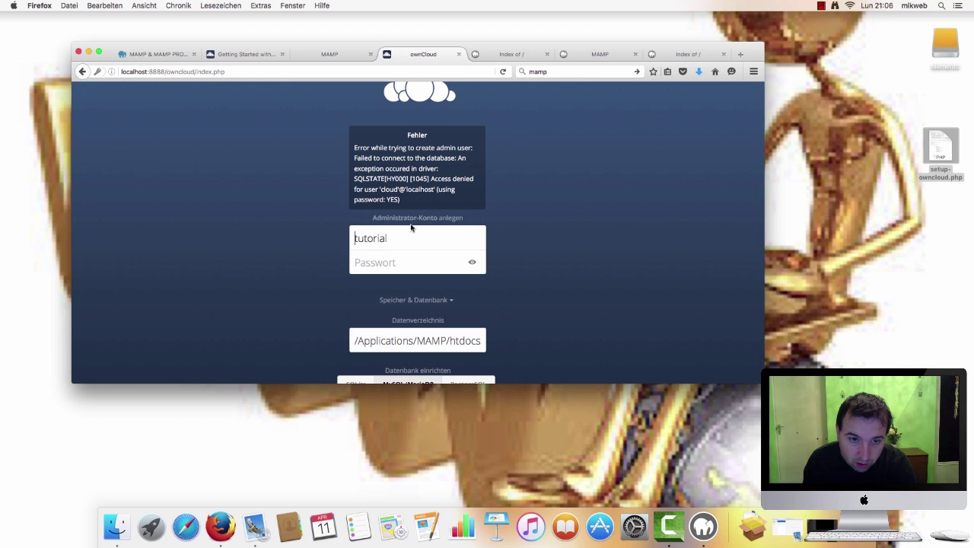
pyautogui.scroll(-5, 414, 228)
pyautogui.scroll(-4, 429, 256)
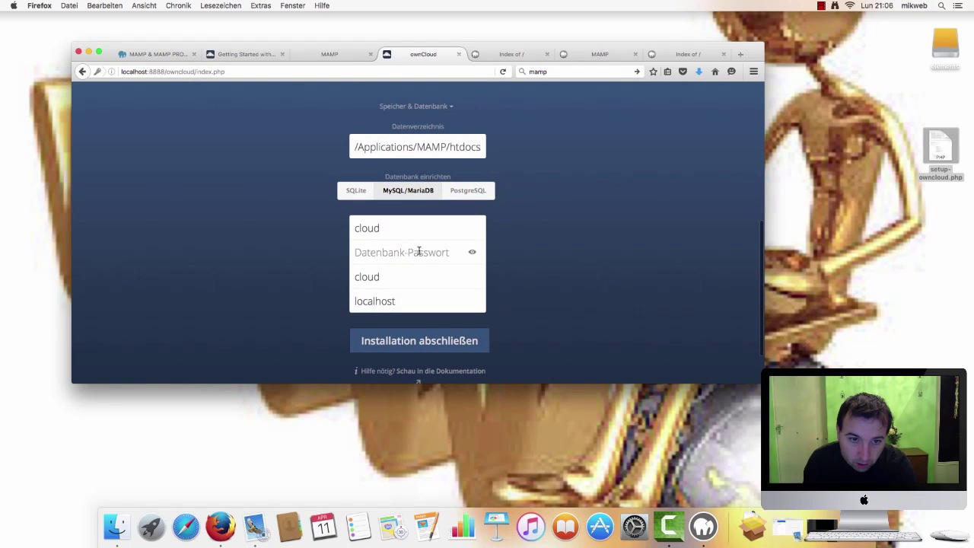
pyautogui.doubleClick(398, 229)
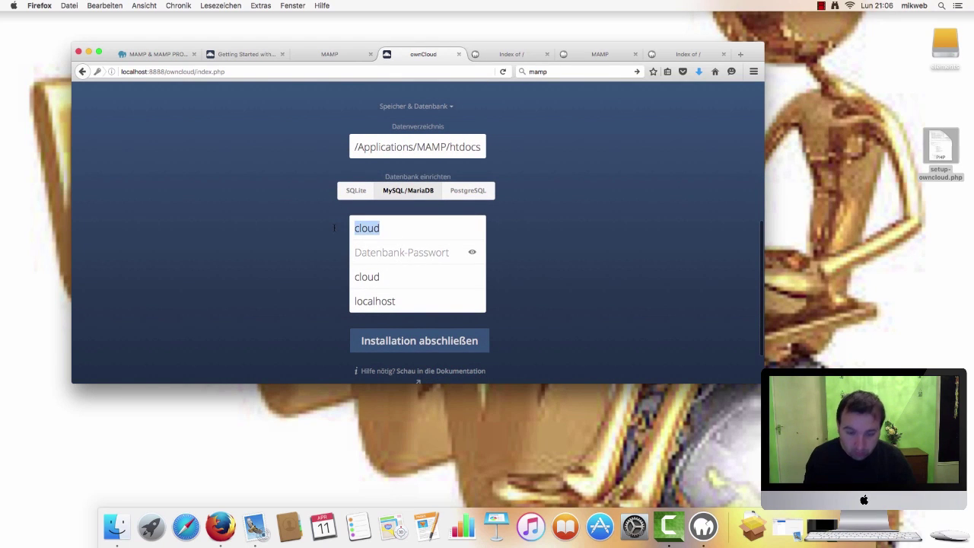
pyautogui.press('BackSpace')
pyautogui.write('root')
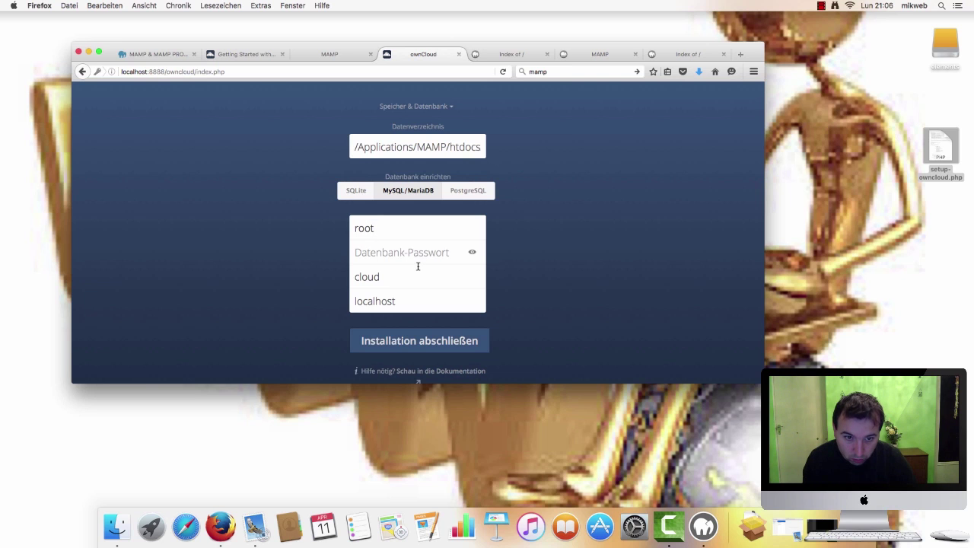
pyautogui.moveTo(411, 275); pyautogui.dragTo(355, 275)
pyautogui.click(377, 253)
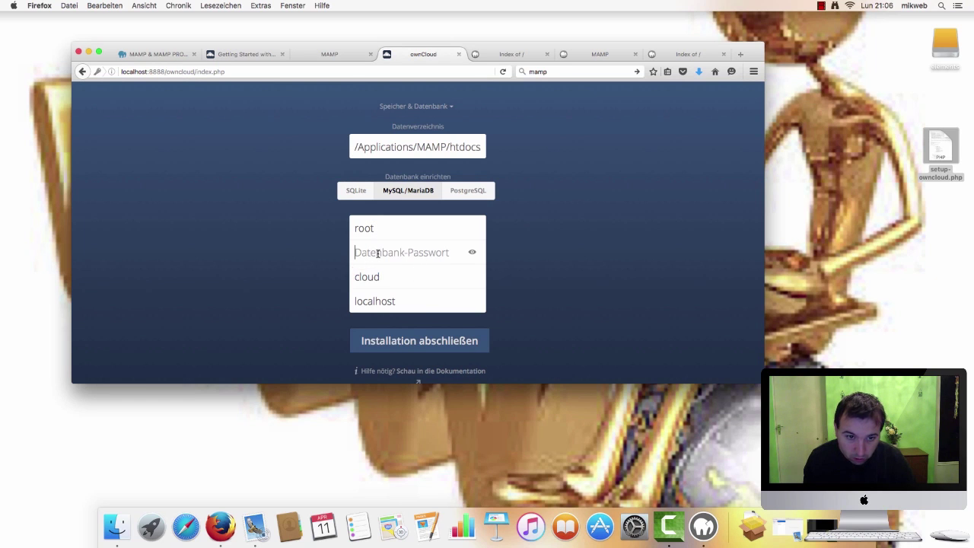
pyautogui.write('root')
# Fill in the admin password and start the ownCloud installation
pyautogui.click(415, 340)
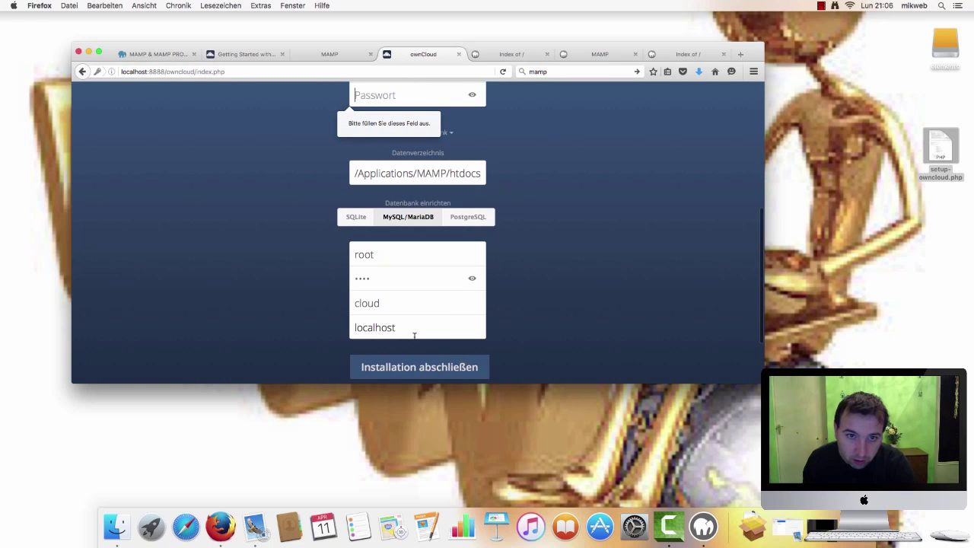
pyautogui.scroll(4, 456, 310)
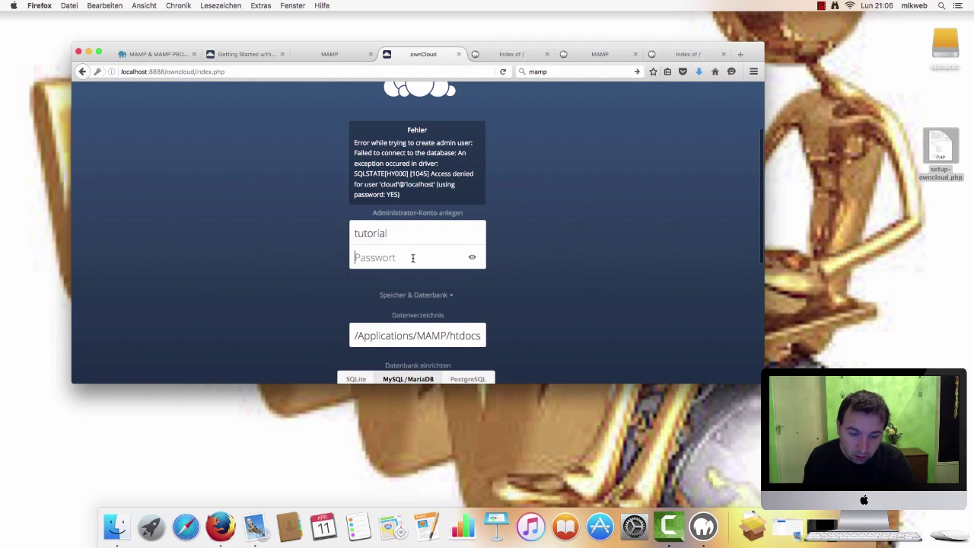
pyautogui.write('12345678')
pyautogui.scroll(-7, 427, 260)
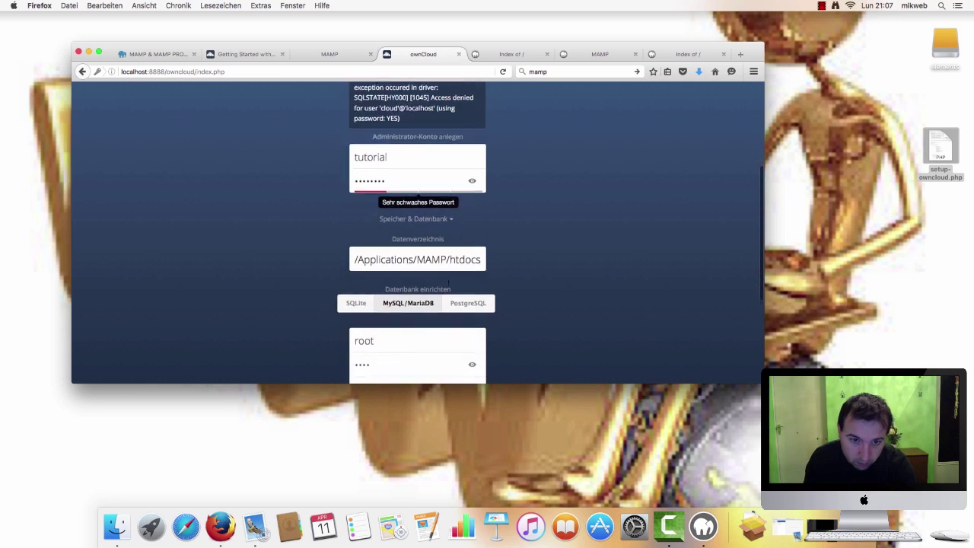
pyautogui.click(426, 295)
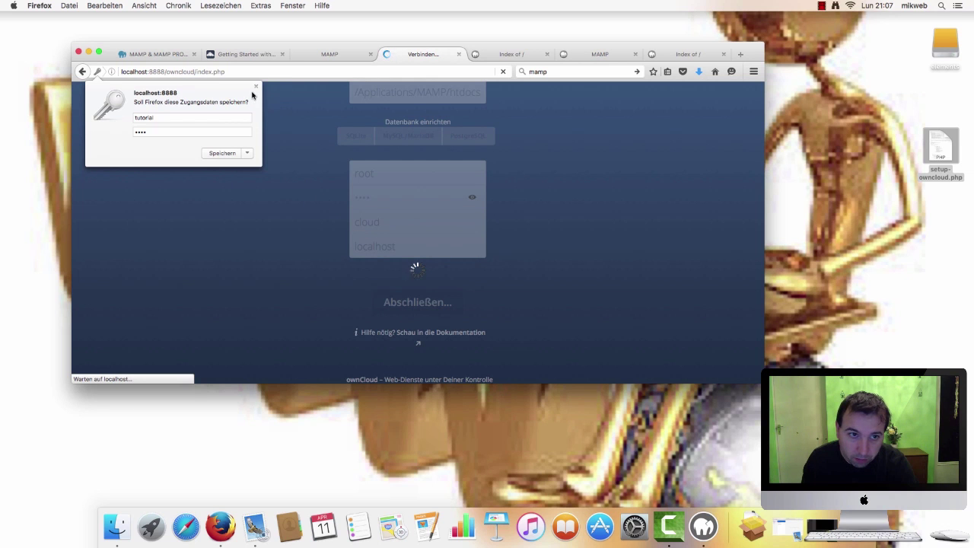
# Dismiss Firefox's save-login popup and wait for the installation to finish
pyautogui.click(256, 88)
pyautogui.scroll(3, 510, 189)
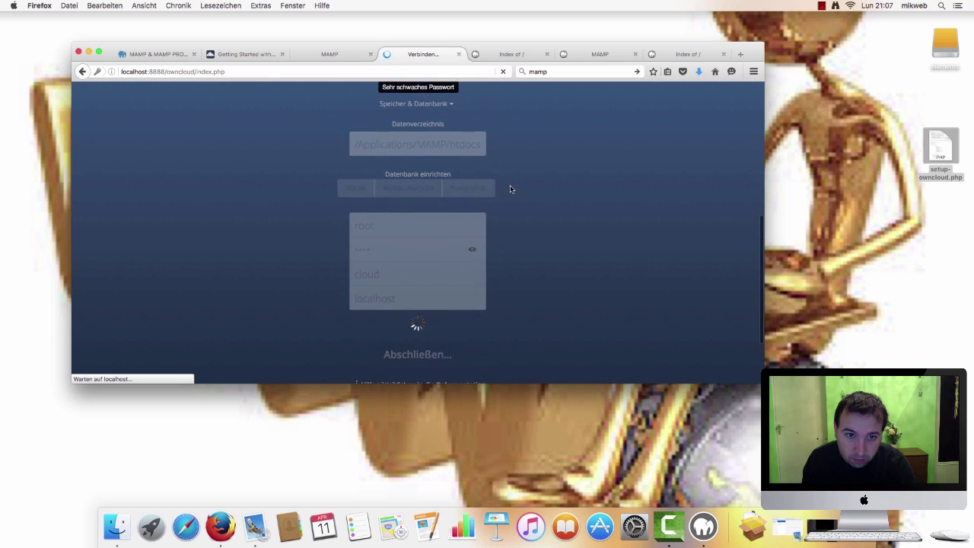
pyautogui.scroll(5, 512, 190)
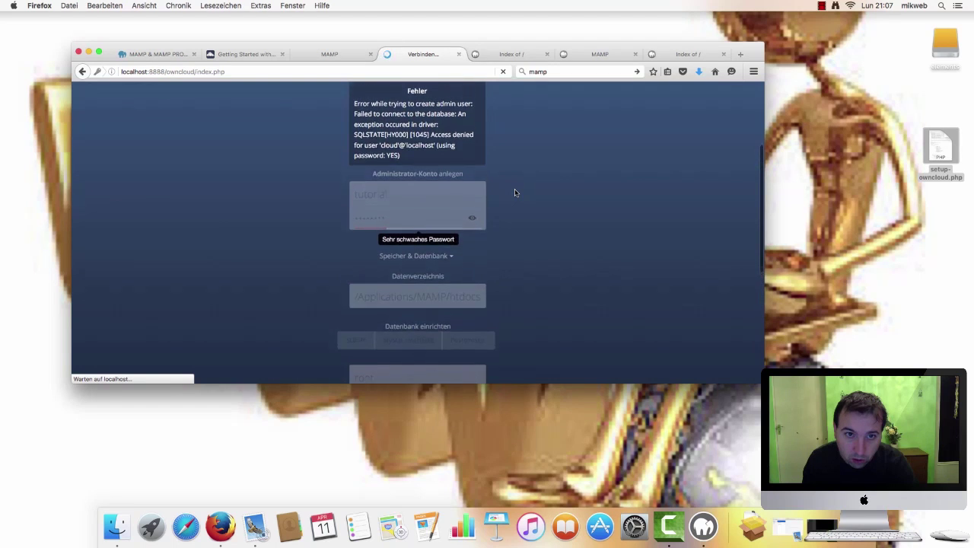
pyautogui.scroll(-2, 334, 163)
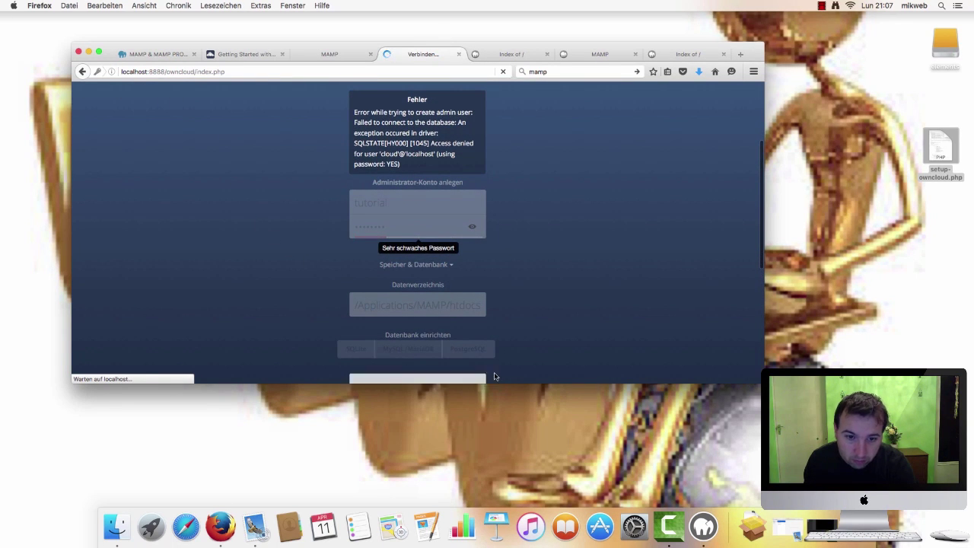
pyautogui.scroll(-2, 515, 343)
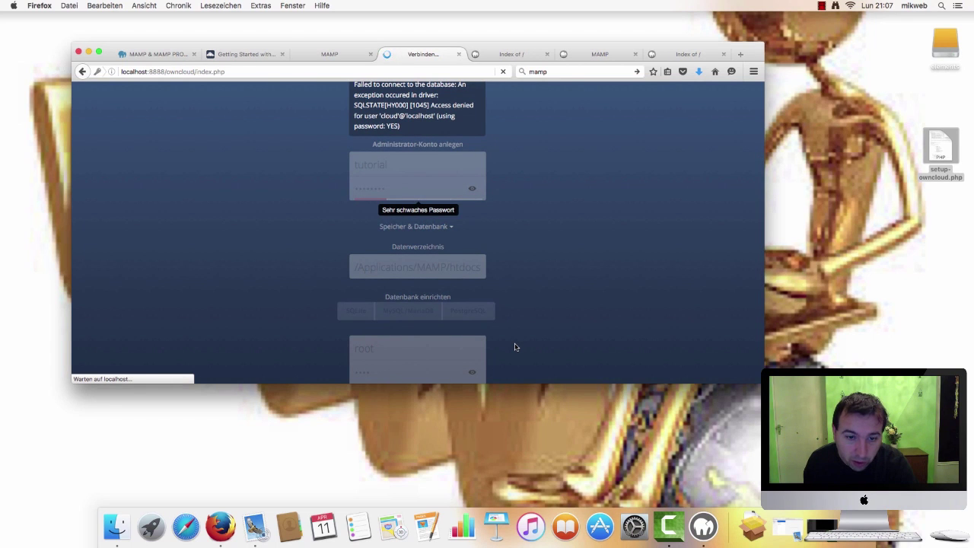
pyautogui.scroll(1, 515, 347)
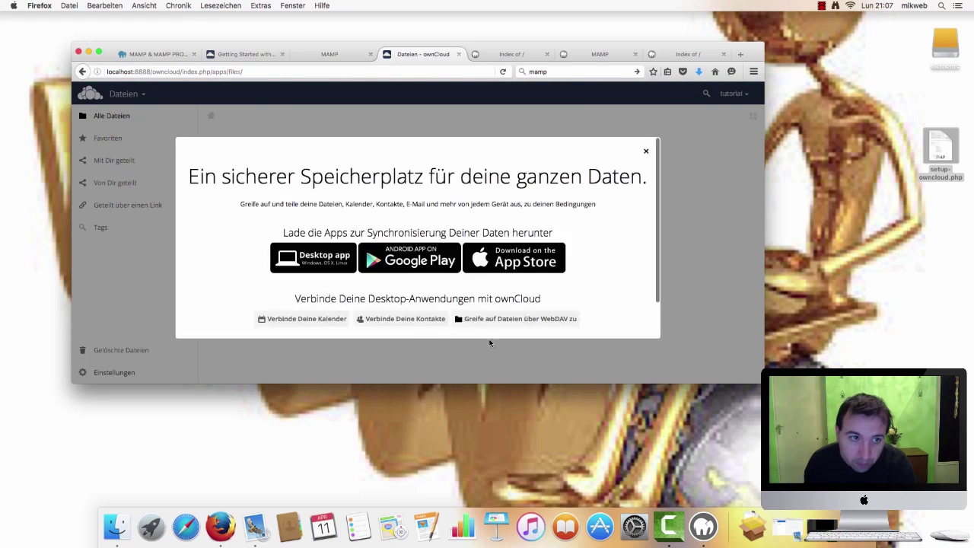
# Close the welcome dialog and reload the Files page at localhost:8888/owncloud/apps/files/
pyautogui.click(645, 154)
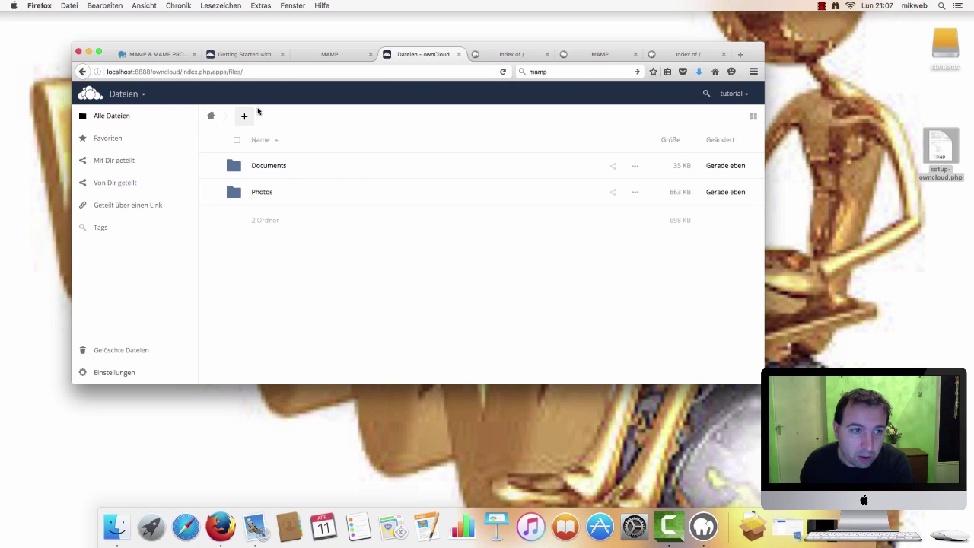
pyautogui.press('super+Left')
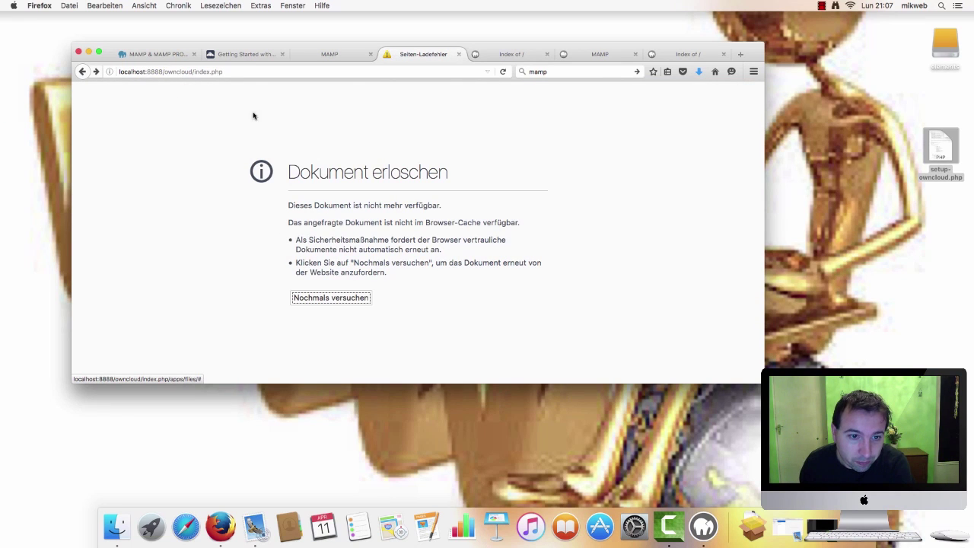
pyautogui.click(84, 73)
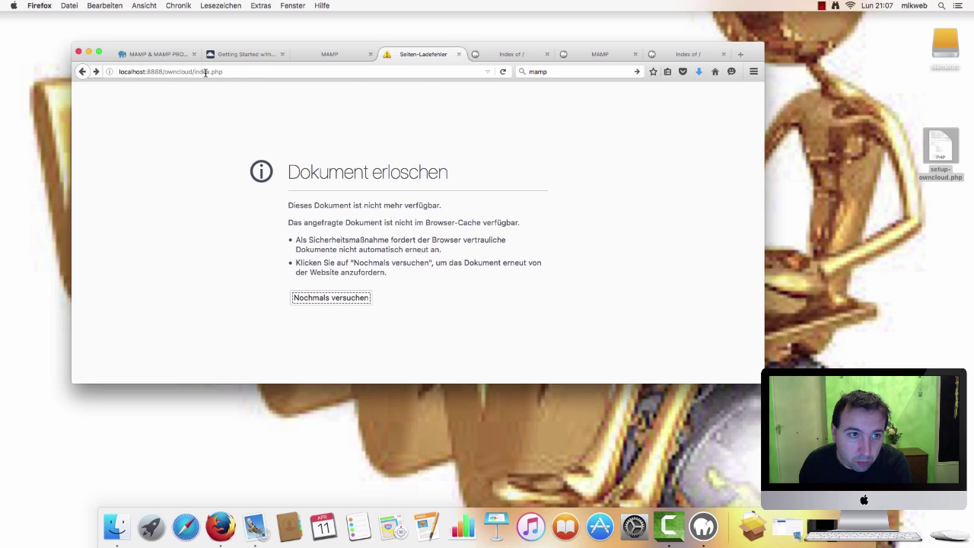
pyautogui.moveTo(197, 72); pyautogui.dragTo(261, 73)
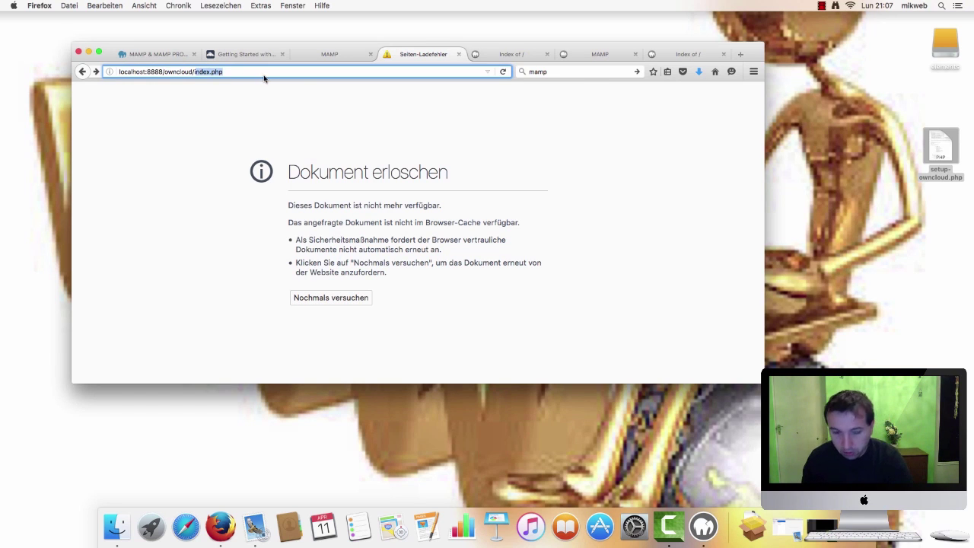
pyautogui.write('i')
pyautogui.press('Return')
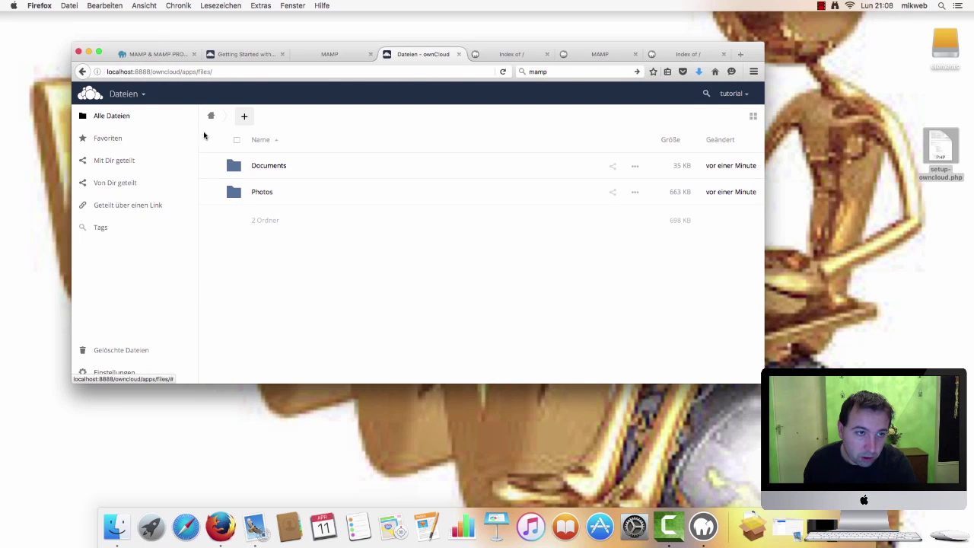
# Copy port 8888 from the Files page address and switch to the Index of / tab
pyautogui.click(151, 71)
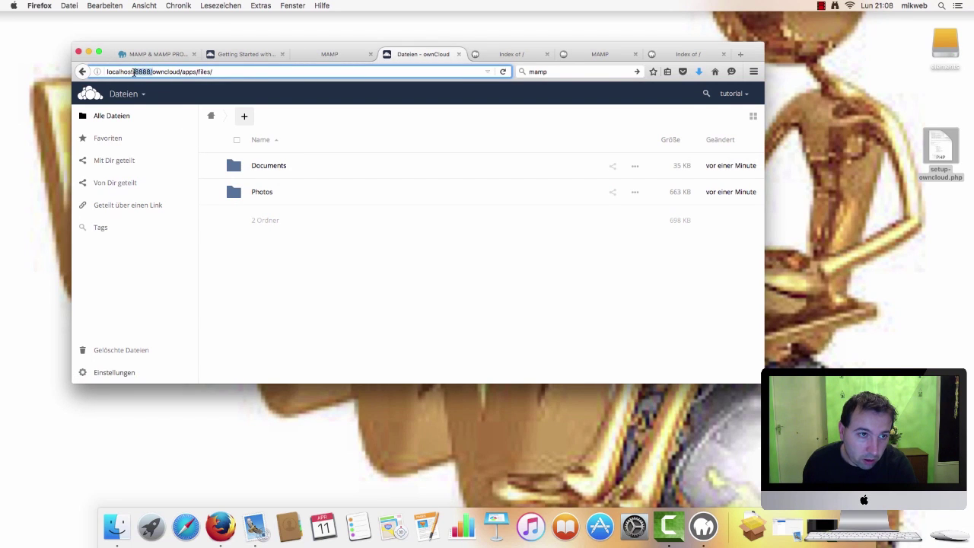
pyautogui.rightClick(138, 73)
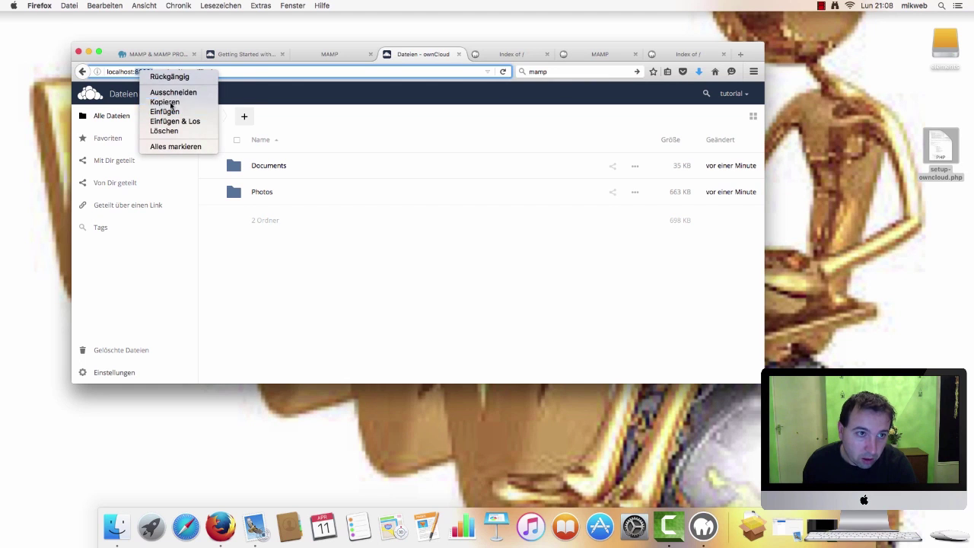
pyautogui.click(175, 102)
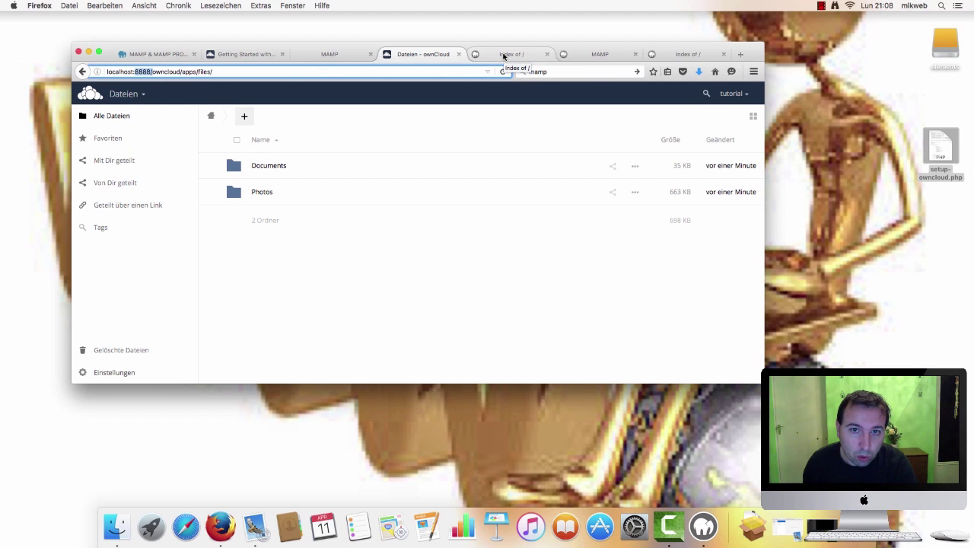
pyautogui.click(503, 56)
pyautogui.click(350, 70)
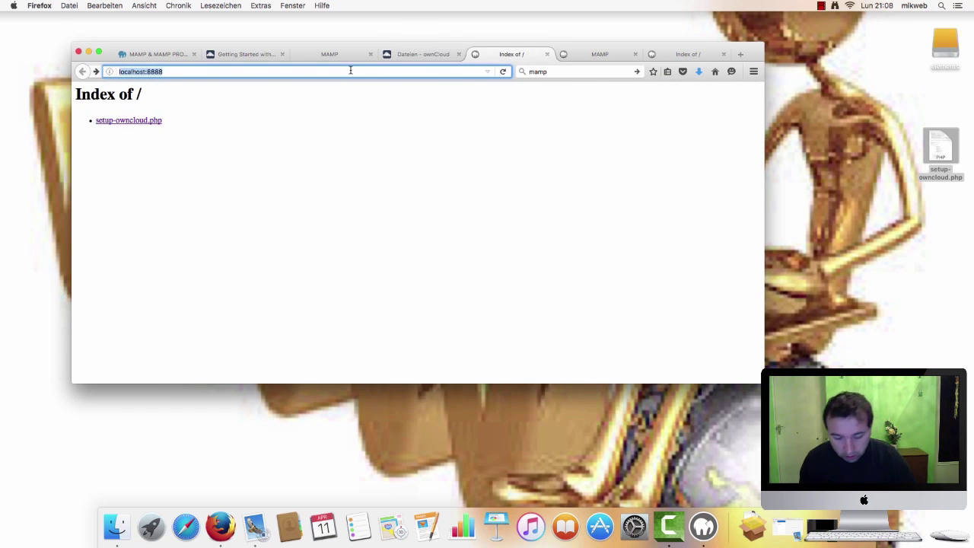
# Open the router admin at 192.168.1.1 and confirm the login
pyautogui.click(596, 54)
pyautogui.click(362, 71)
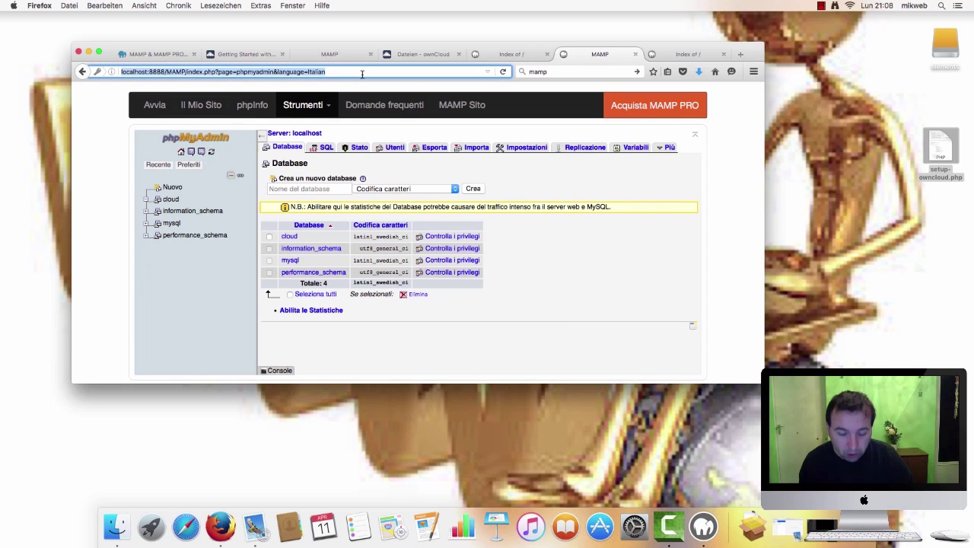
pyautogui.write('192.168.1.1/')
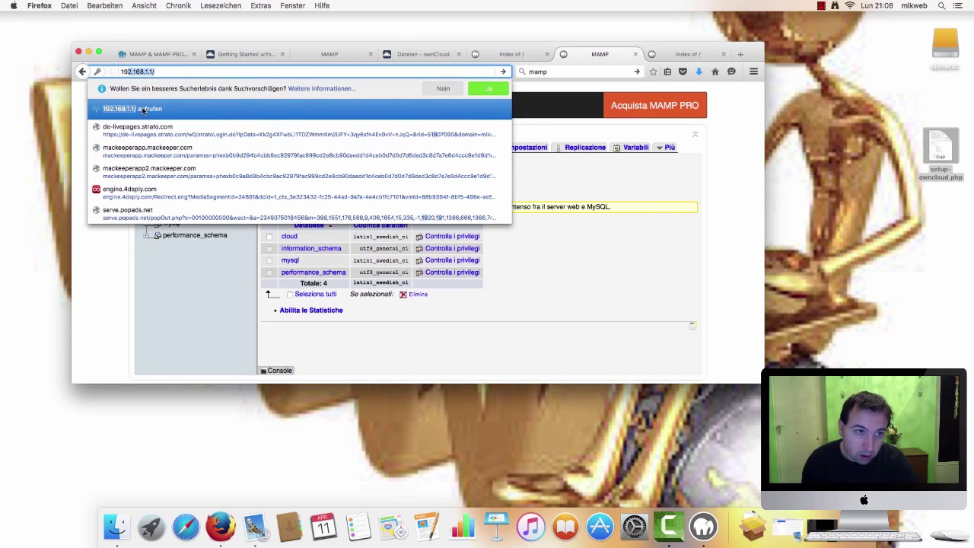
pyautogui.press('Return')
pyautogui.click(504, 166)
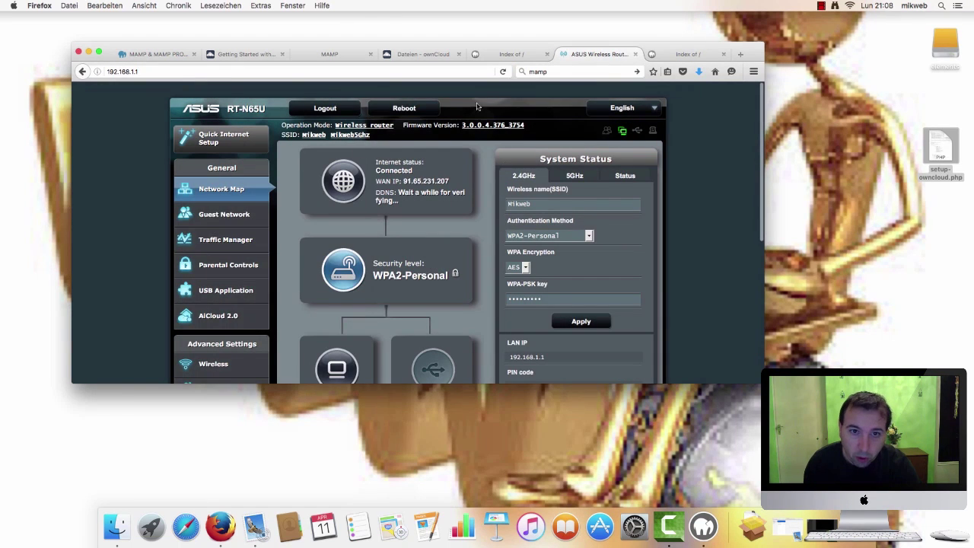
# Go full screen and open the router's LAN and then WAN settings
pyautogui.click(98, 51)
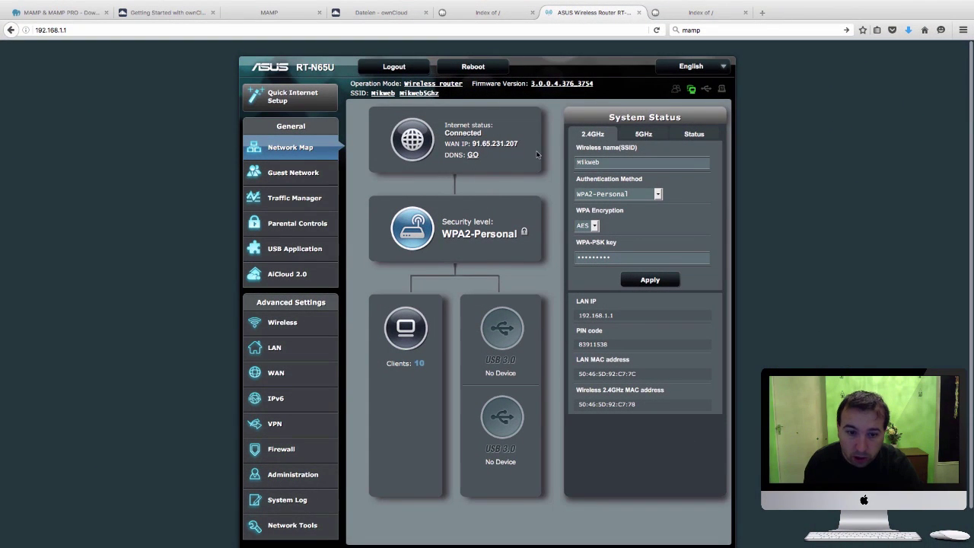
pyautogui.scroll(-2, 537, 154)
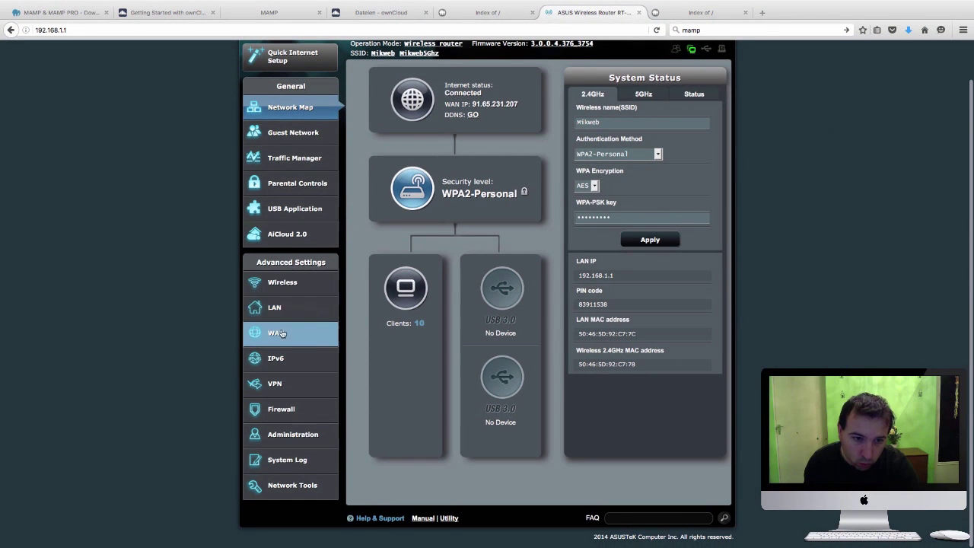
pyautogui.click(275, 310)
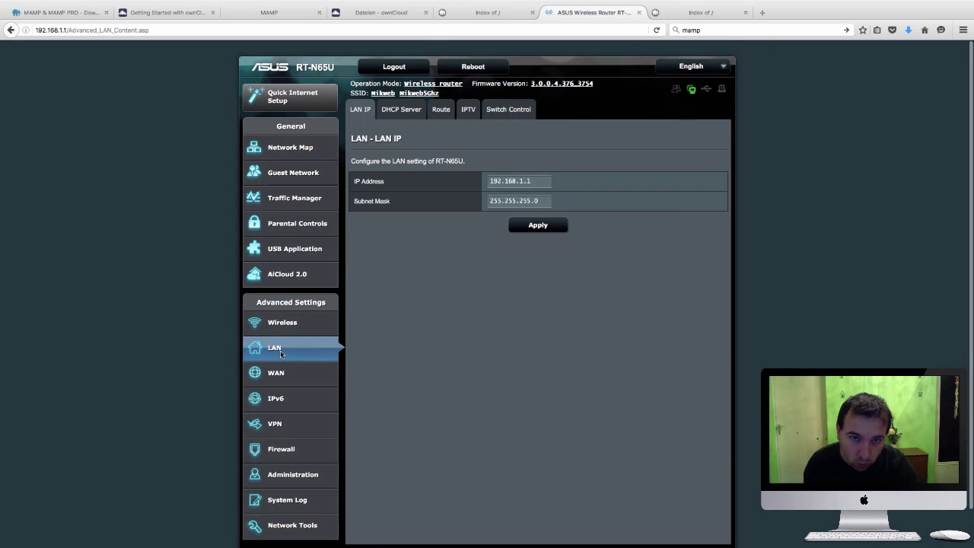
pyautogui.click(283, 376)
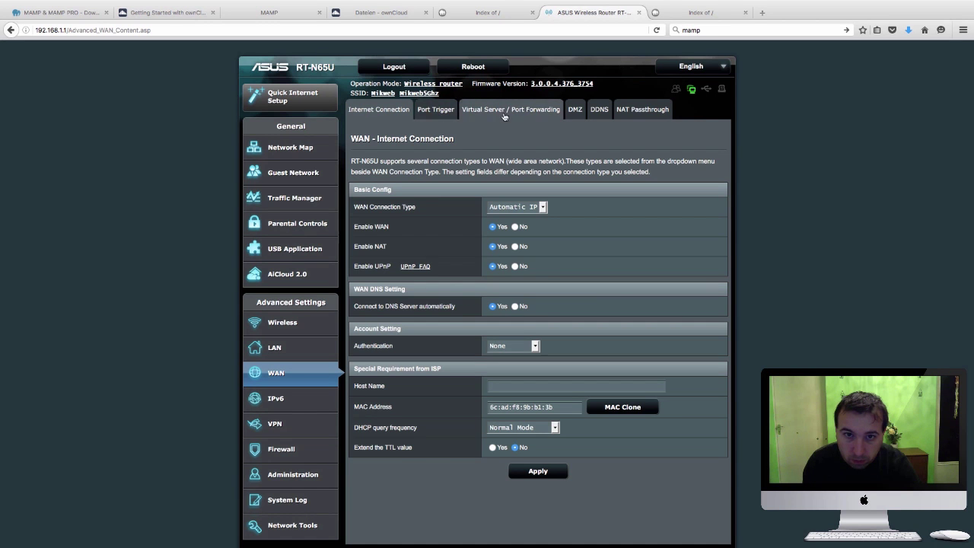
# On the port forwarding page, paste port 8888 into Port Range
pyautogui.click(543, 112)
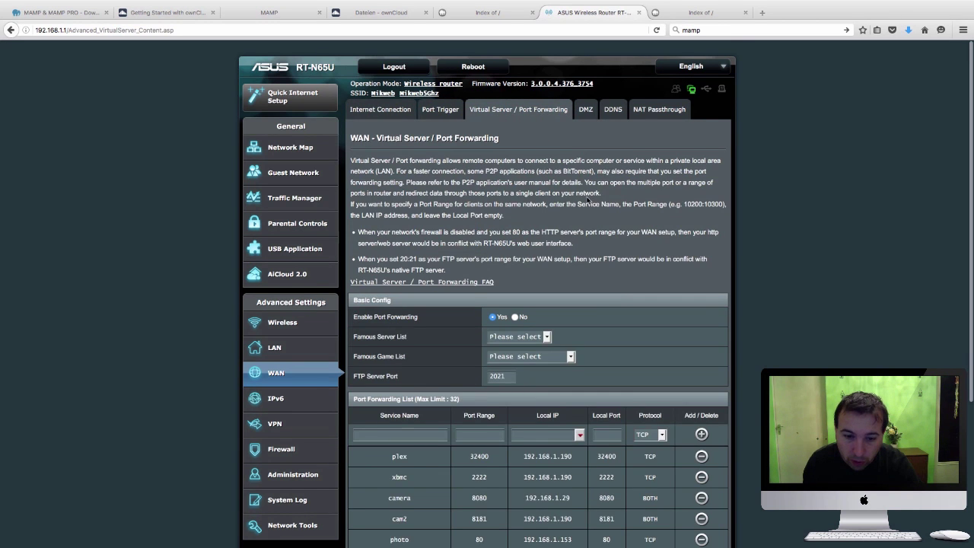
pyautogui.scroll(-5, 588, 200)
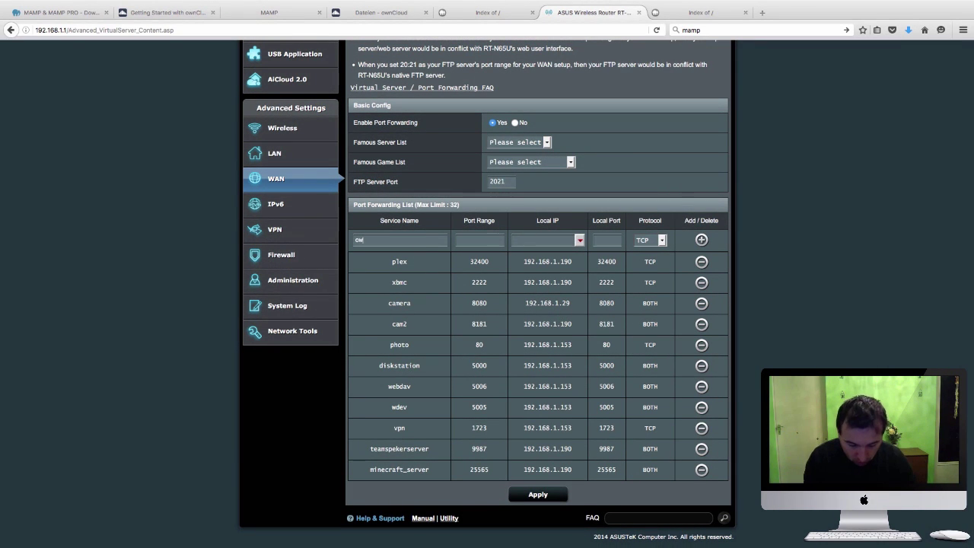
pyautogui.rightClick(487, 240)
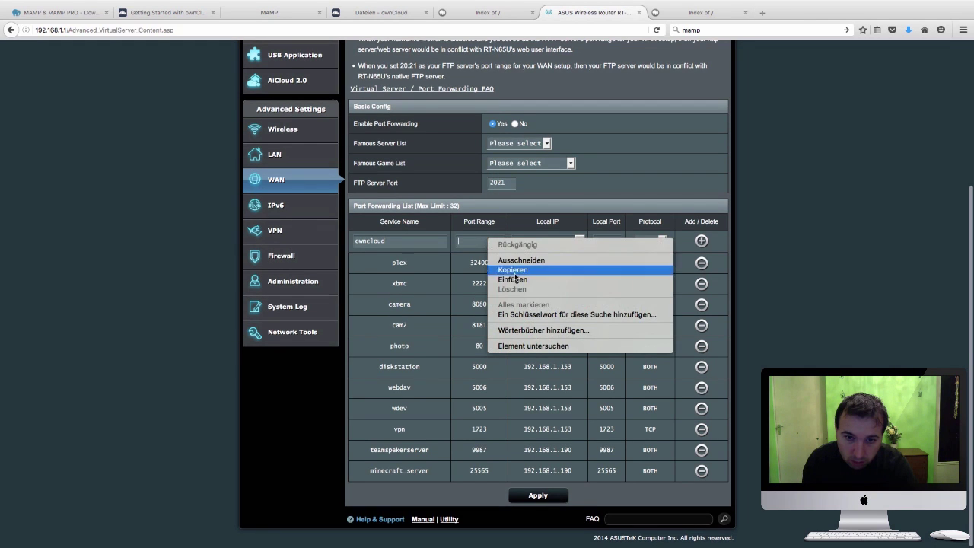
pyautogui.click(512, 279)
pyautogui.scroll(1, 513, 240)
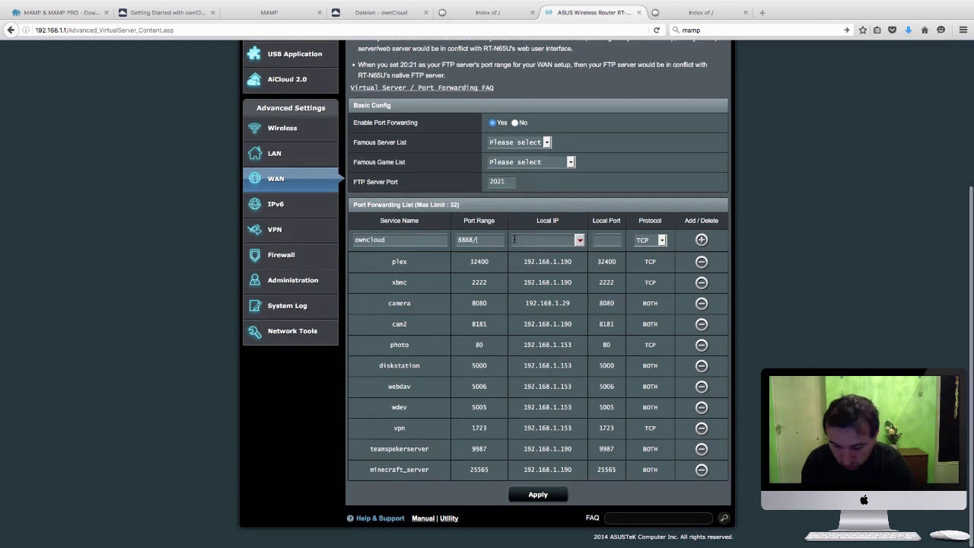
pyautogui.press('BackSpace')
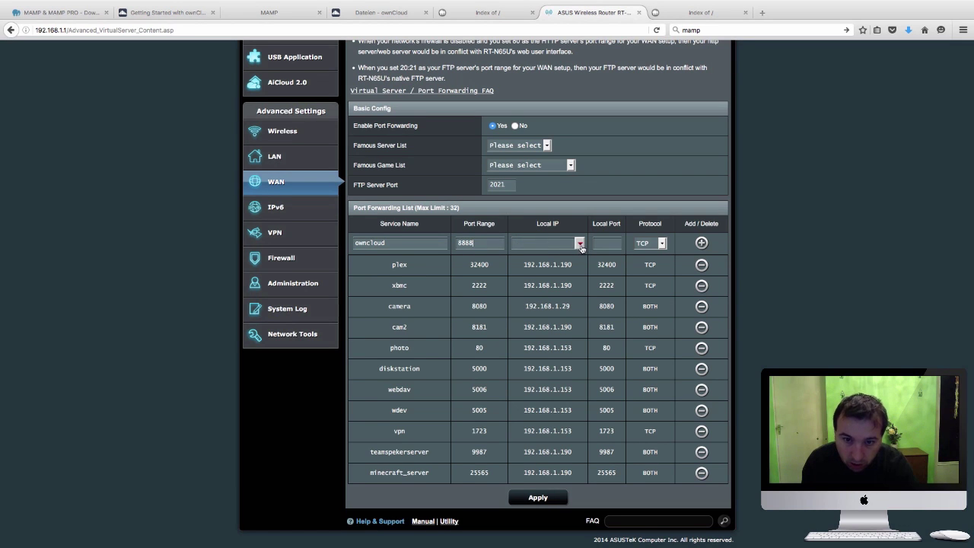
# Set local IP 192.168.1.190 and protocol BOTH, add the owncloud rule, and apply
pyautogui.click(580, 243)
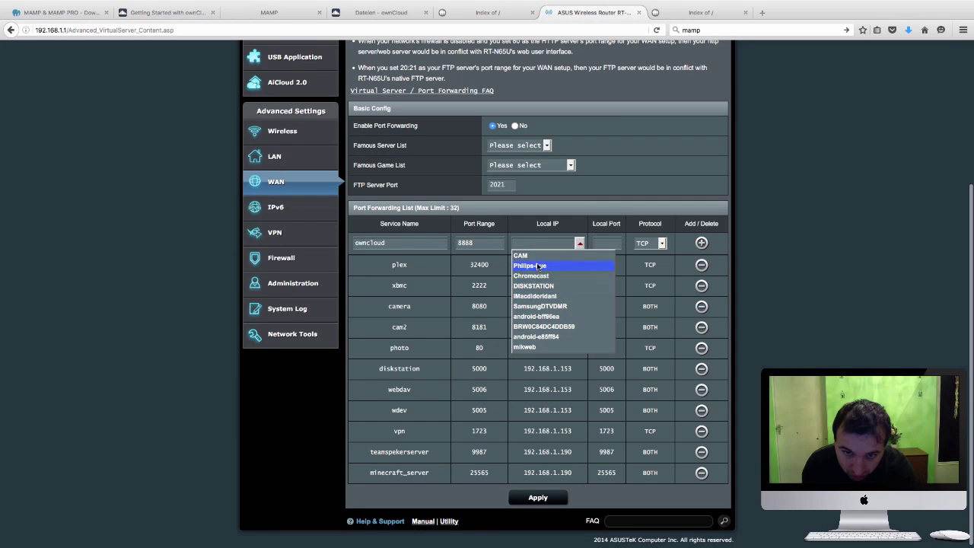
pyautogui.click(546, 298)
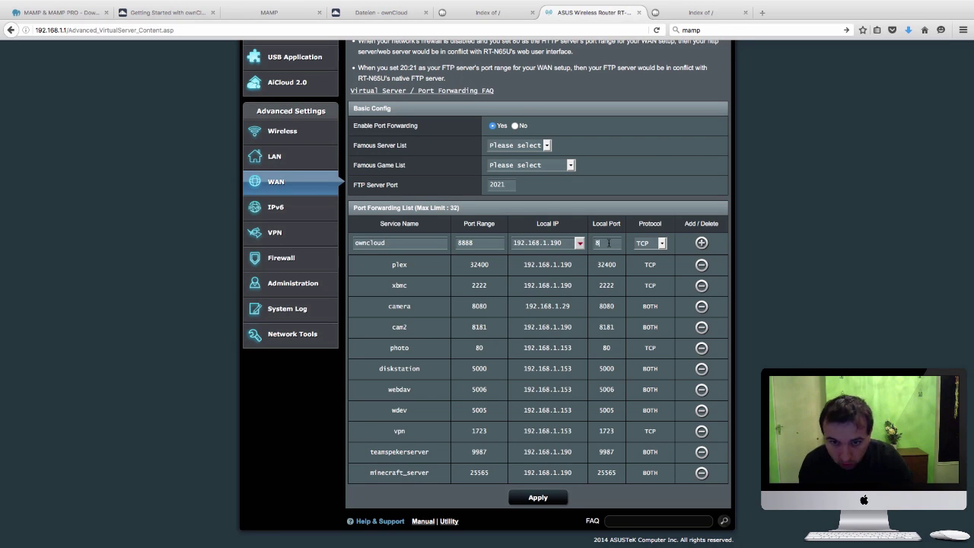
pyautogui.click(662, 243)
pyautogui.click(649, 268)
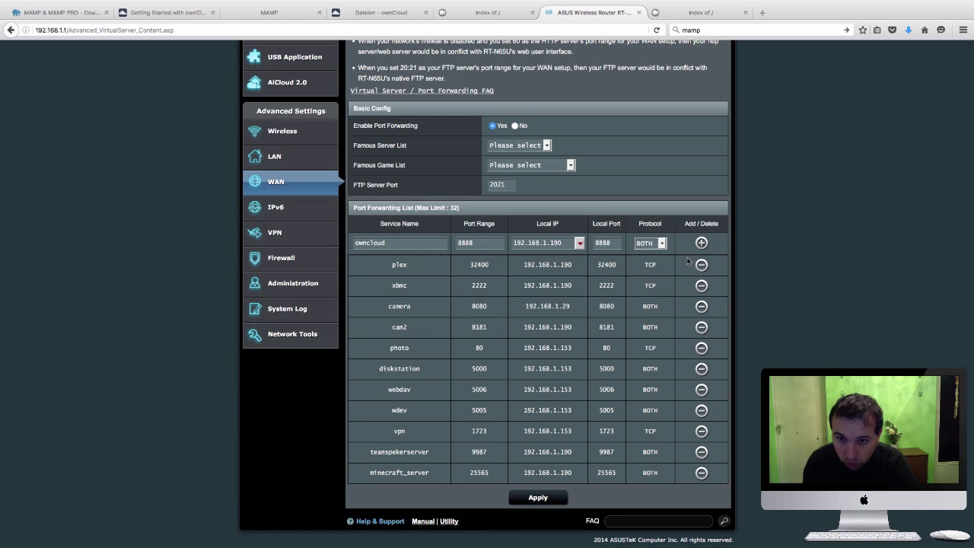
pyautogui.click(701, 242)
pyautogui.scroll(-1, 602, 354)
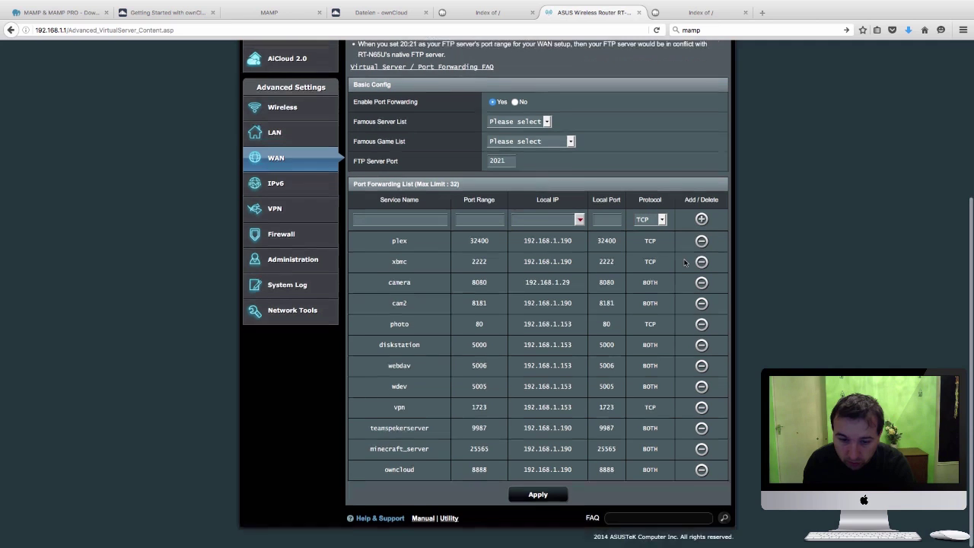
pyautogui.click(550, 494)
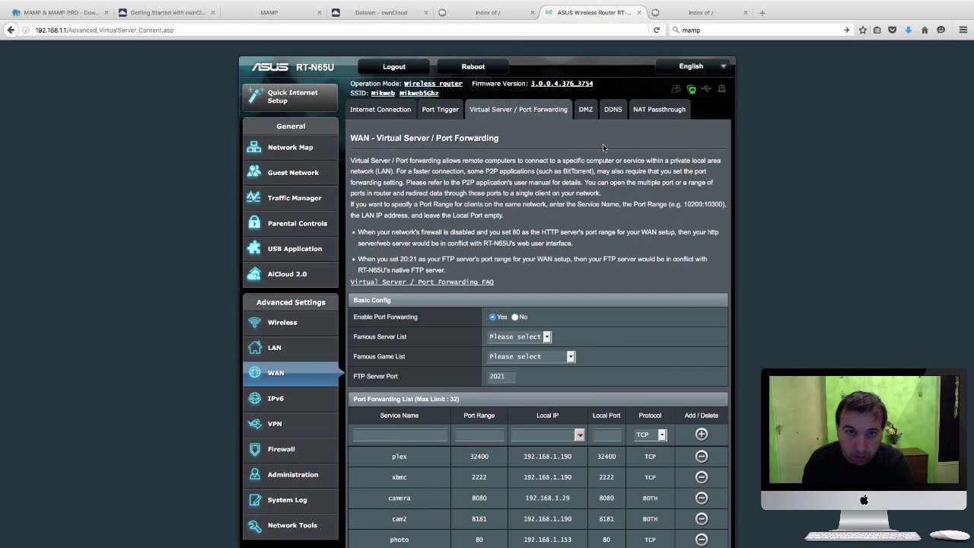
pyautogui.click(679, 14)
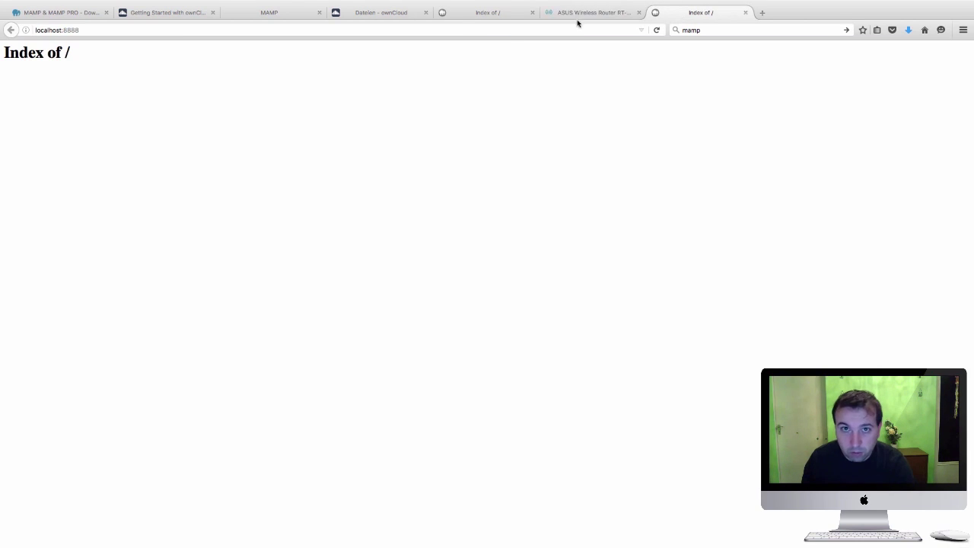
# Search Google Italy for 'what is my ip' and open the WhatIsMyIP.com result
pyautogui.click(375, 28)
pyautogui.write('google.it/')
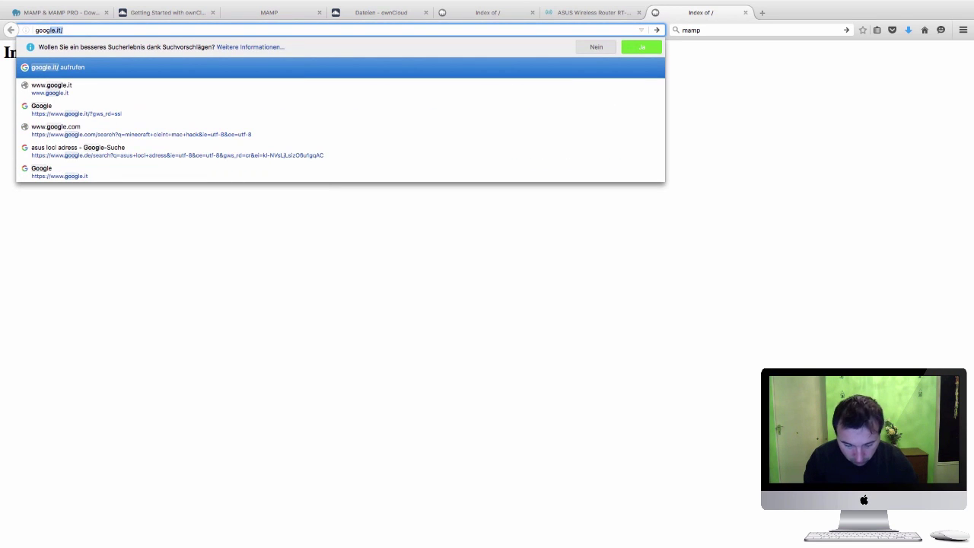
pyautogui.press('Return')
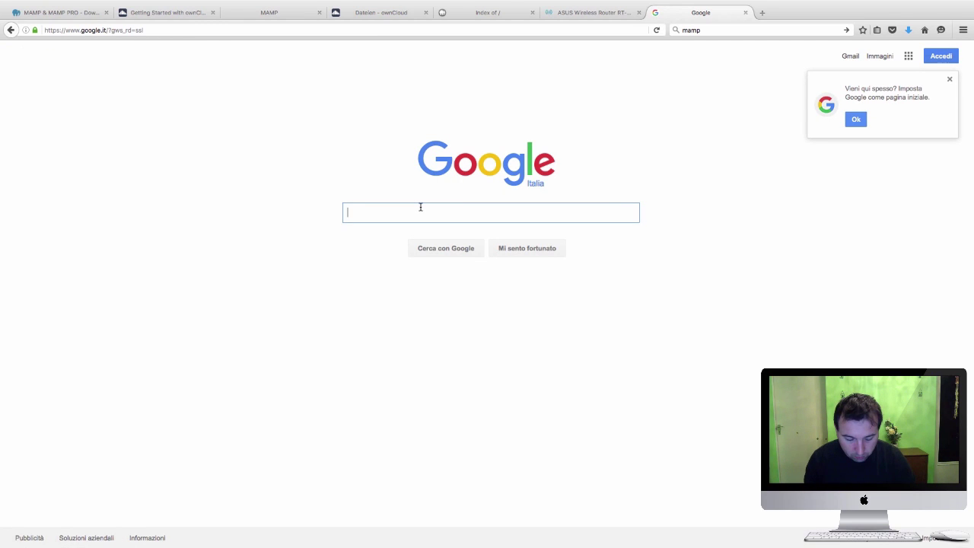
pyautogui.write('waht')
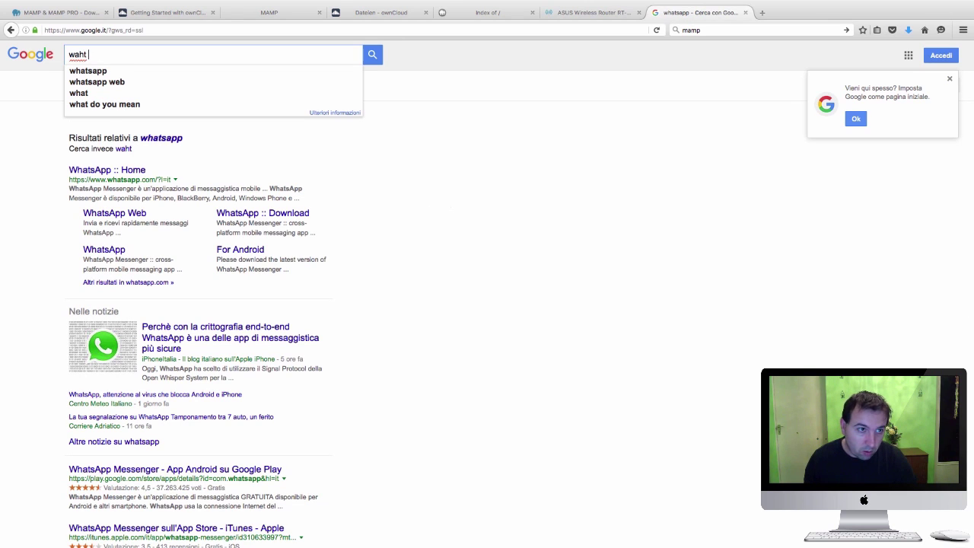
pyautogui.write(' is')
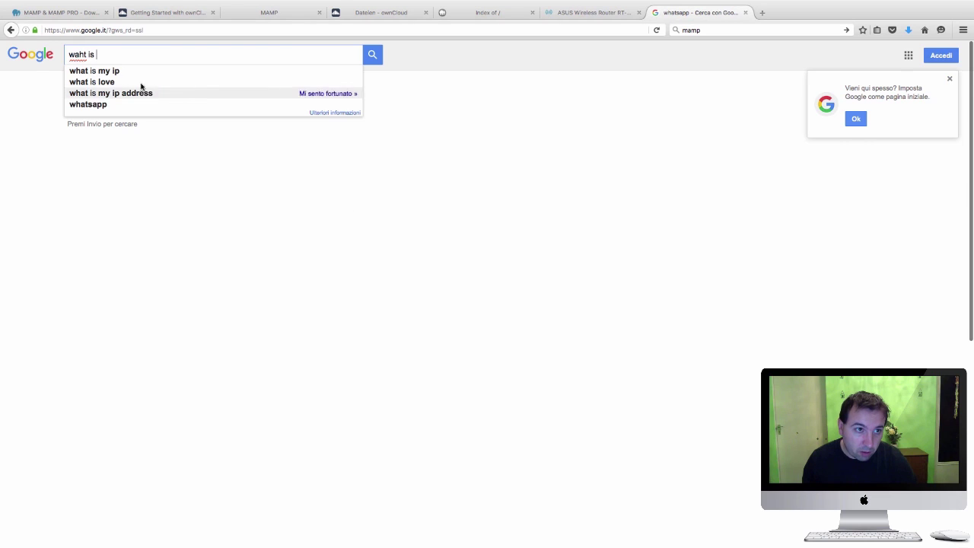
pyautogui.click(106, 72)
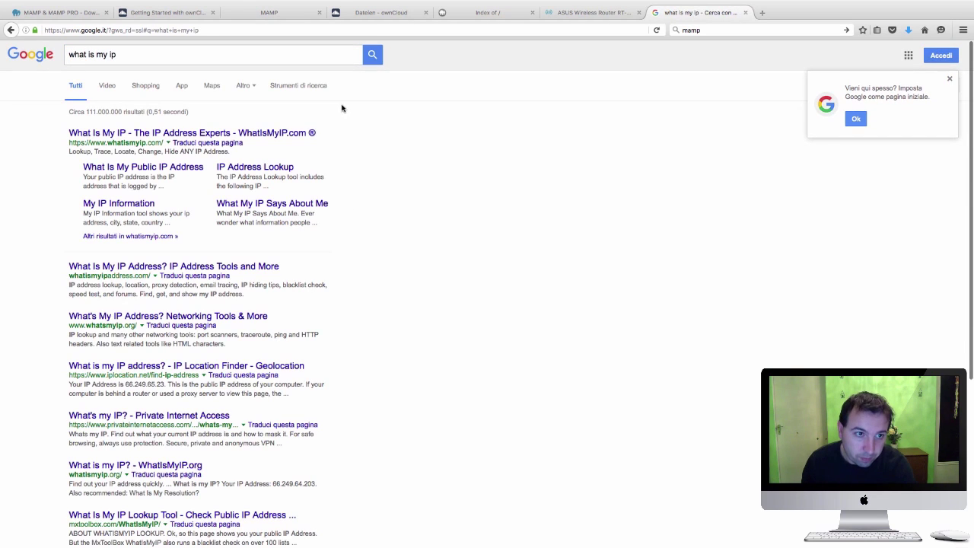
pyautogui.click(147, 135)
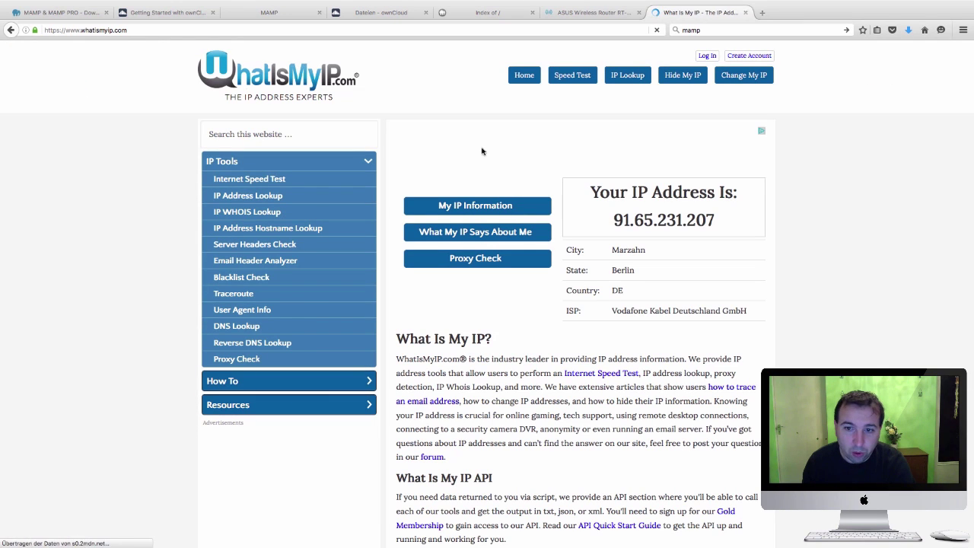
# Copy the public IP 91.65.231.207 and return to the localhost:8888 listing
pyautogui.moveTo(719, 221); pyautogui.dragTo(616, 221)
pyautogui.rightClick(628, 221)
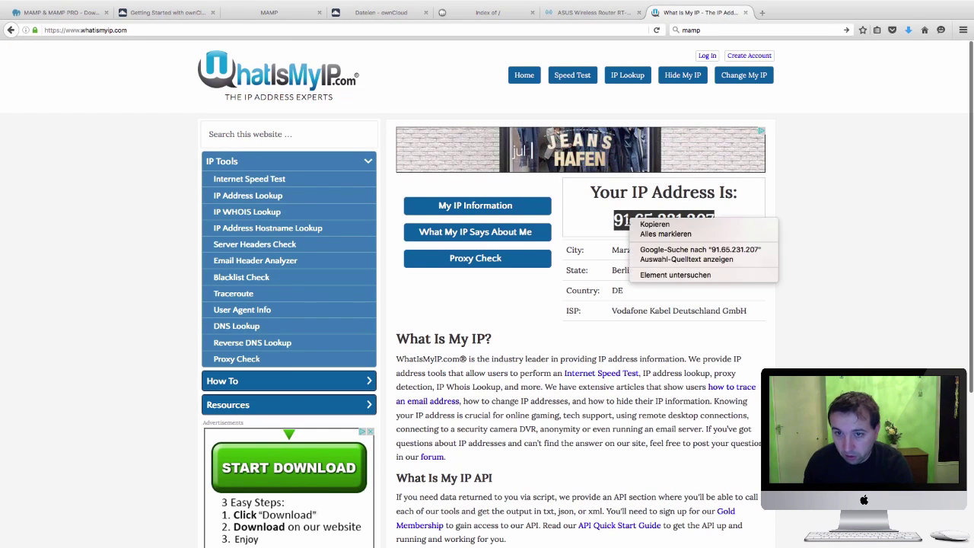
pyautogui.click(654, 228)
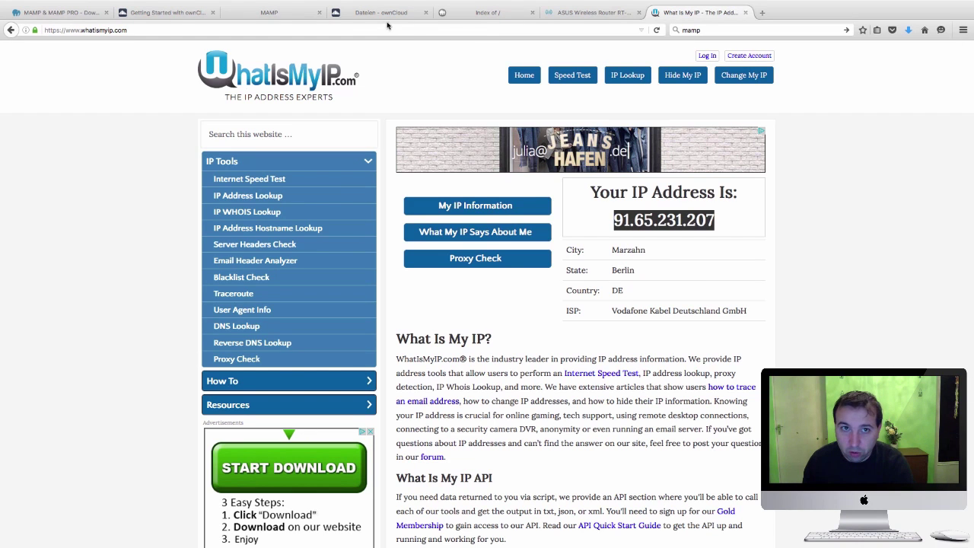
pyautogui.click(491, 13)
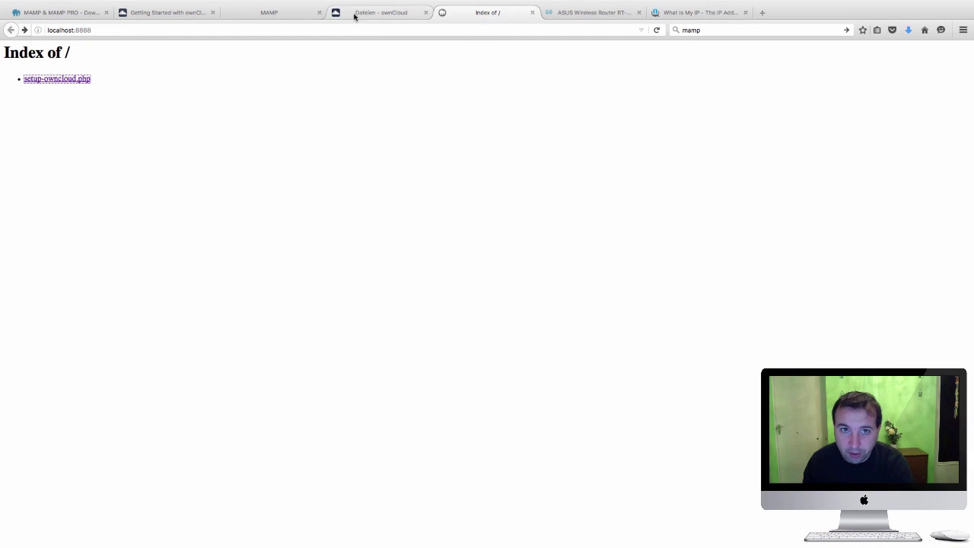
# Open ownCloud at 91.65.231.207:8888 and request adding it as a trusted domain
pyautogui.moveTo(73, 30); pyautogui.dragTo(39, 31)
pyautogui.rightClick(51, 31)
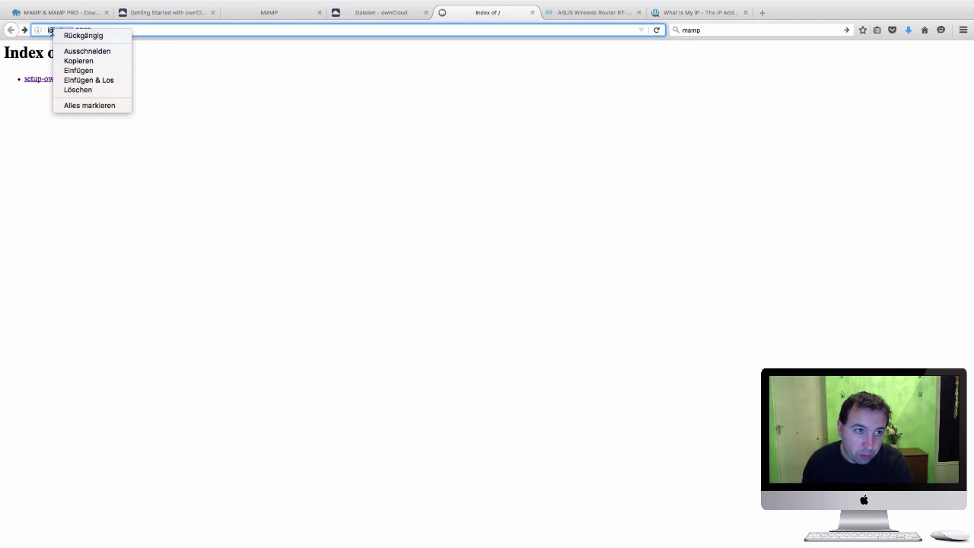
pyautogui.click(77, 70)
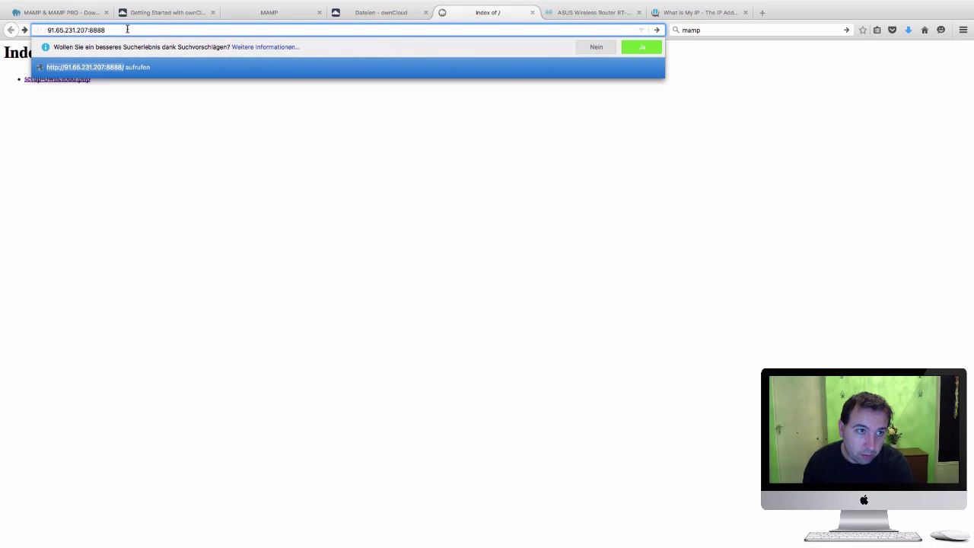
pyautogui.press('Return')
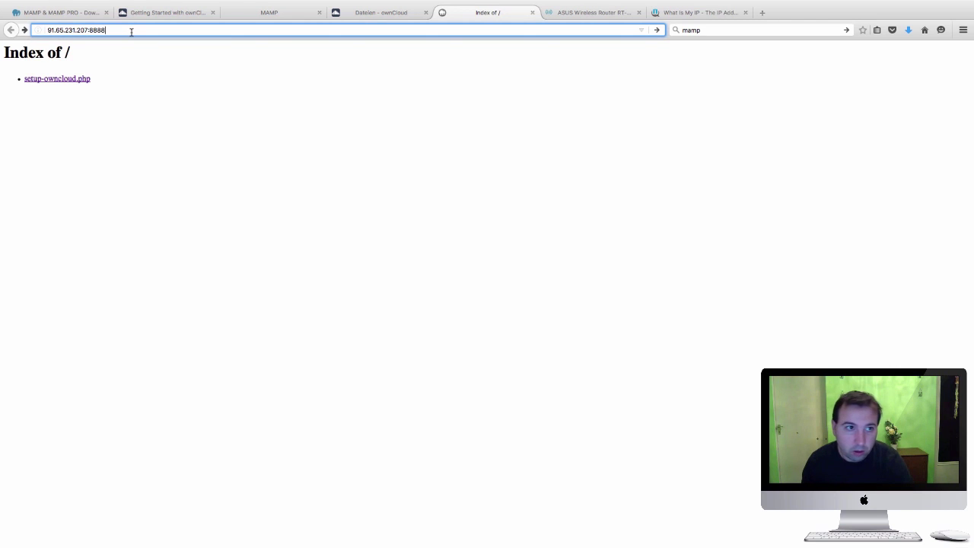
pyautogui.press('Return')
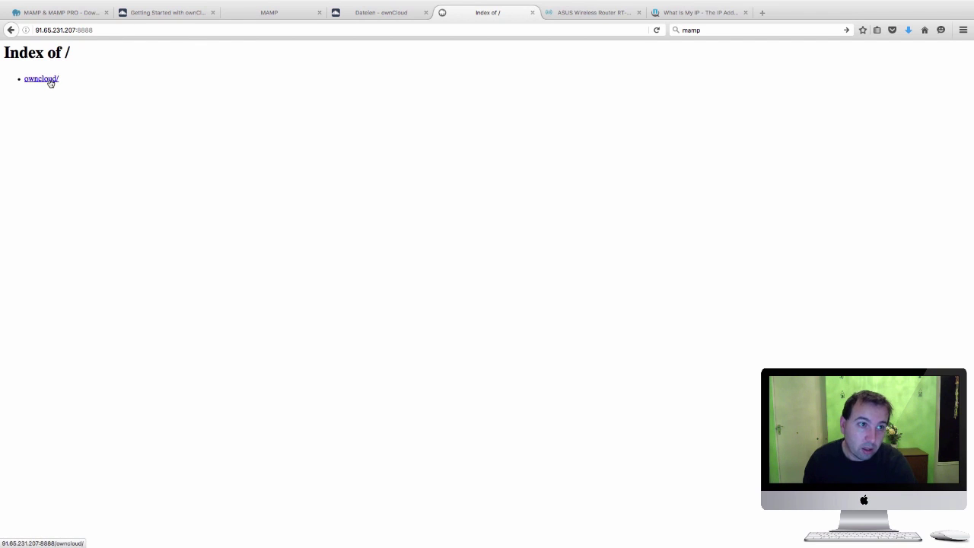
pyautogui.click(47, 79)
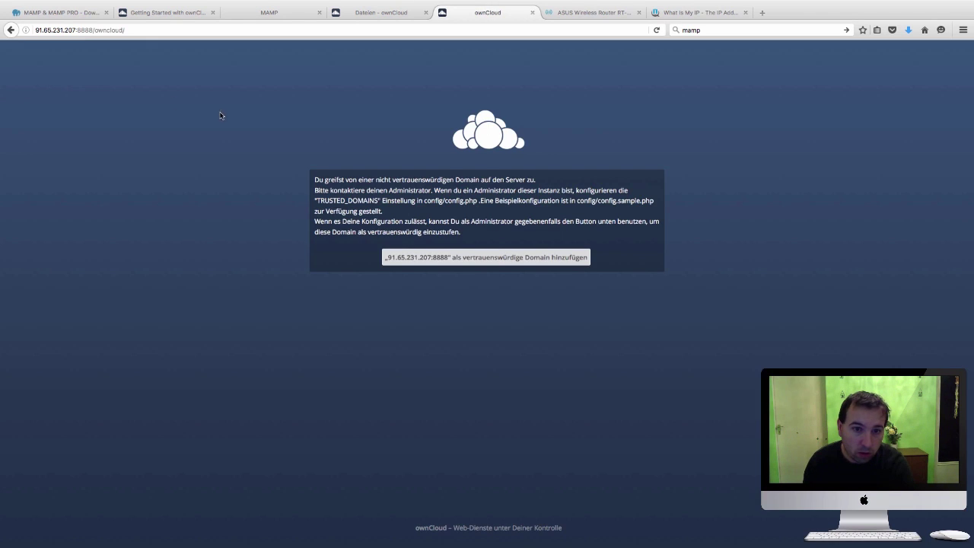
pyautogui.click(499, 259)
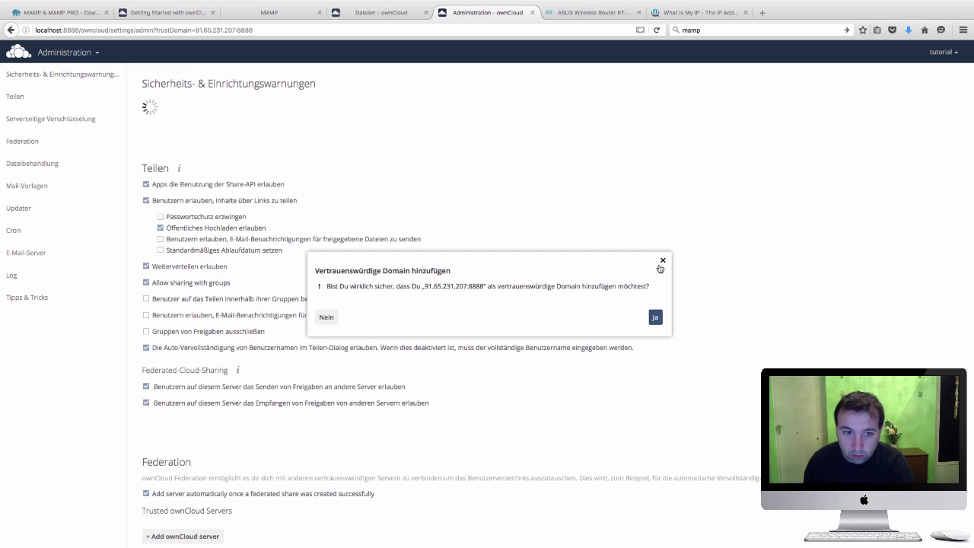
# Confirm the trusted domain with Ja, then open the apps list and user account menu
pyautogui.click(656, 317)
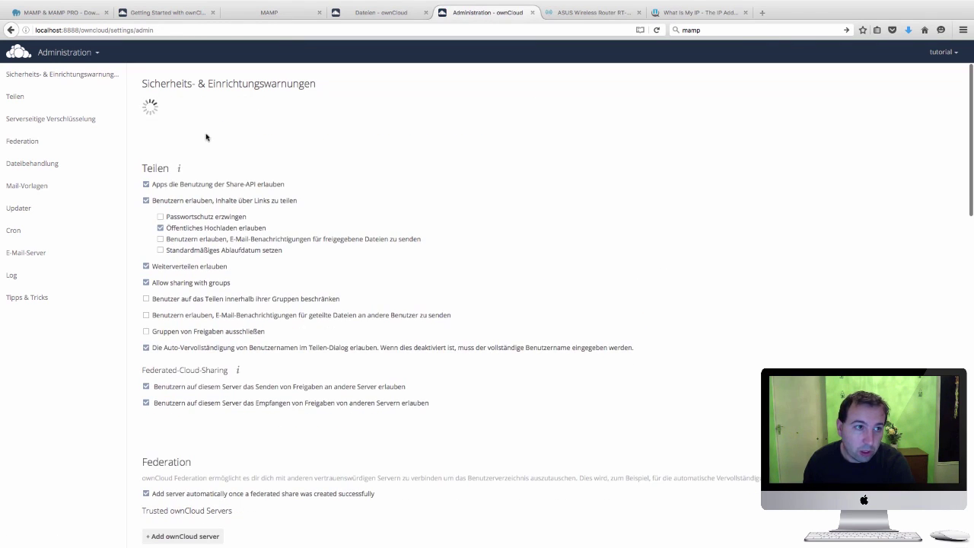
pyautogui.click(97, 53)
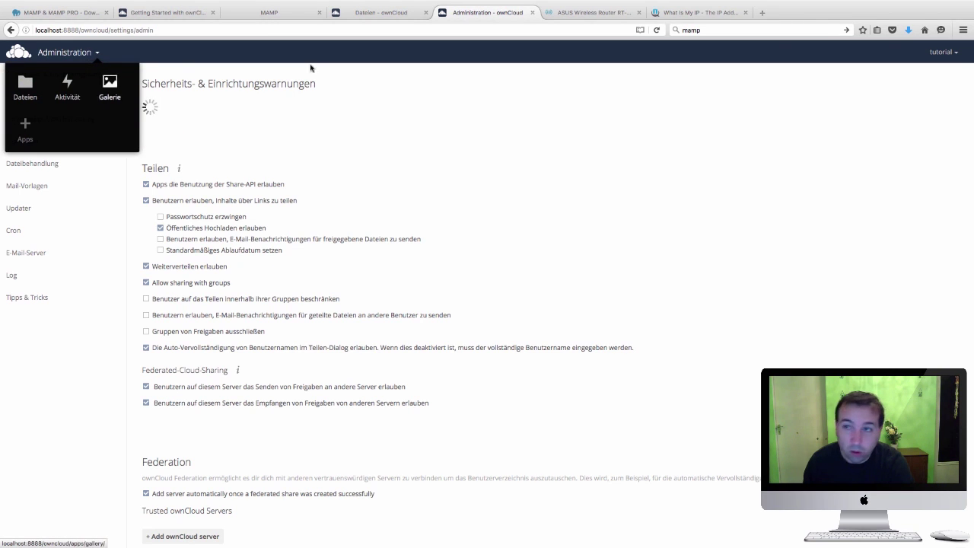
pyautogui.click(953, 54)
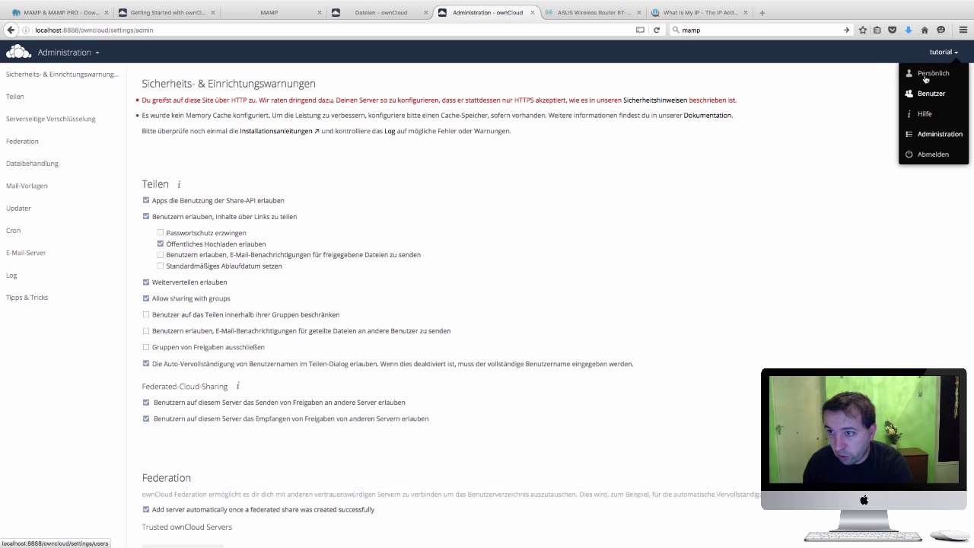
# Switch the ownCloud interface language to Italiano in the Personal settings
pyautogui.click(932, 76)
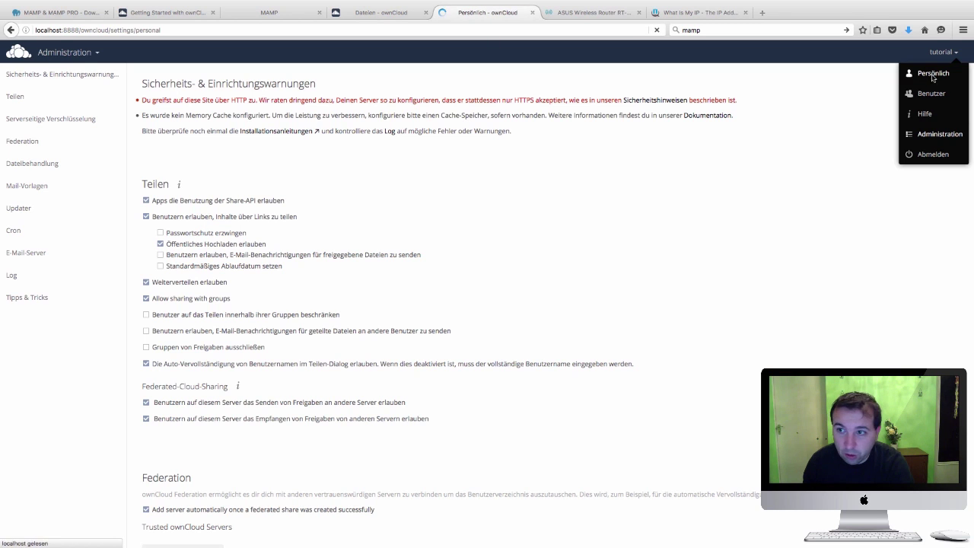
pyautogui.scroll(-2, 513, 124)
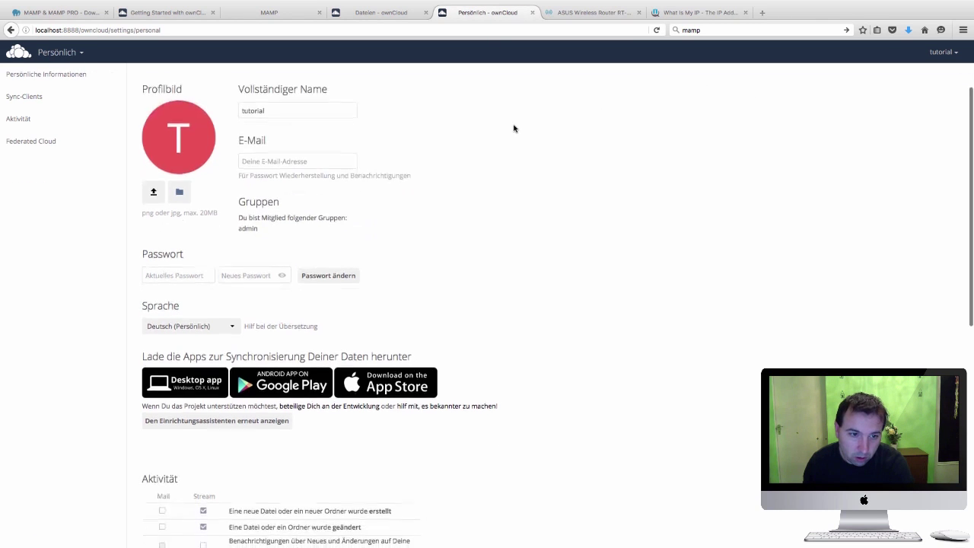
pyautogui.click(232, 322)
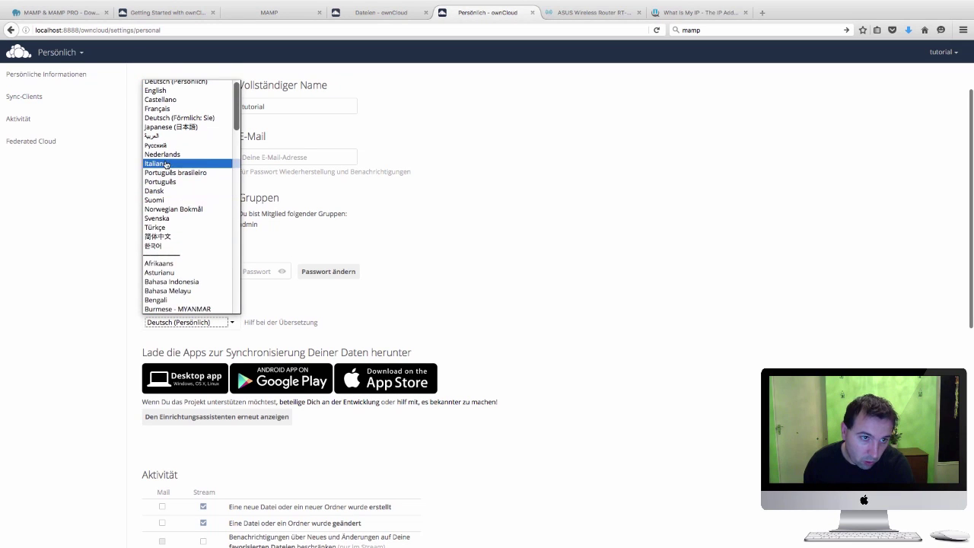
pyautogui.click(166, 164)
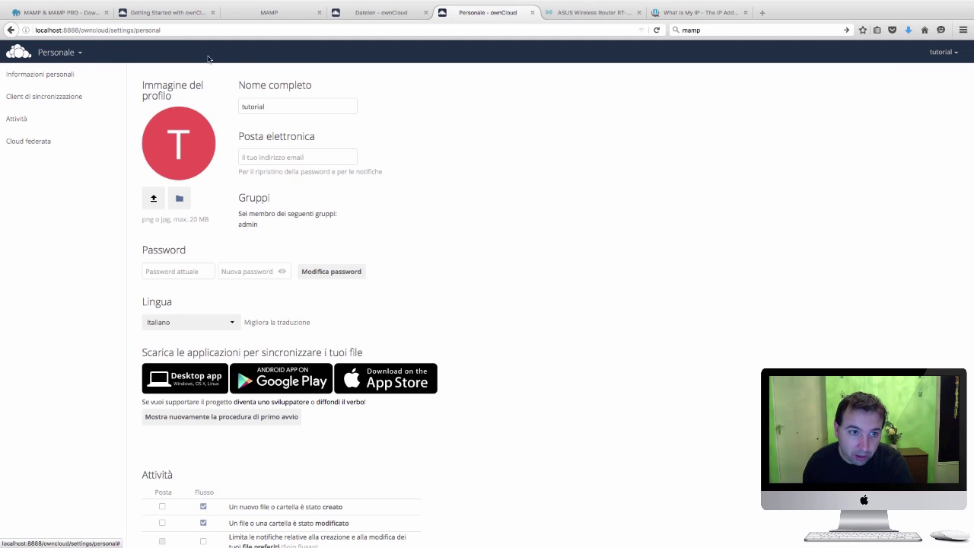
# Return to the Files app listing the Documents and Photos folders
pyautogui.scroll(1, 613, 157)
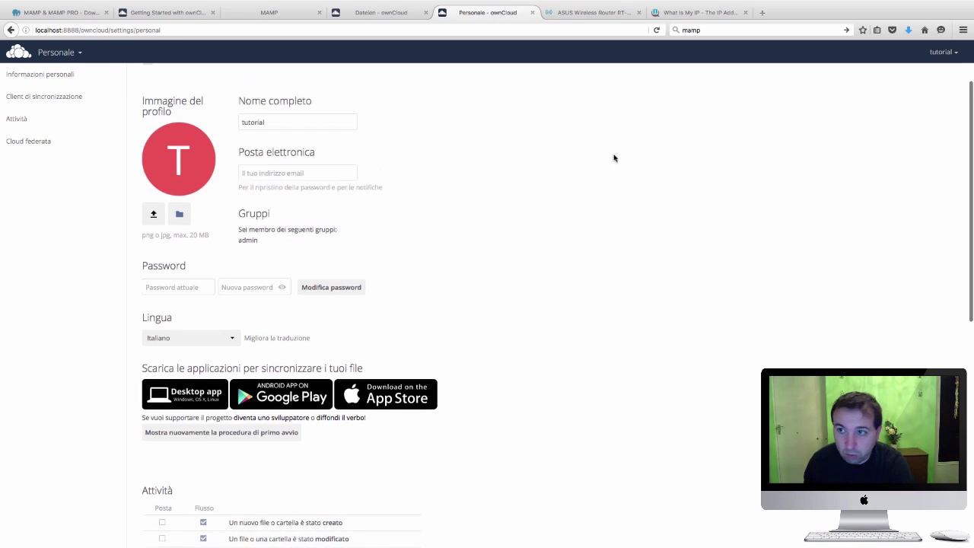
pyautogui.click(57, 52)
pyautogui.click(32, 91)
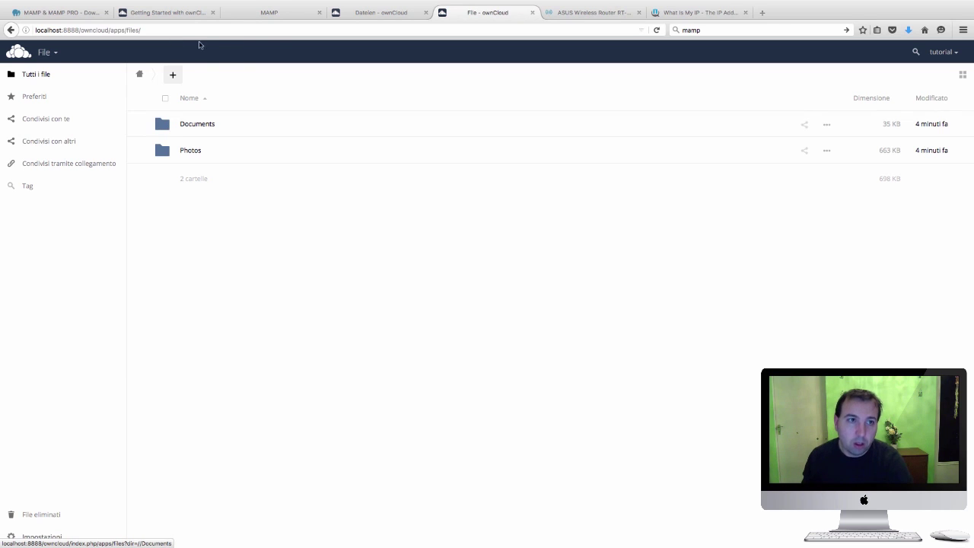
# Load cam.mikweb.info:8888 in Firefox, which lands on ownCloud's Personale settings page
pyautogui.click(265, 29)
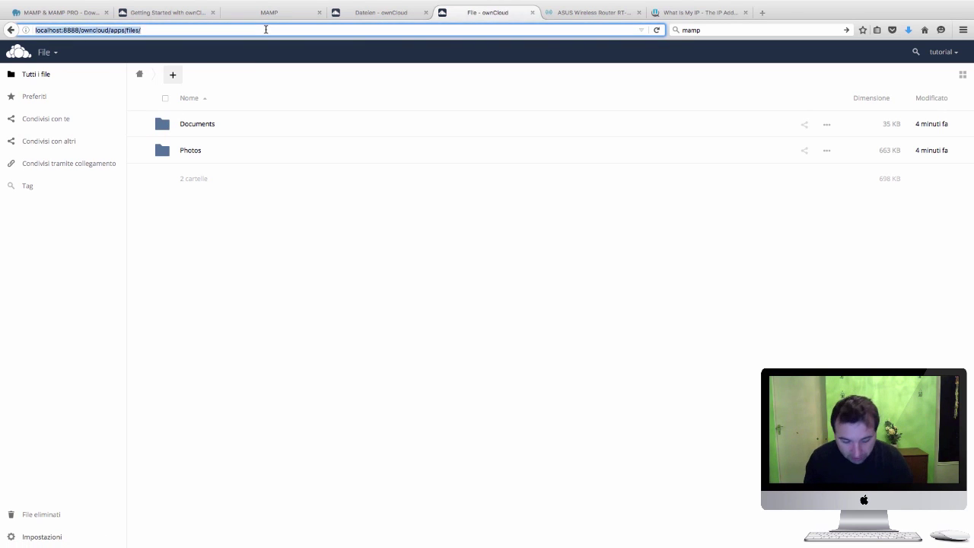
pyautogui.write('cam')
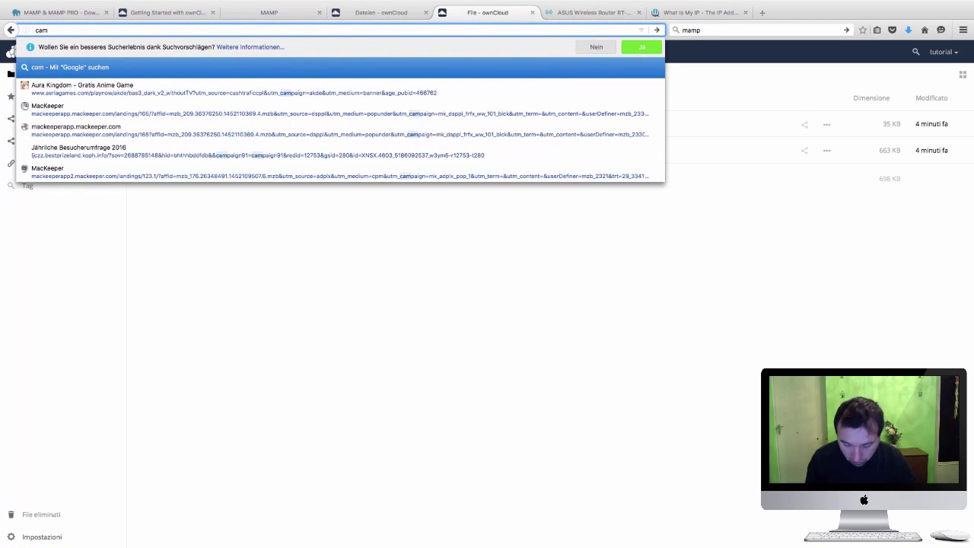
pyautogui.write('.mikwe')
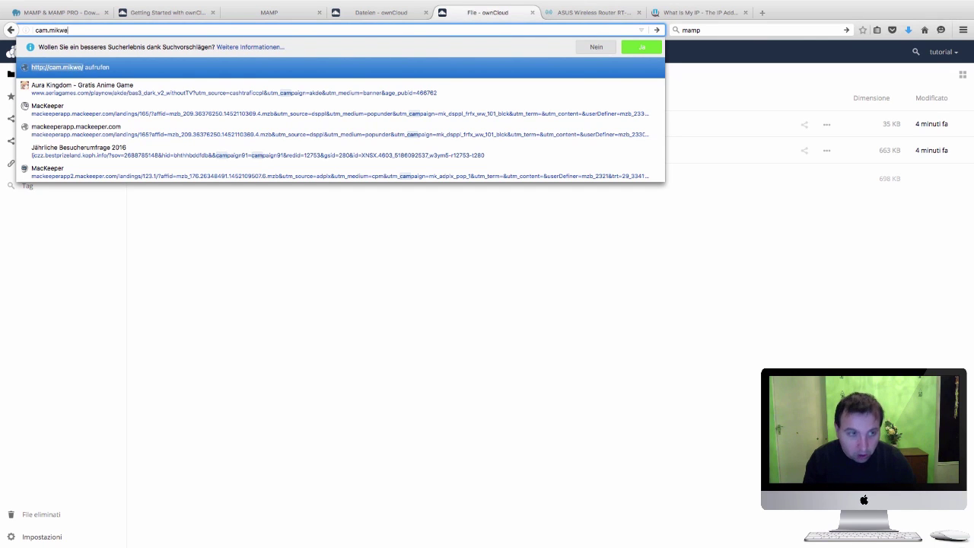
pyautogui.write('b.')
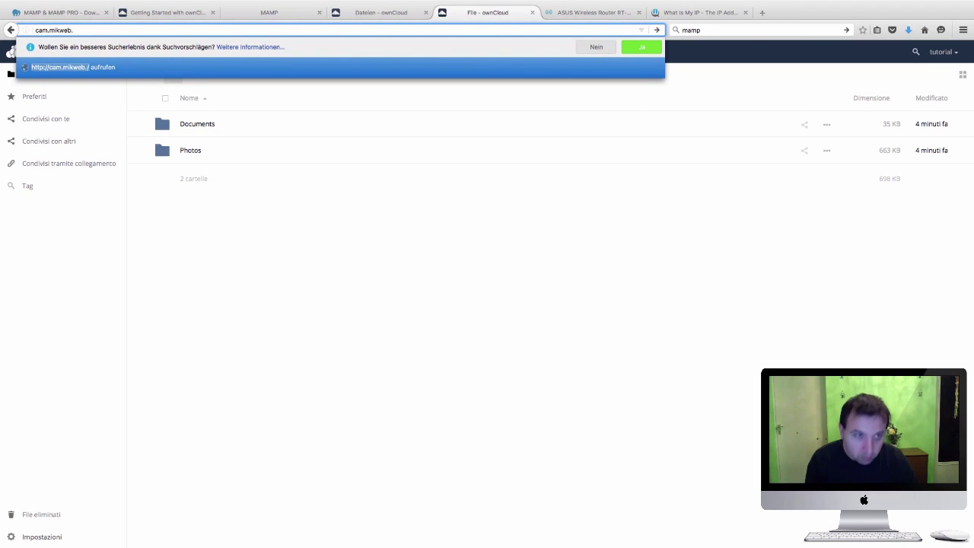
pyautogui.write('inf')
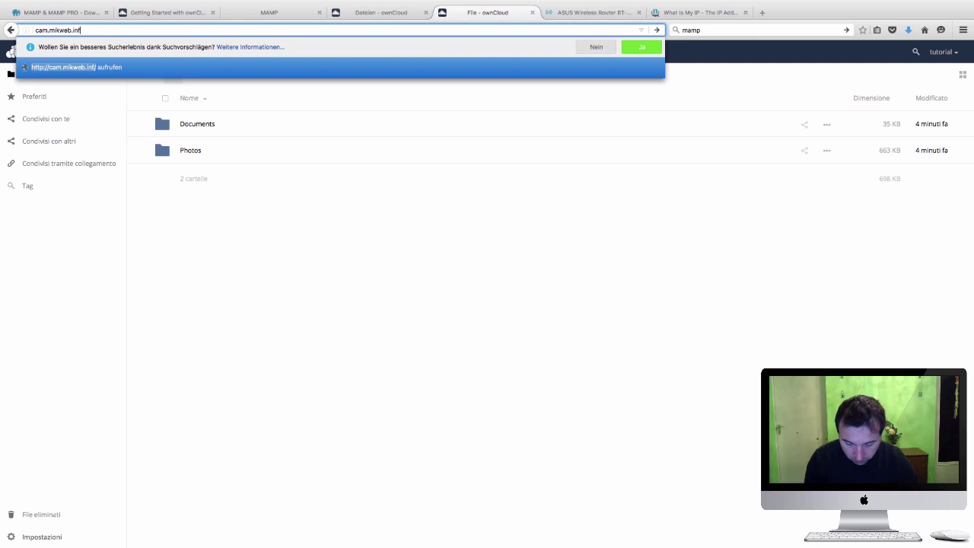
pyautogui.write('o:8888')
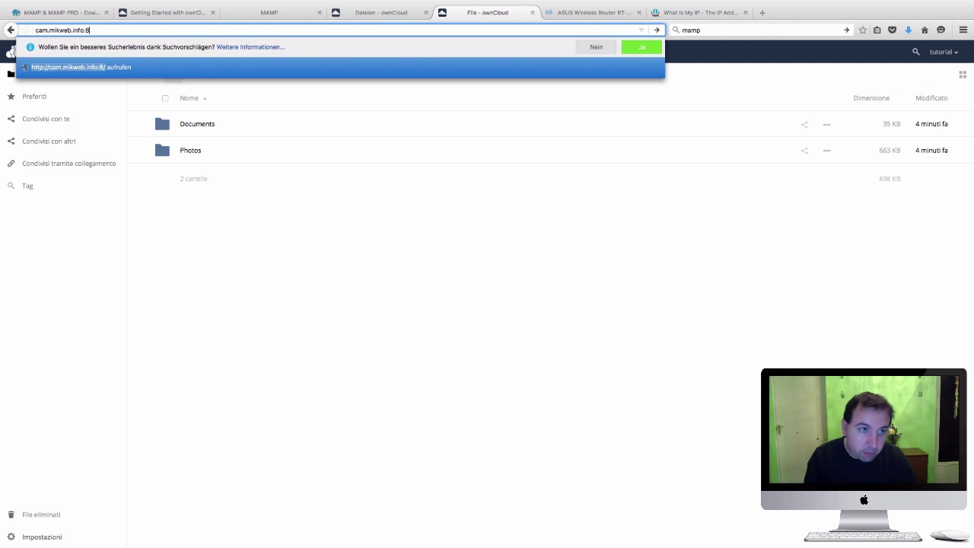
pyautogui.press('Return')
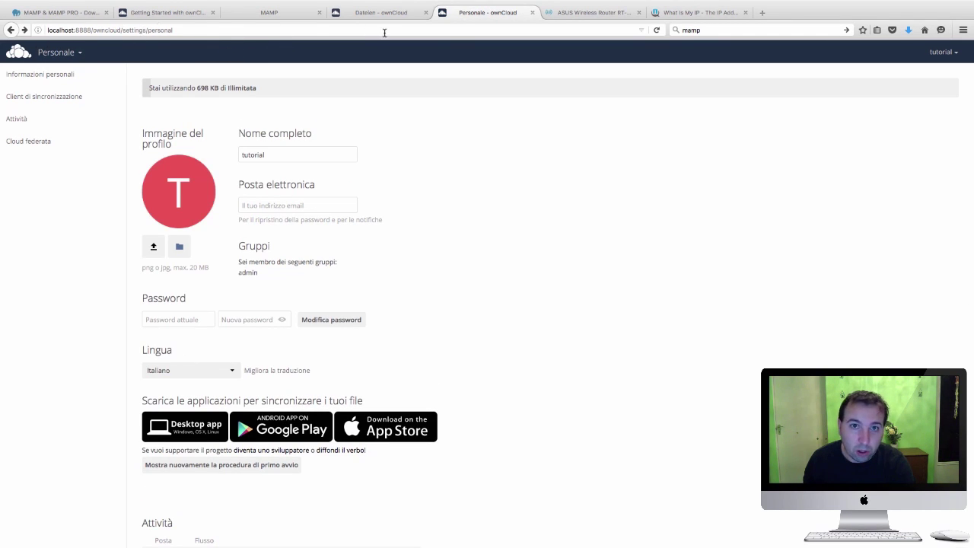
# Log out of ownCloud and close the current, router admin and Files tabs
pyautogui.click(943, 52)
pyautogui.click(938, 155)
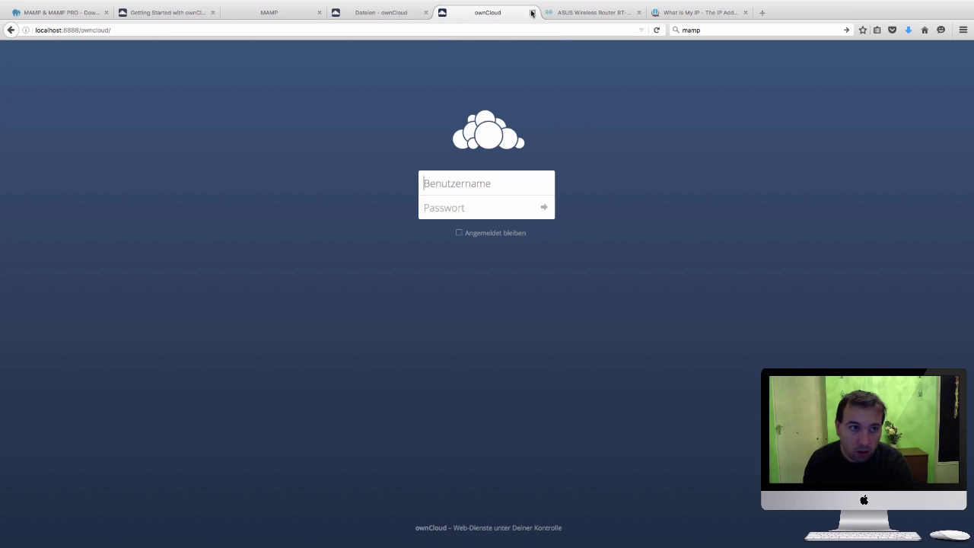
pyautogui.click(532, 12)
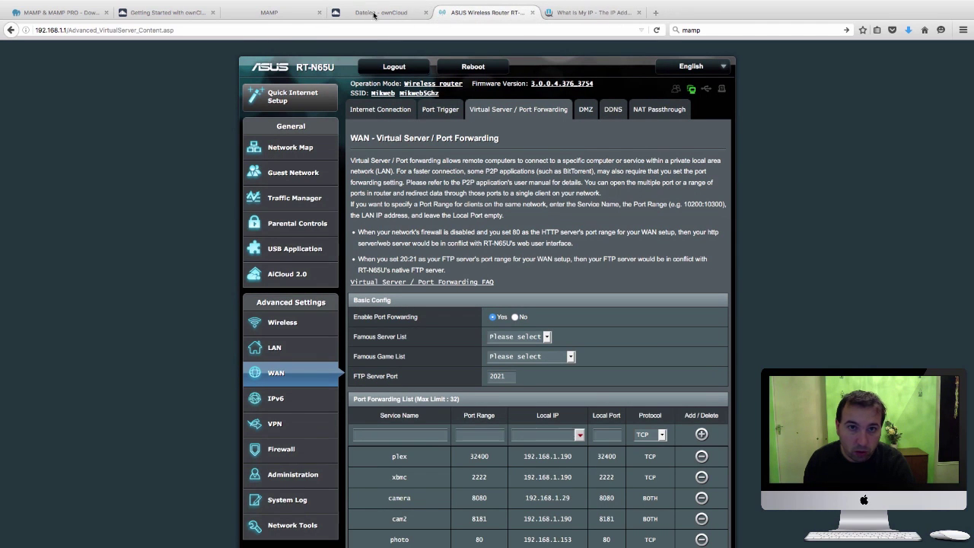
pyautogui.click(532, 12)
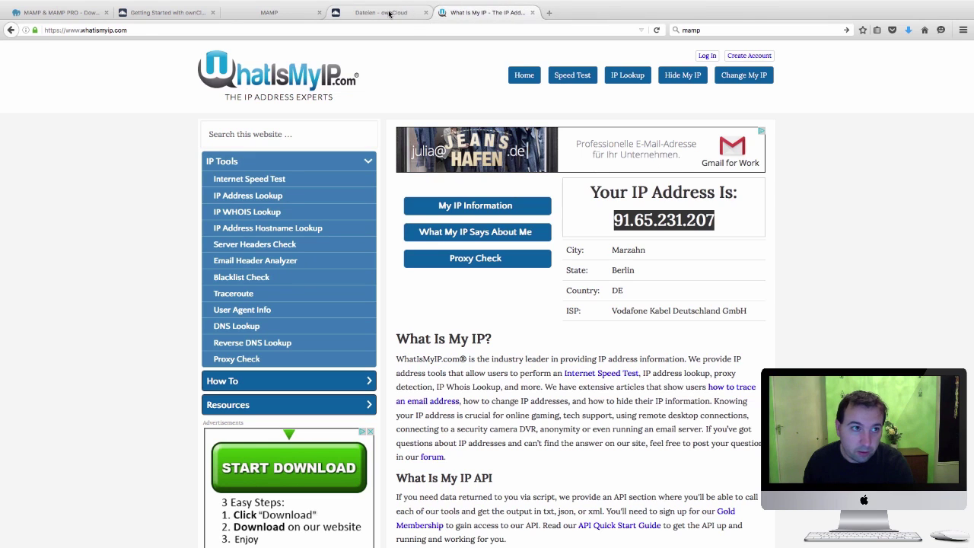
pyautogui.click(388, 14)
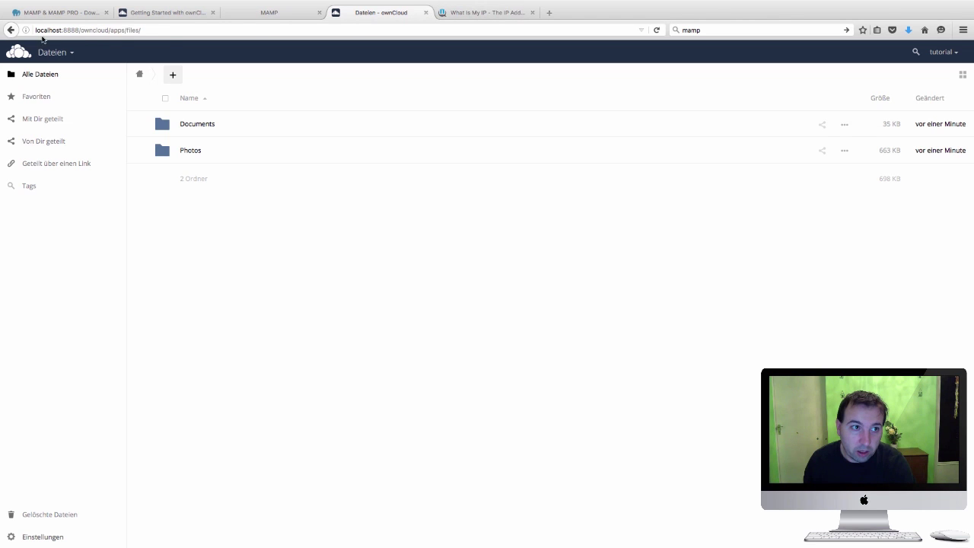
pyautogui.click(426, 12)
# Open cam.mikweb.info:8888/owncloud from the What Is My IP tab
pyautogui.click(173, 12)
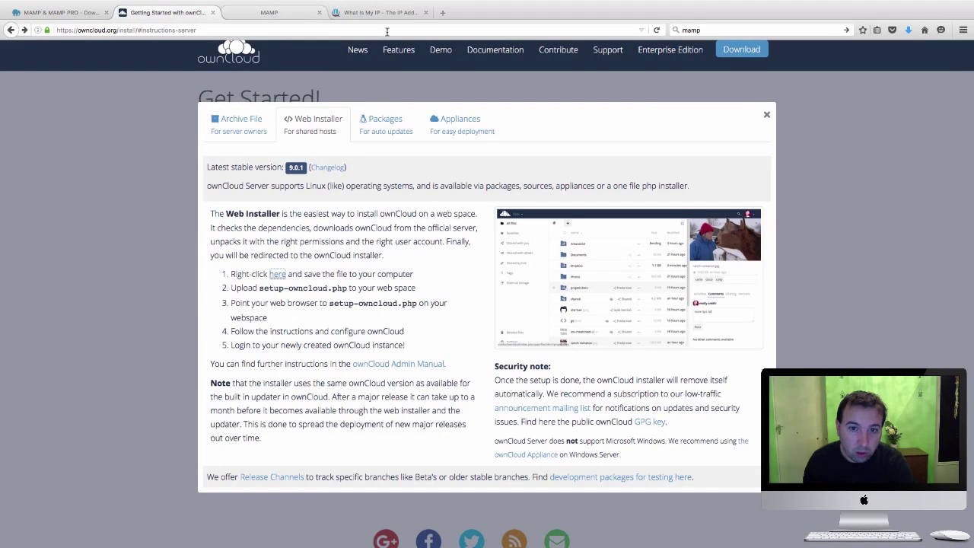
pyautogui.click(342, 12)
pyautogui.click(339, 28)
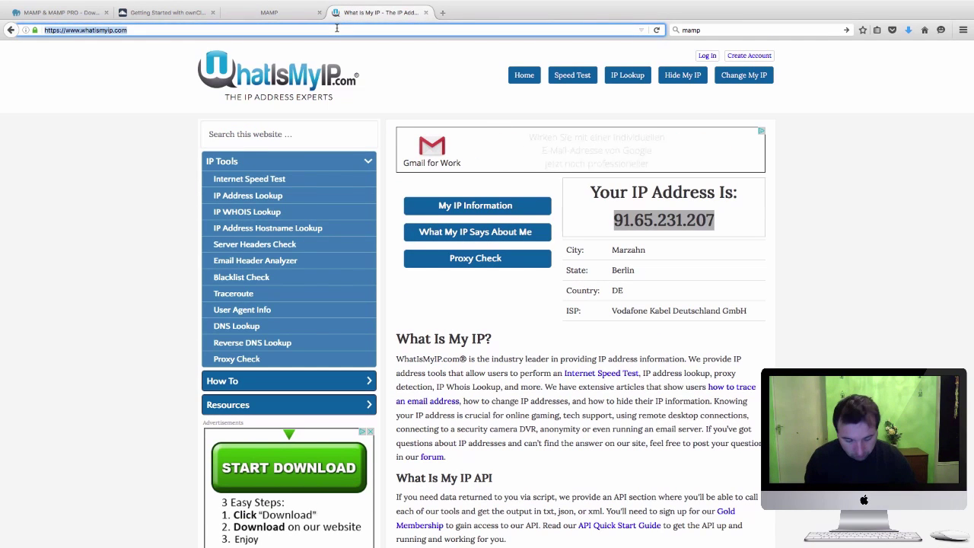
pyautogui.write('cam.mikweb.')
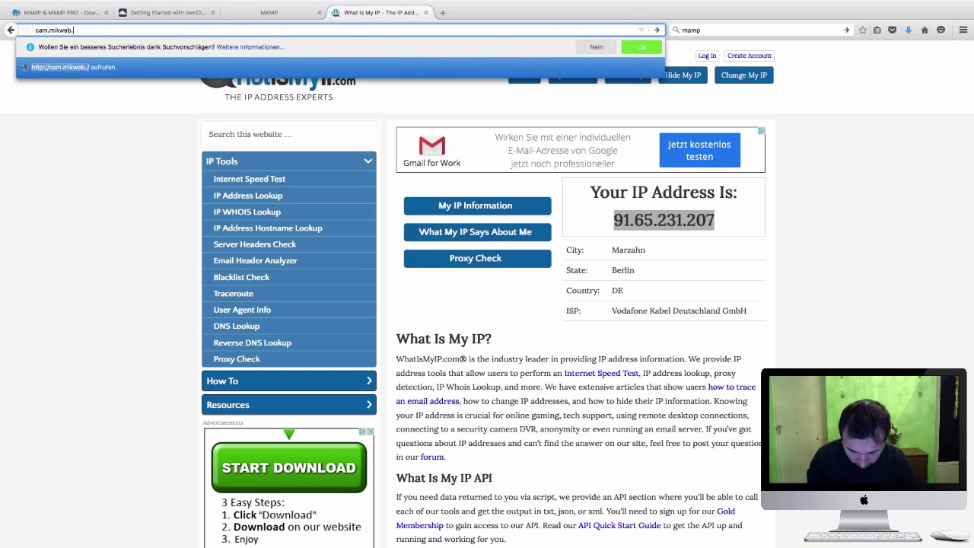
pyautogui.write('info:8888')
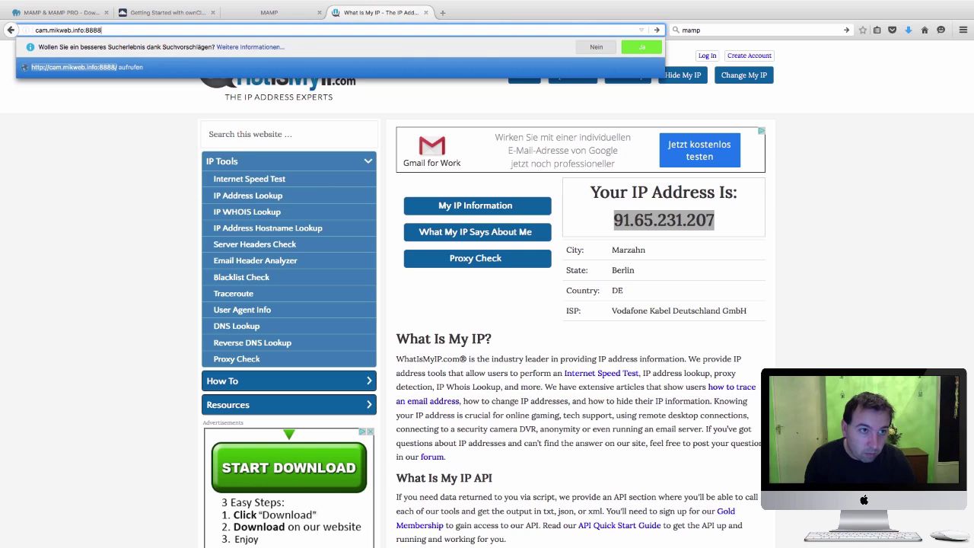
pyautogui.press('Return')
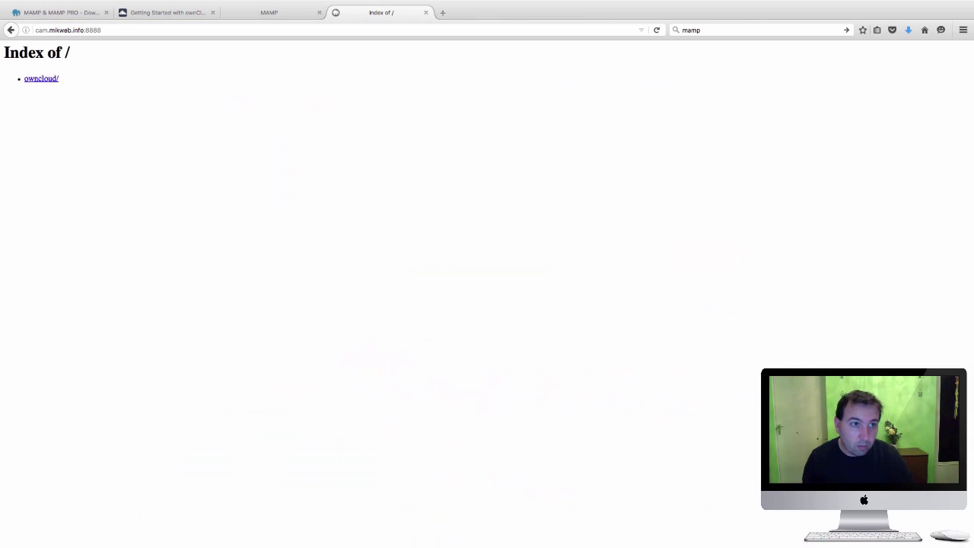
pyautogui.click(32, 83)
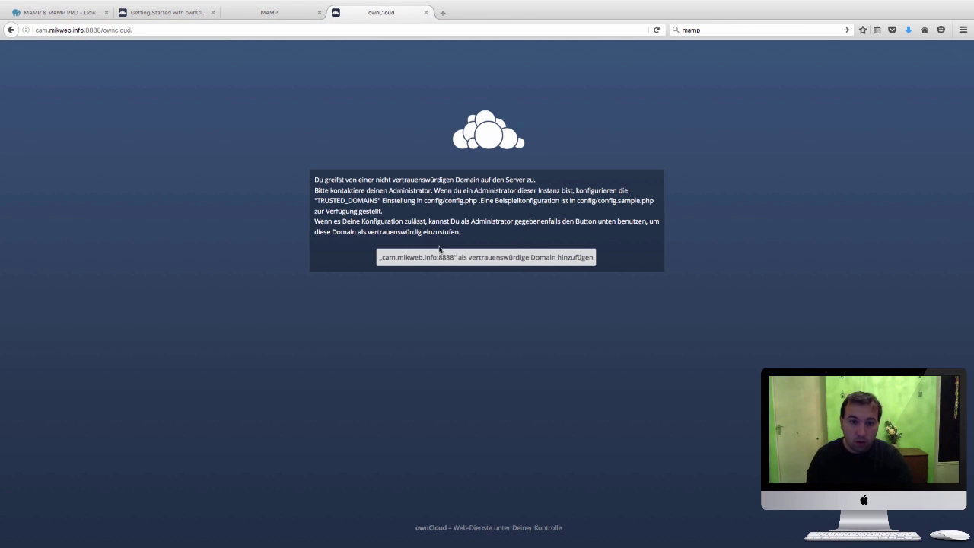
# Trust cam.mikweb.info:8888, then sign in with the admin username and password
pyautogui.click(447, 257)
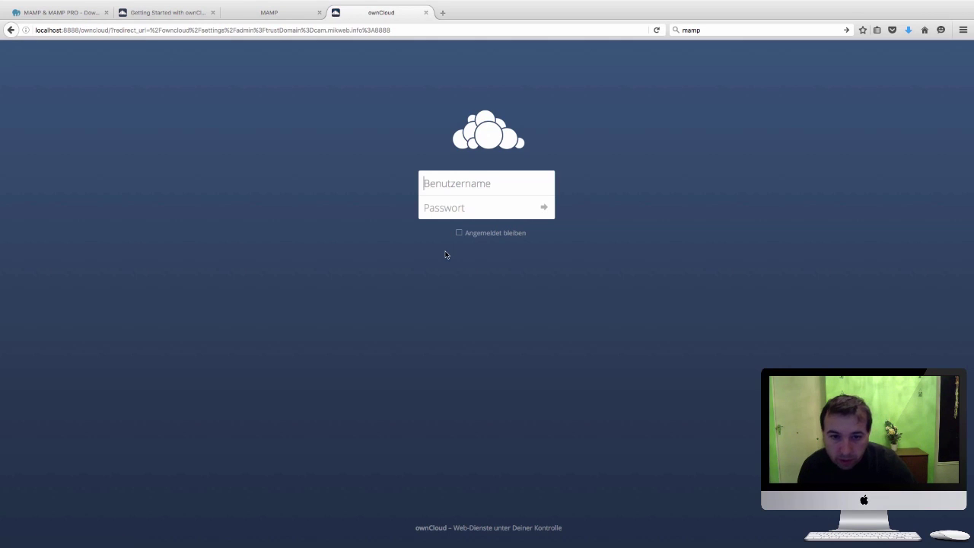
pyautogui.click(475, 189)
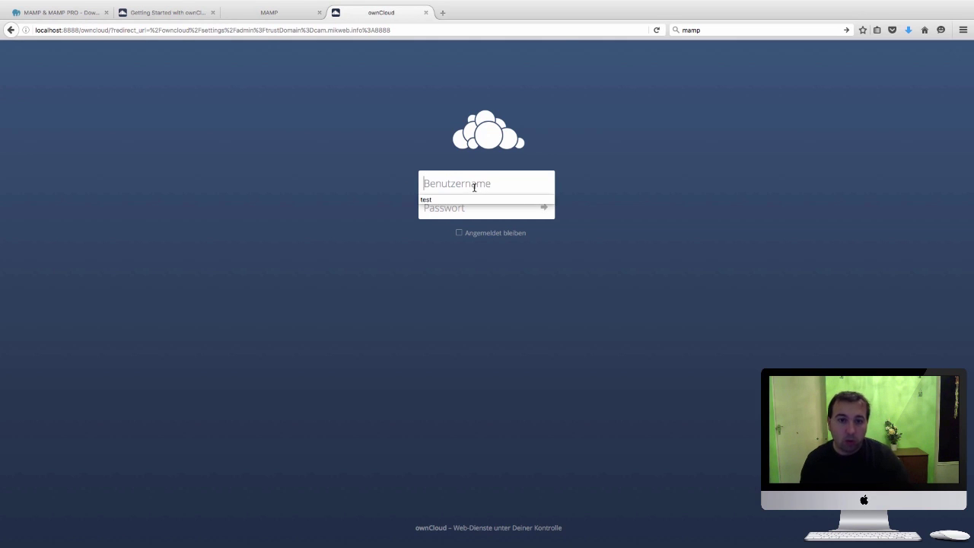
pyautogui.click(460, 199)
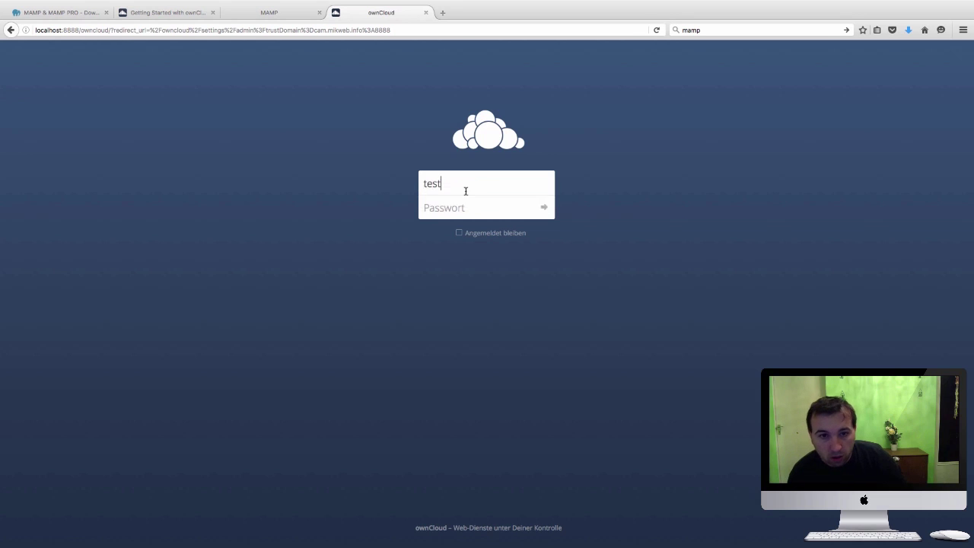
pyautogui.press('BackSpace')
pyautogui.press('BackSpace')
pyautogui.press('BackSpace')
pyautogui.press('BackSpace')
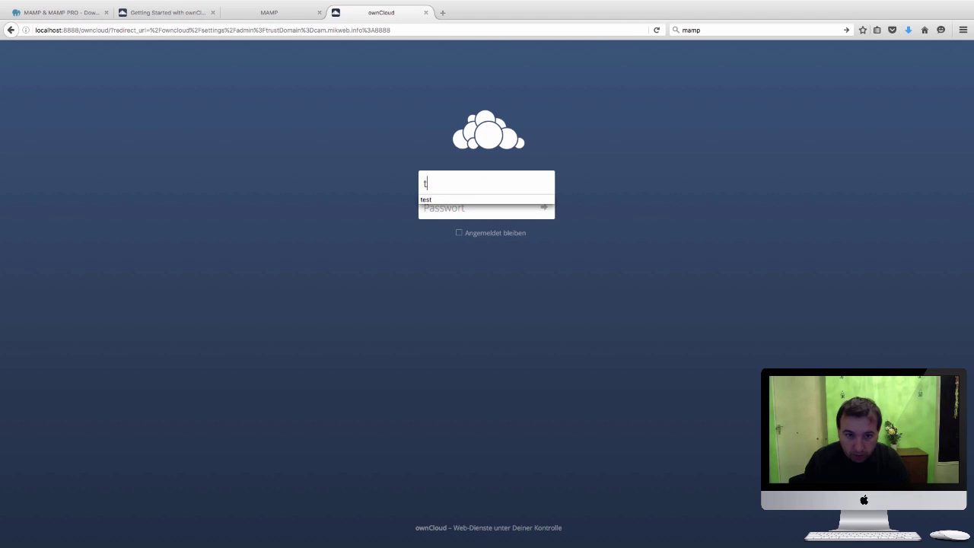
pyautogui.write('tutorial')
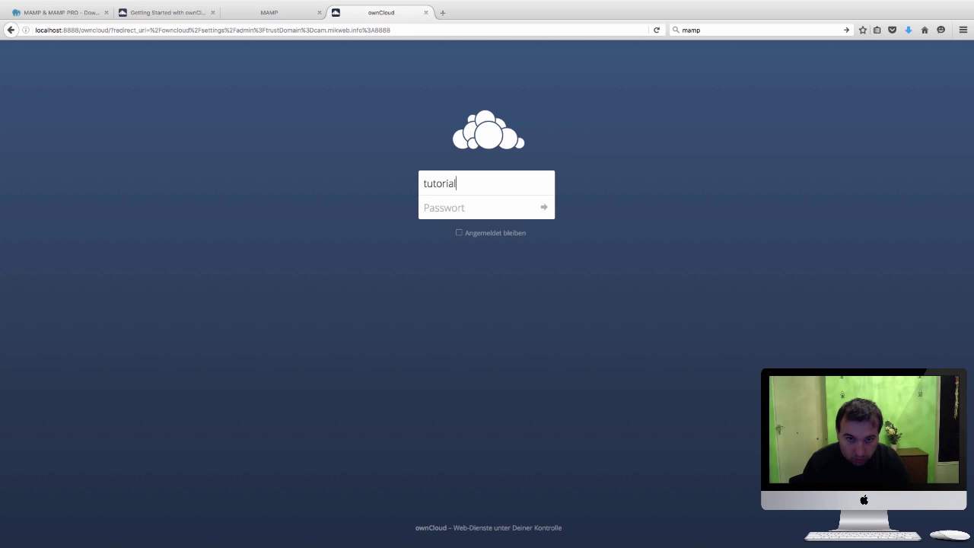
pyautogui.click(476, 212)
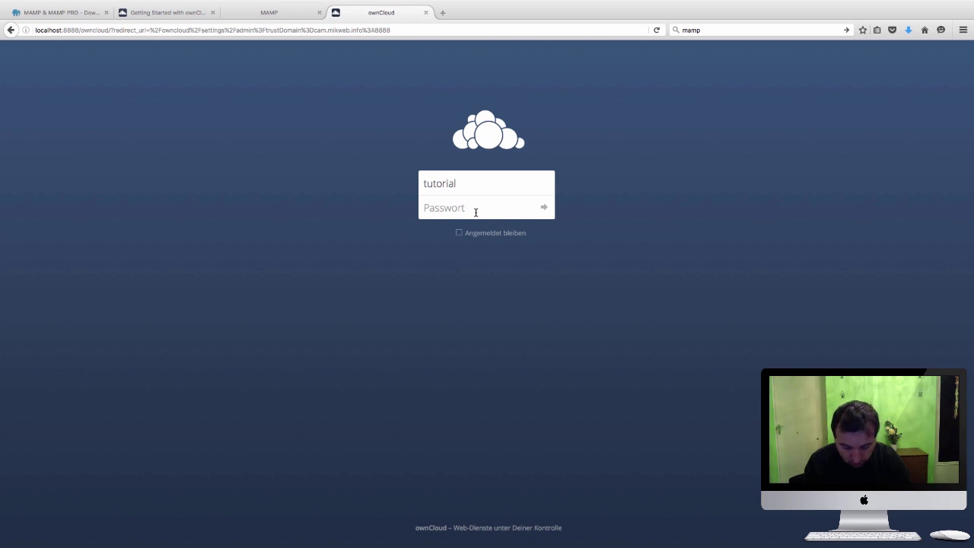
pyautogui.write('tu')
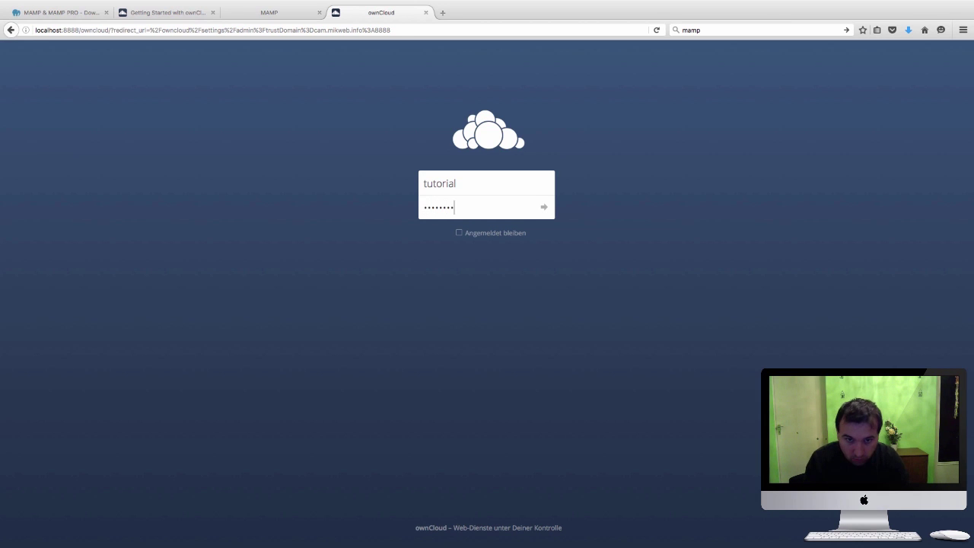
pyautogui.write('torial')
pyautogui.press('Return')
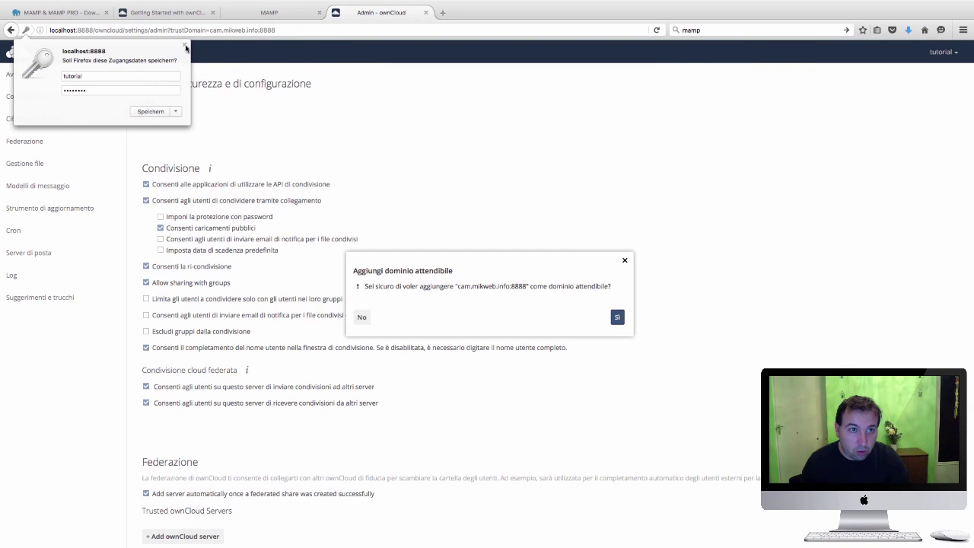
# Dismiss Firefox's save-password prompt and return to ownCloud's Files app
pyautogui.click(185, 45)
pyautogui.click(64, 59)
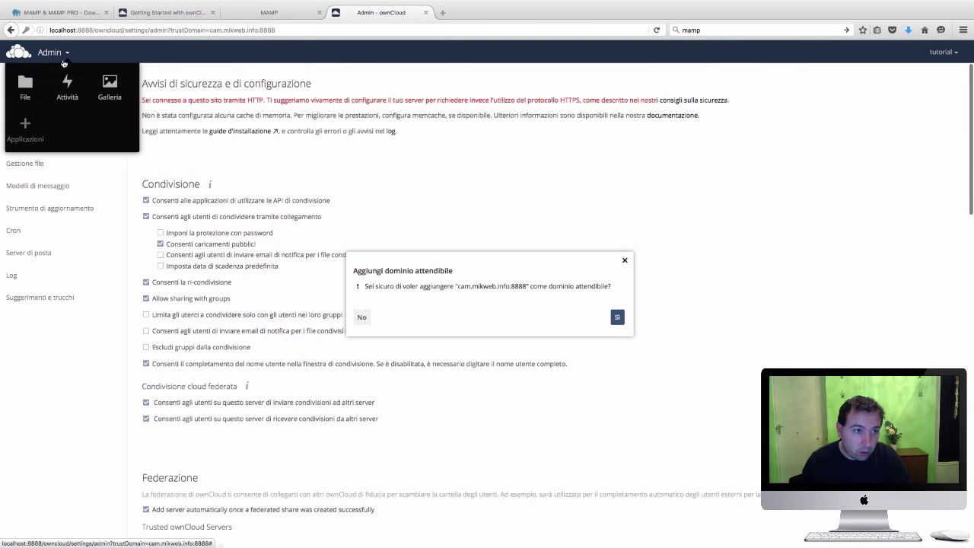
pyautogui.click(25, 83)
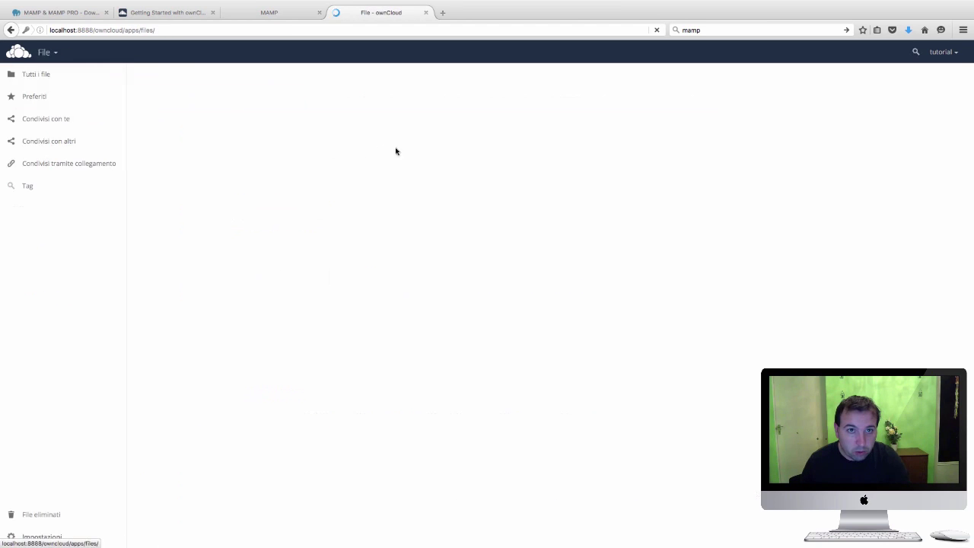